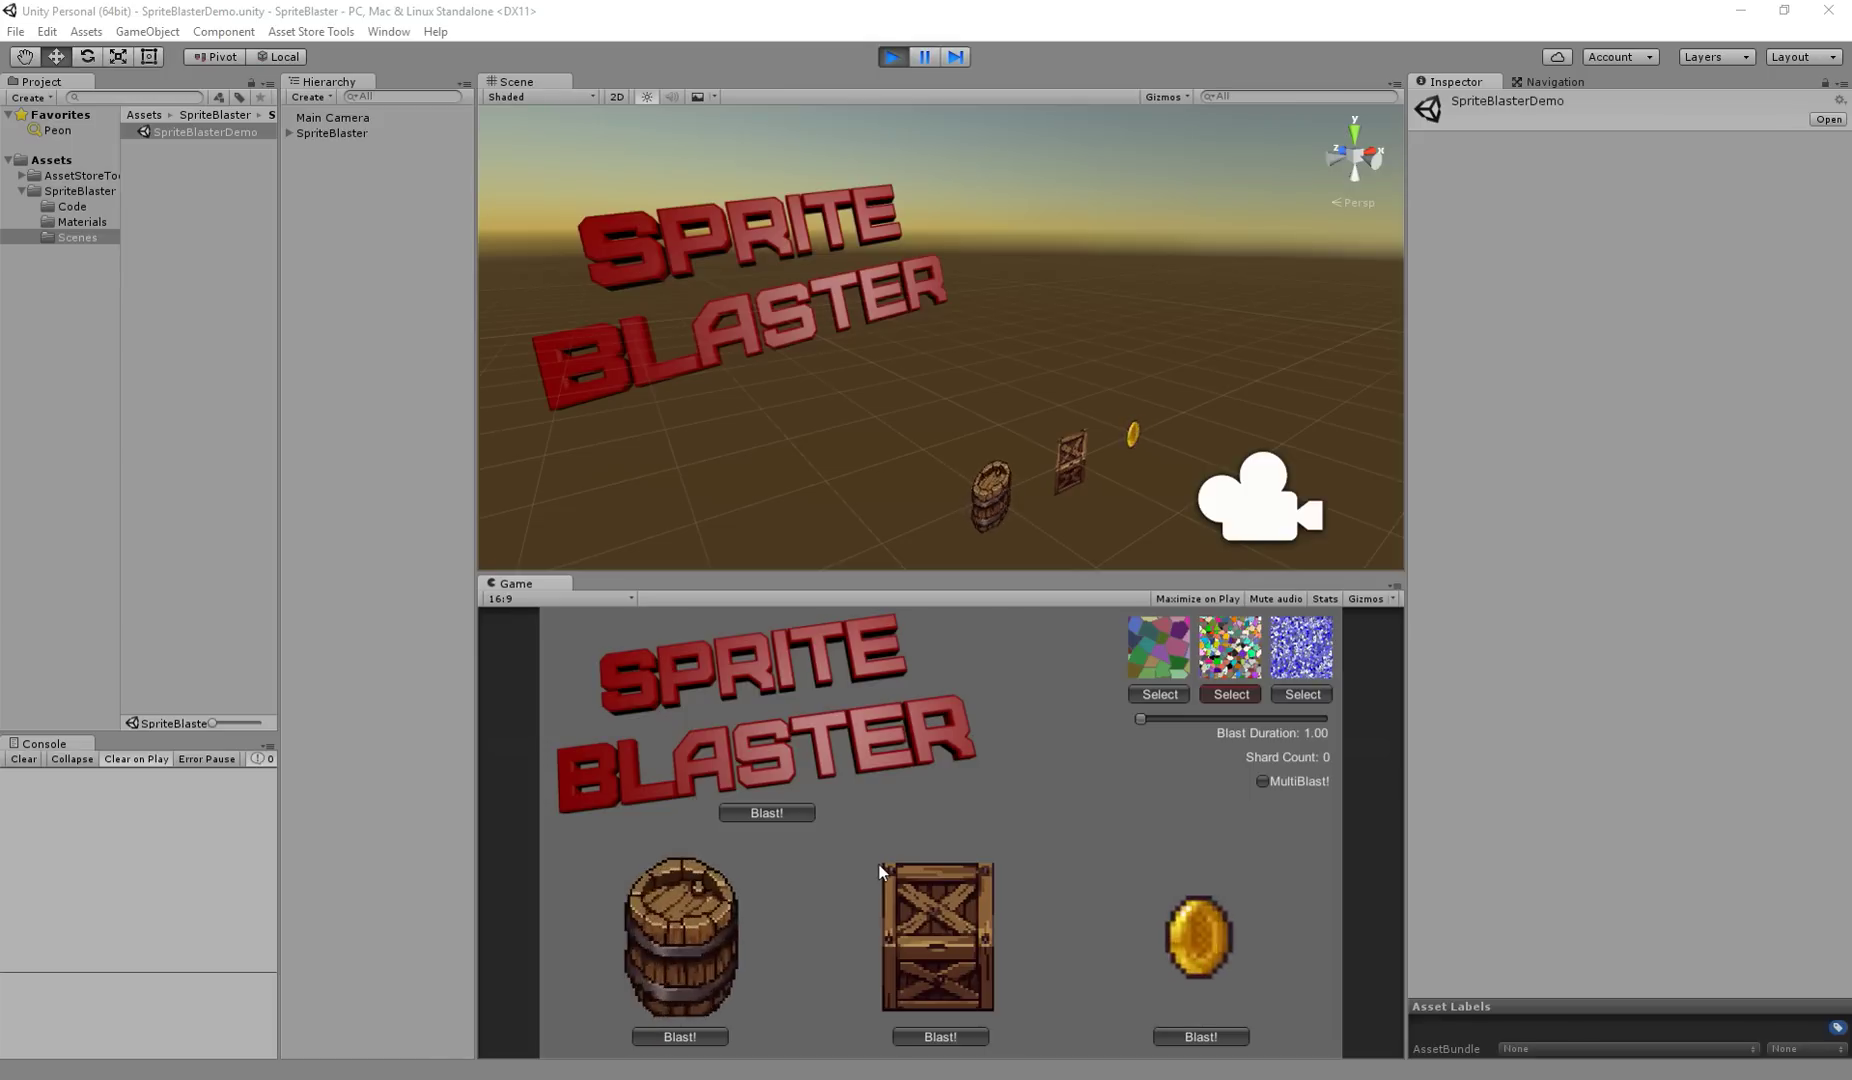
- Blast the SPRITE BLASTER title, barrel, crate and coin with the current pattern
click(774, 814)
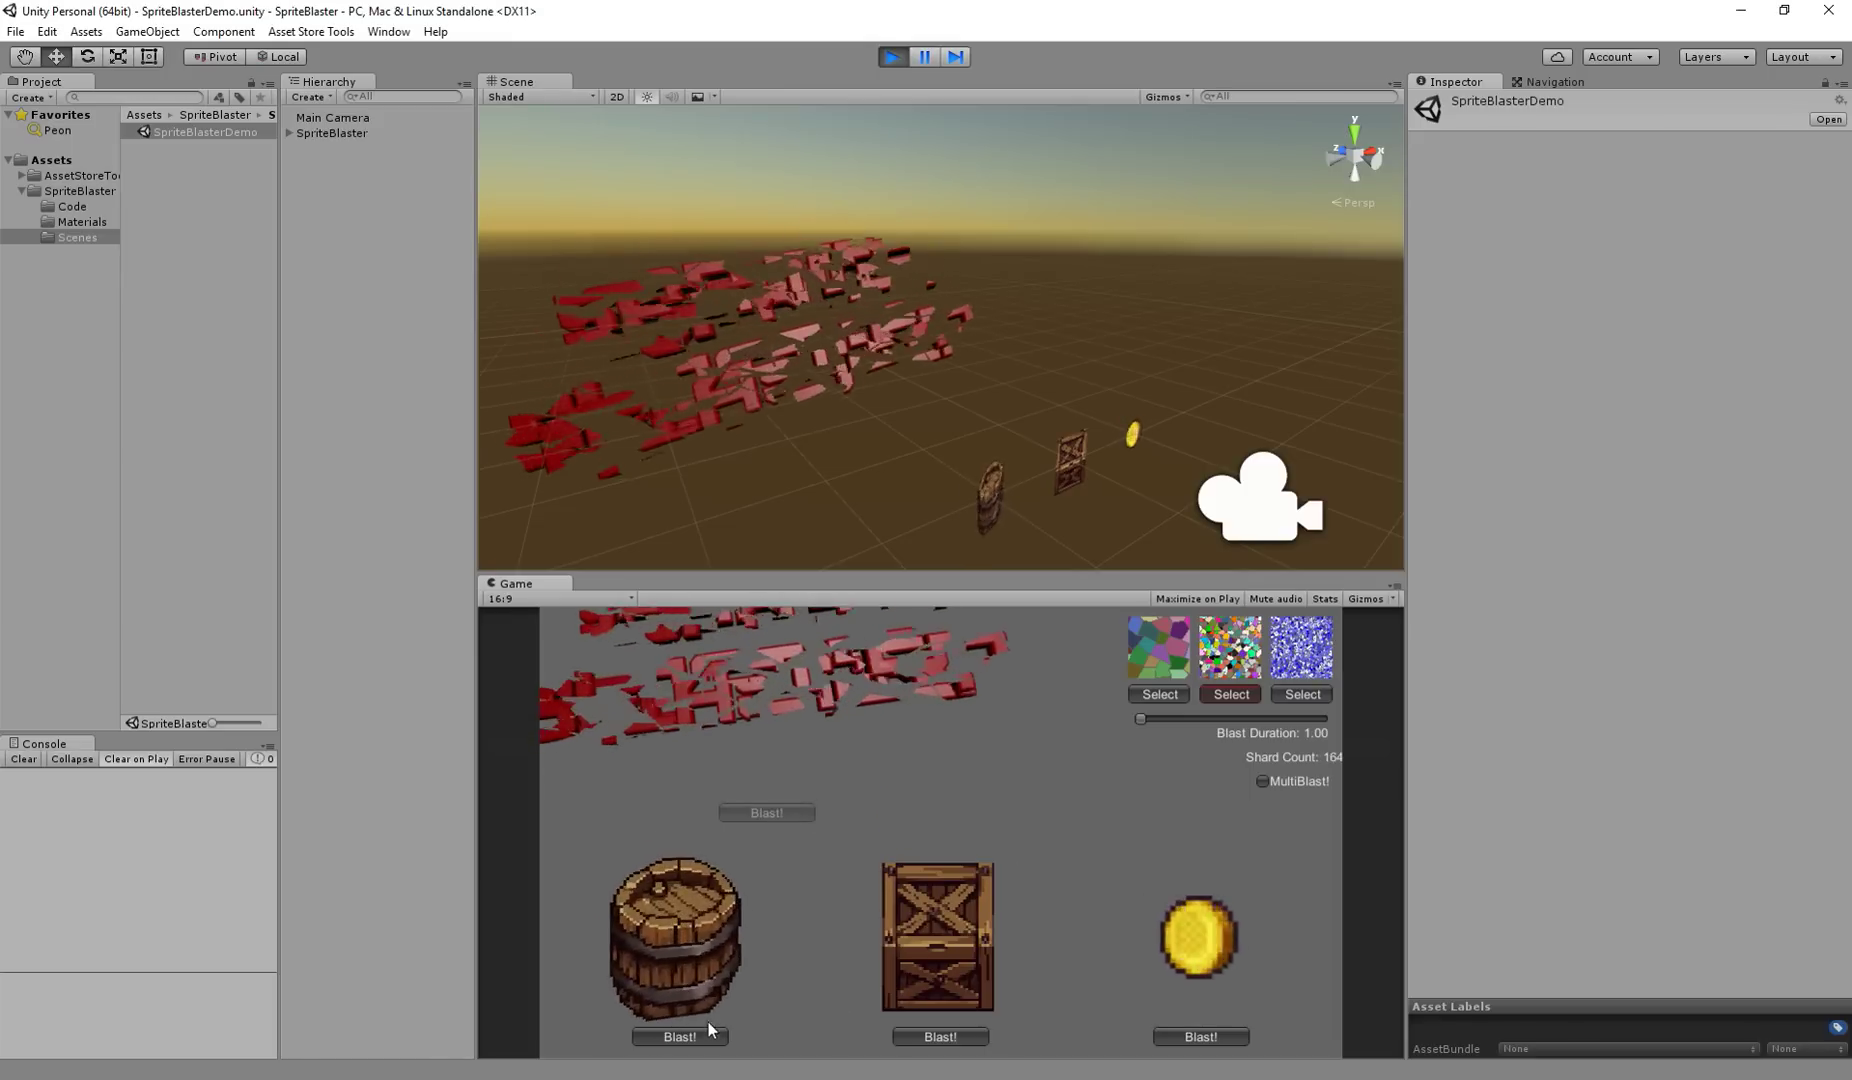
click(705, 1032)
click(940, 1036)
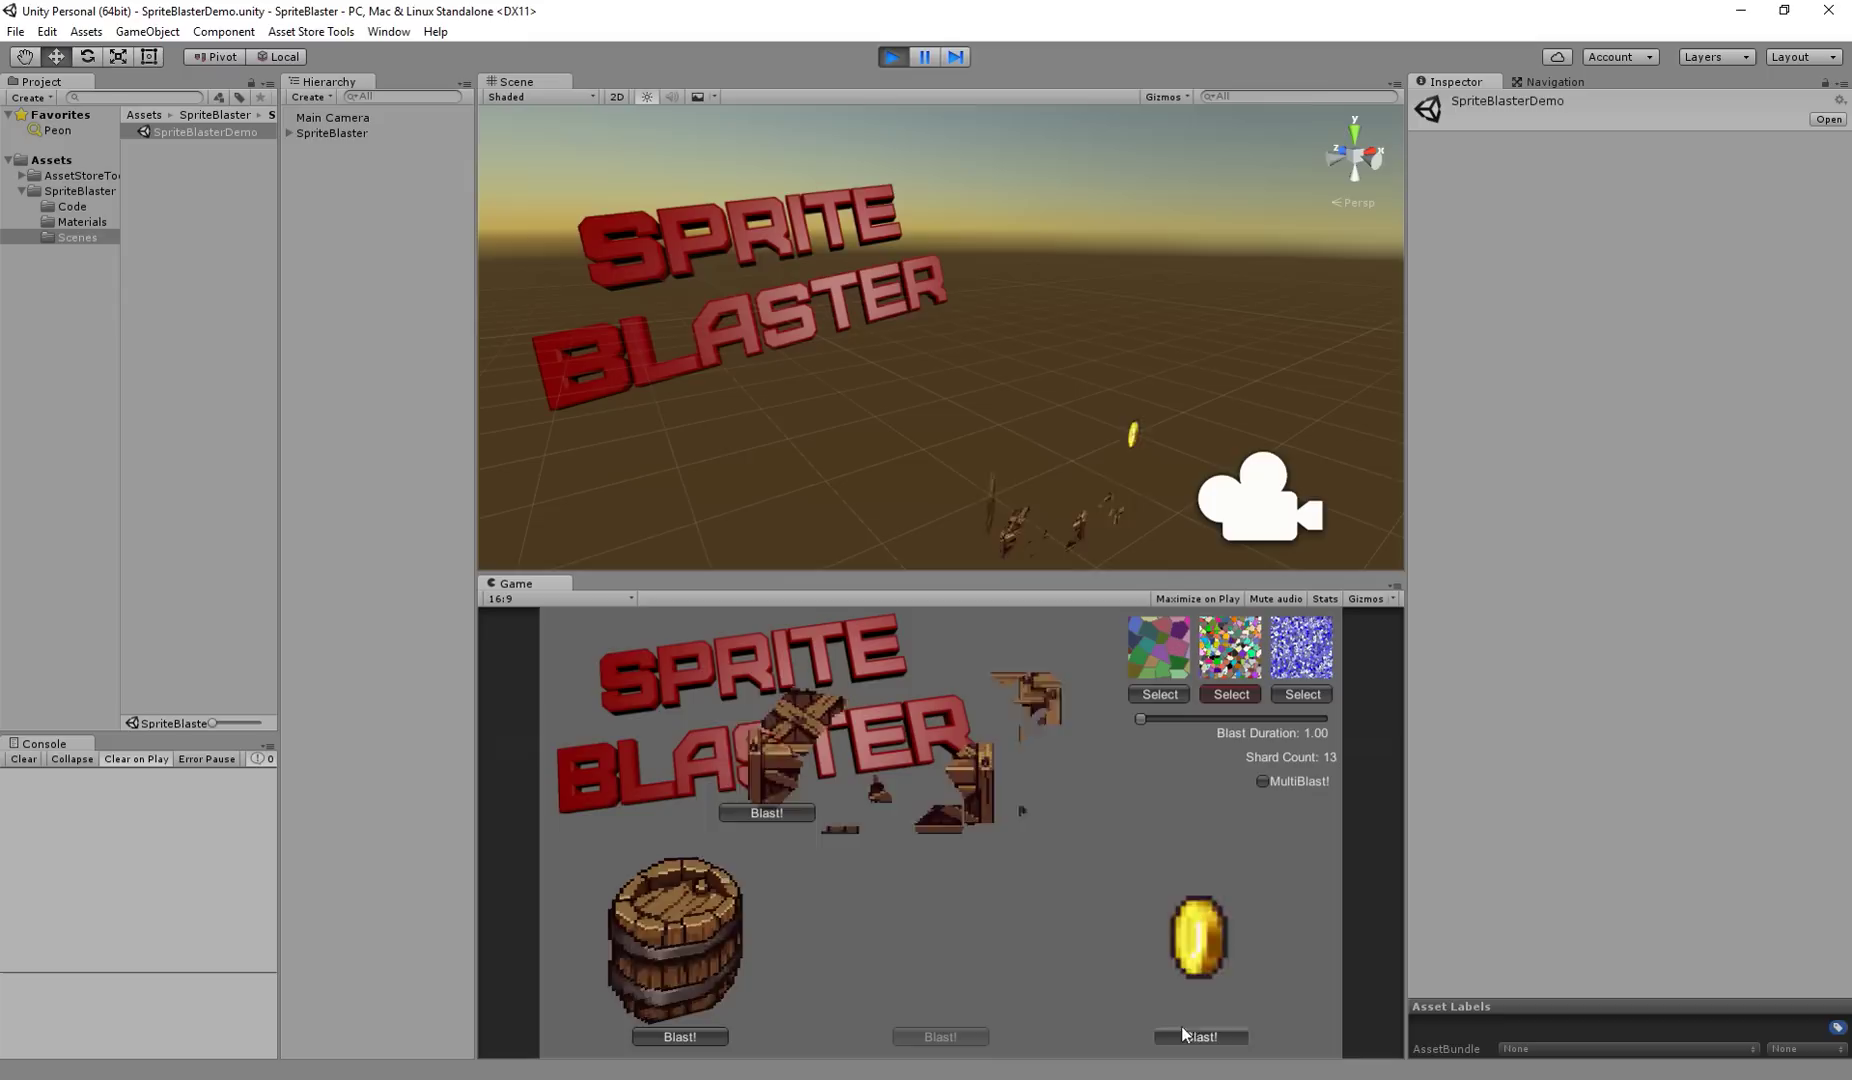
click(1182, 1033)
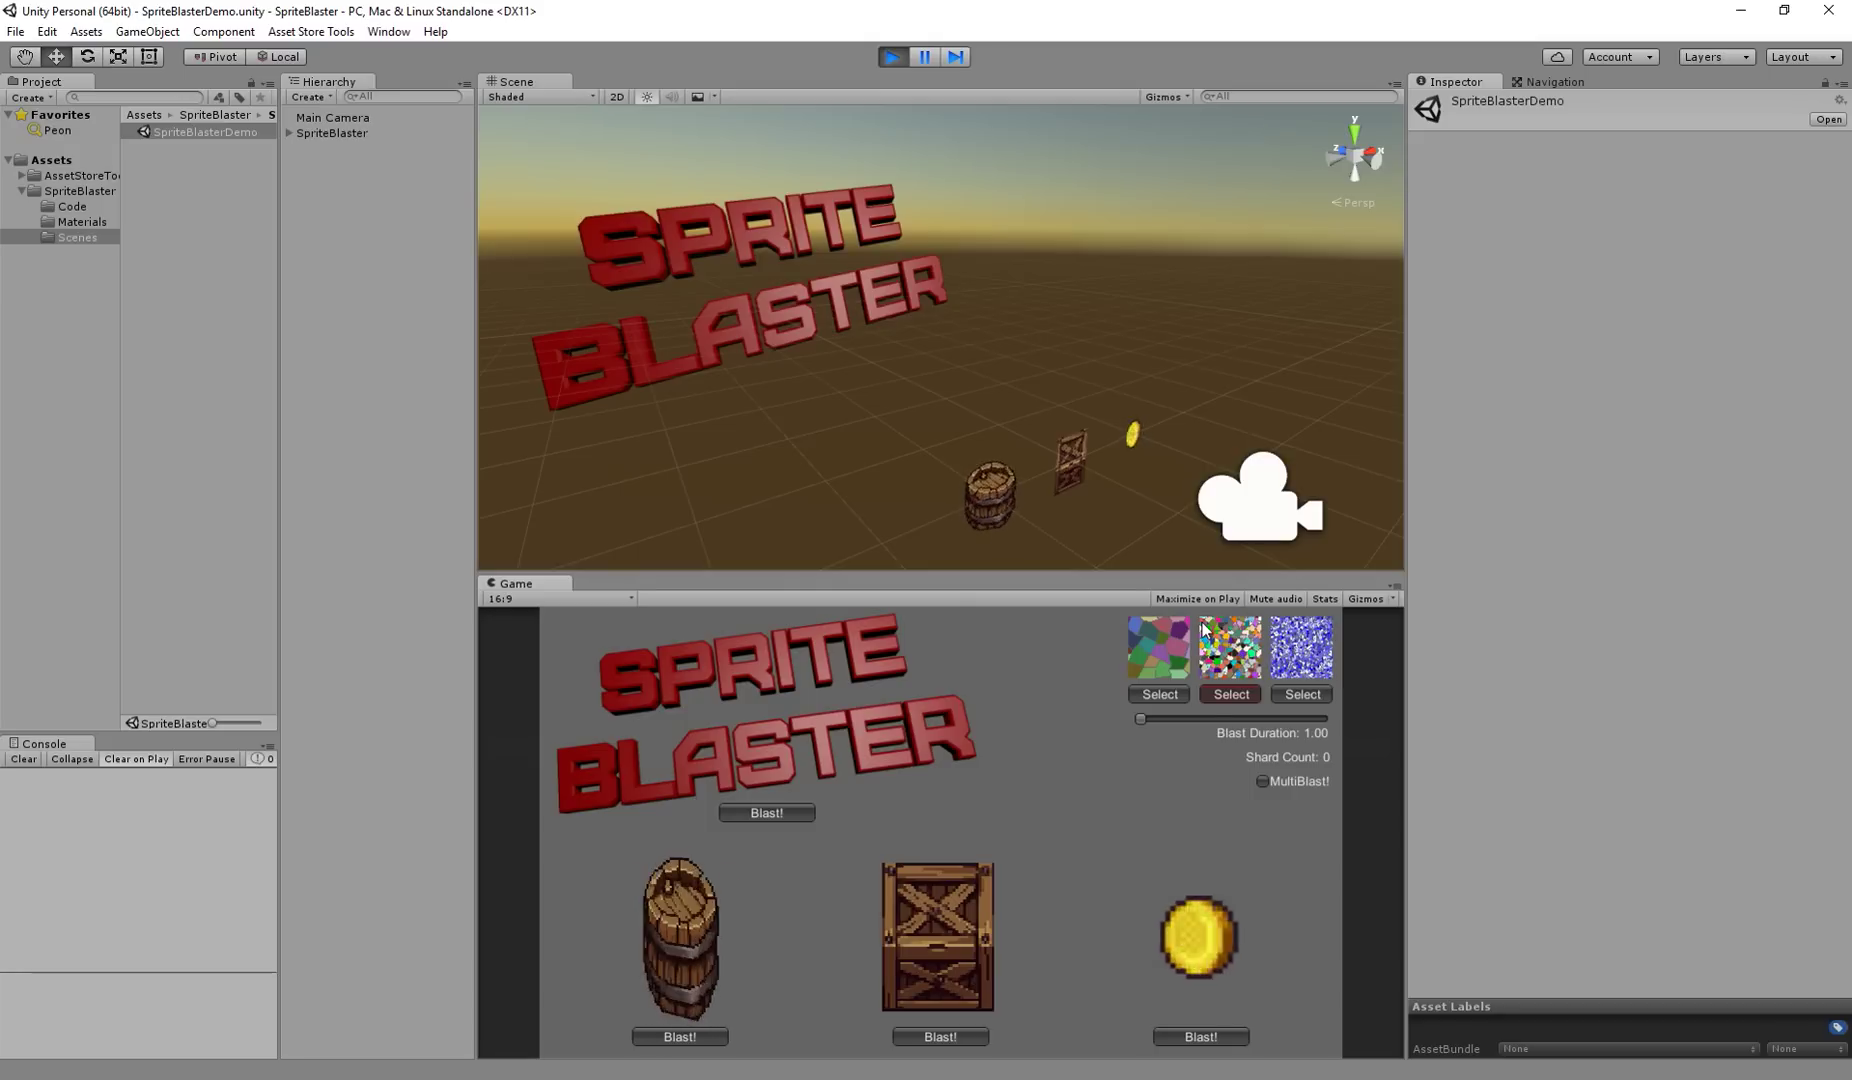
- Switch the blast pattern to the first texture and blast the crate and barrel twice each
click(1172, 699)
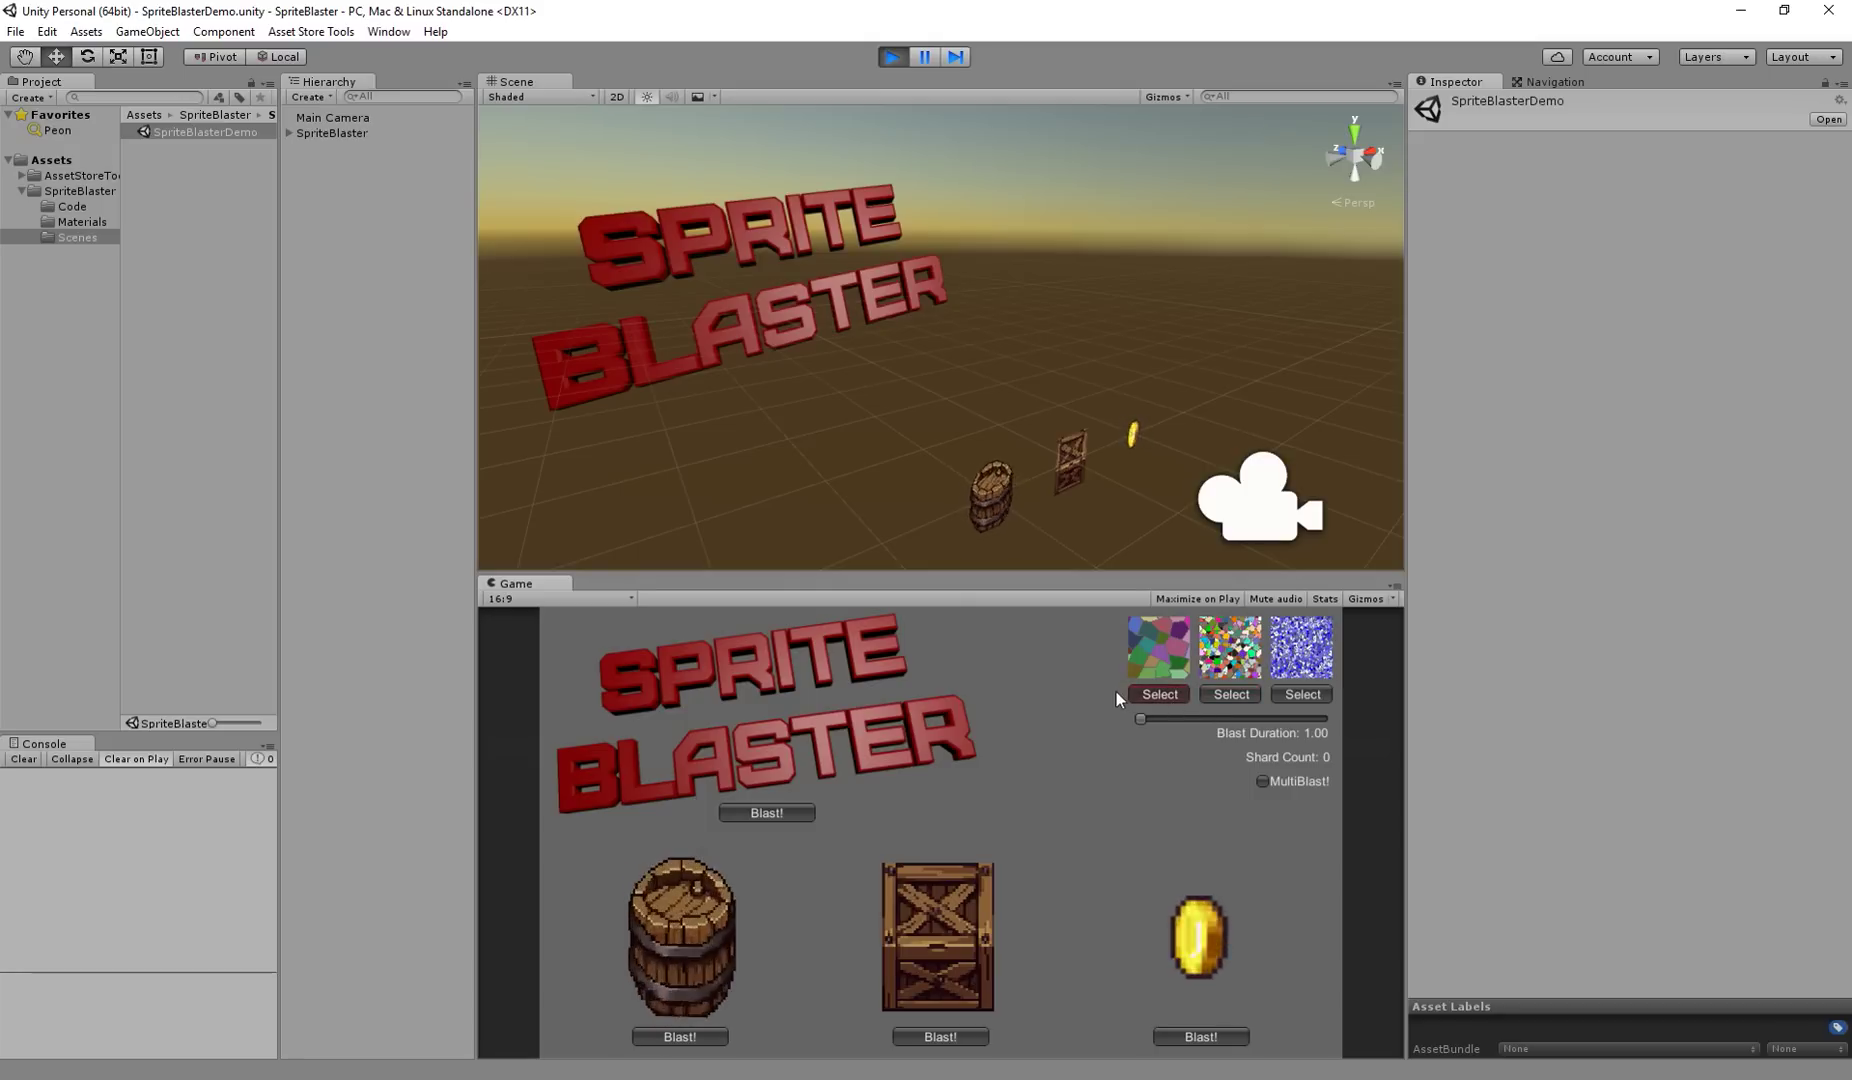
click(941, 1036)
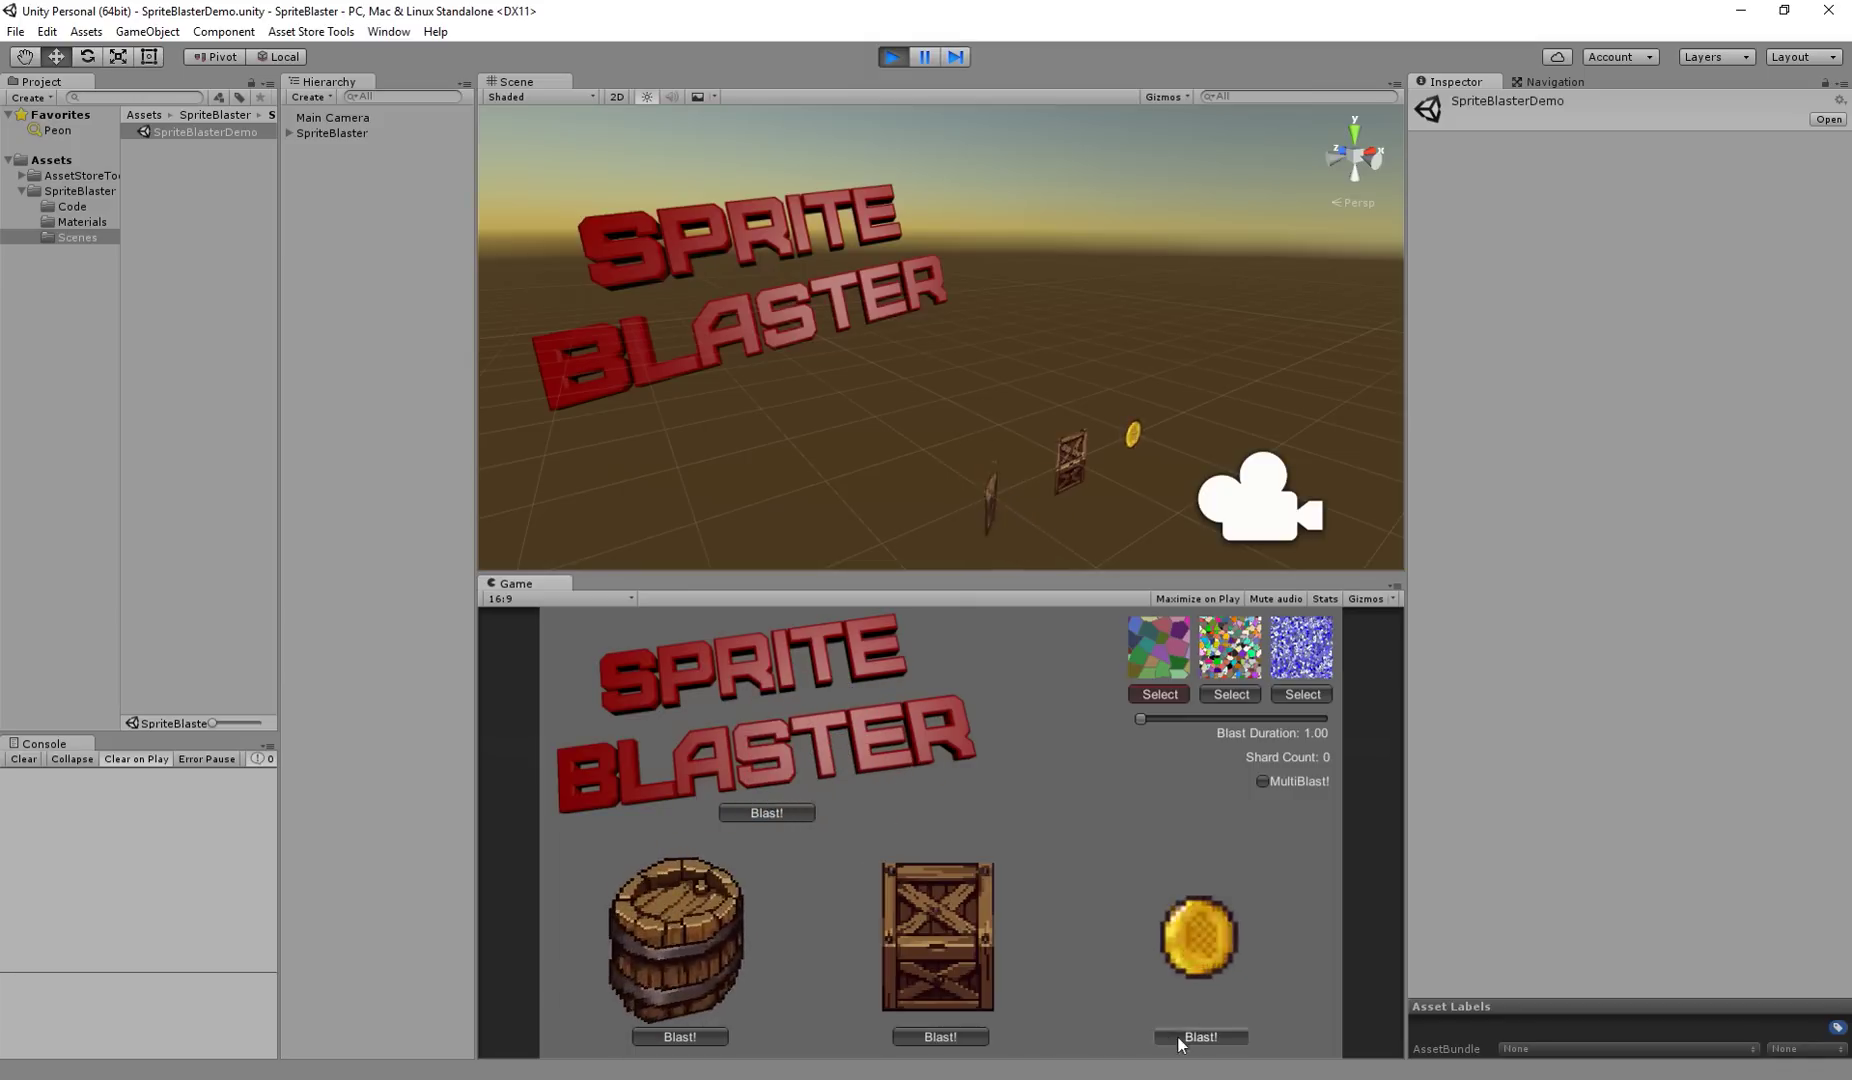
click(680, 1036)
click(940, 1037)
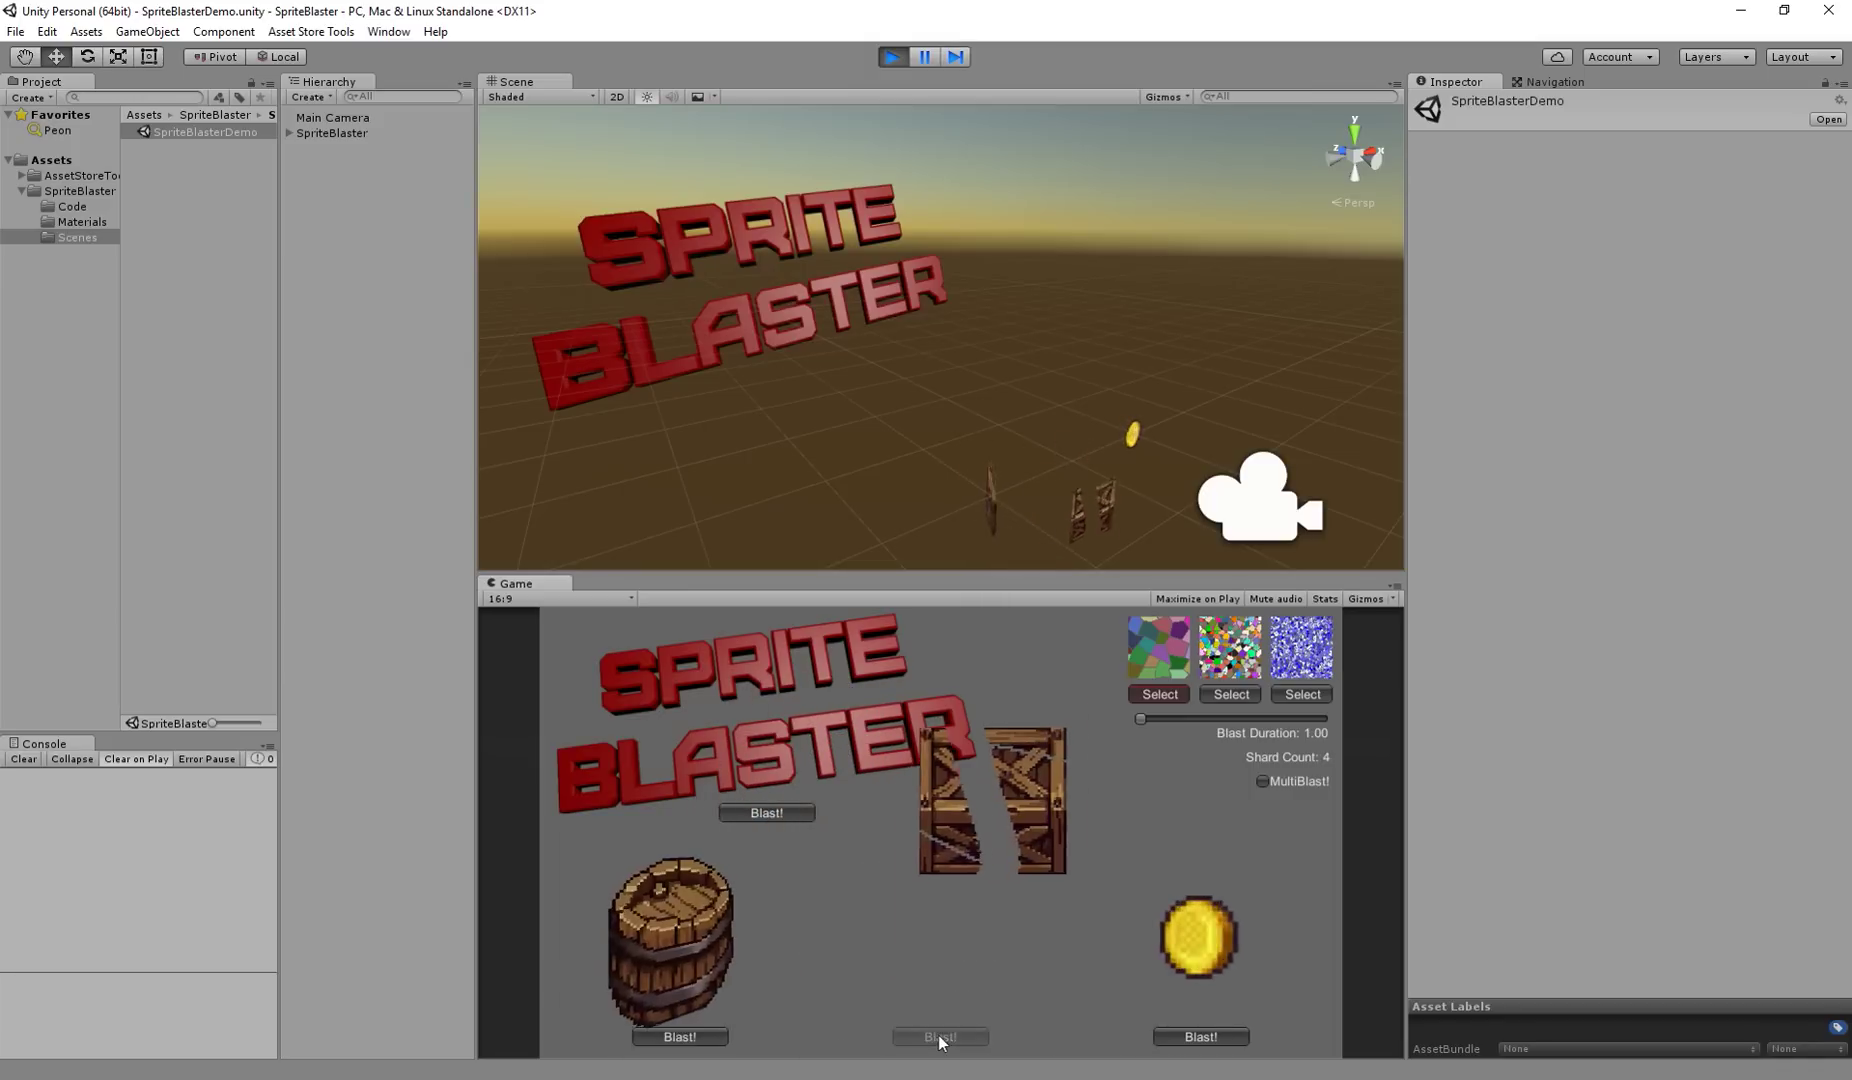
click(679, 1037)
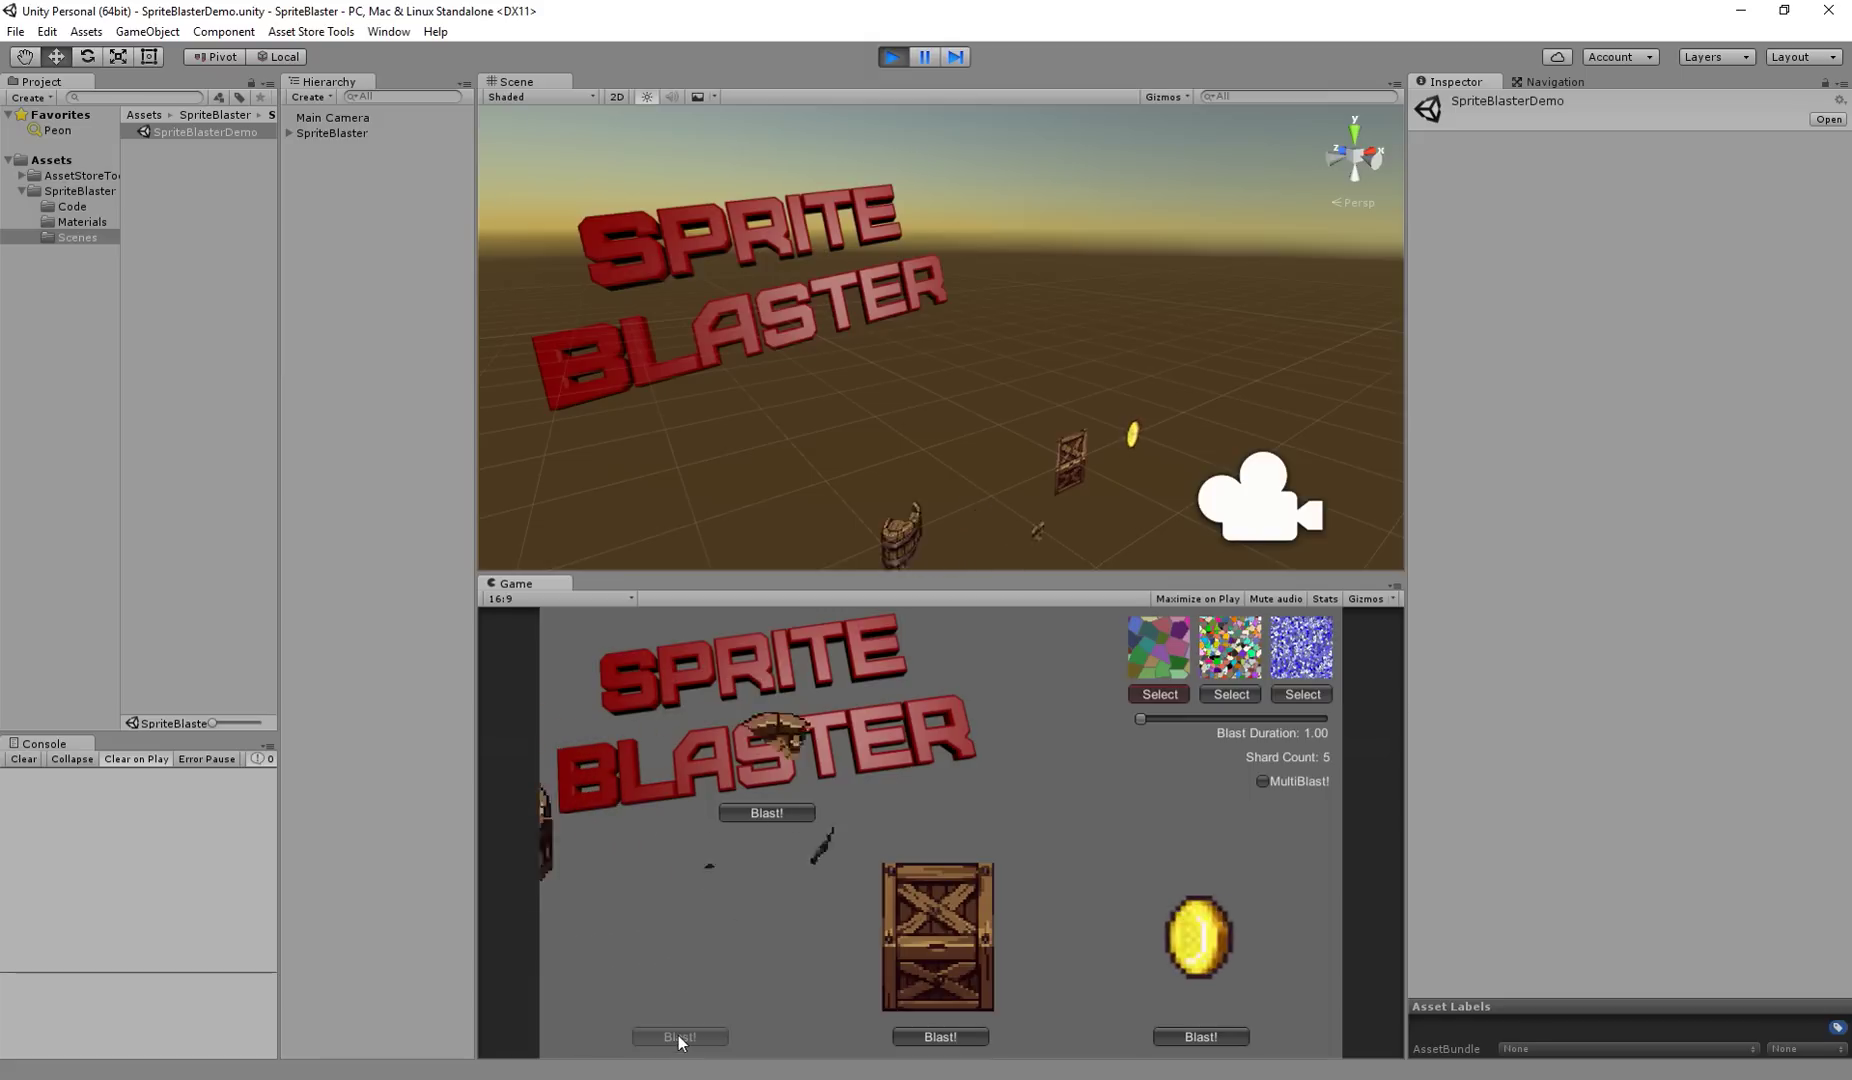
- Shatter the SPRITE BLASTER title, then blast the coin four times with the first pattern
click(793, 817)
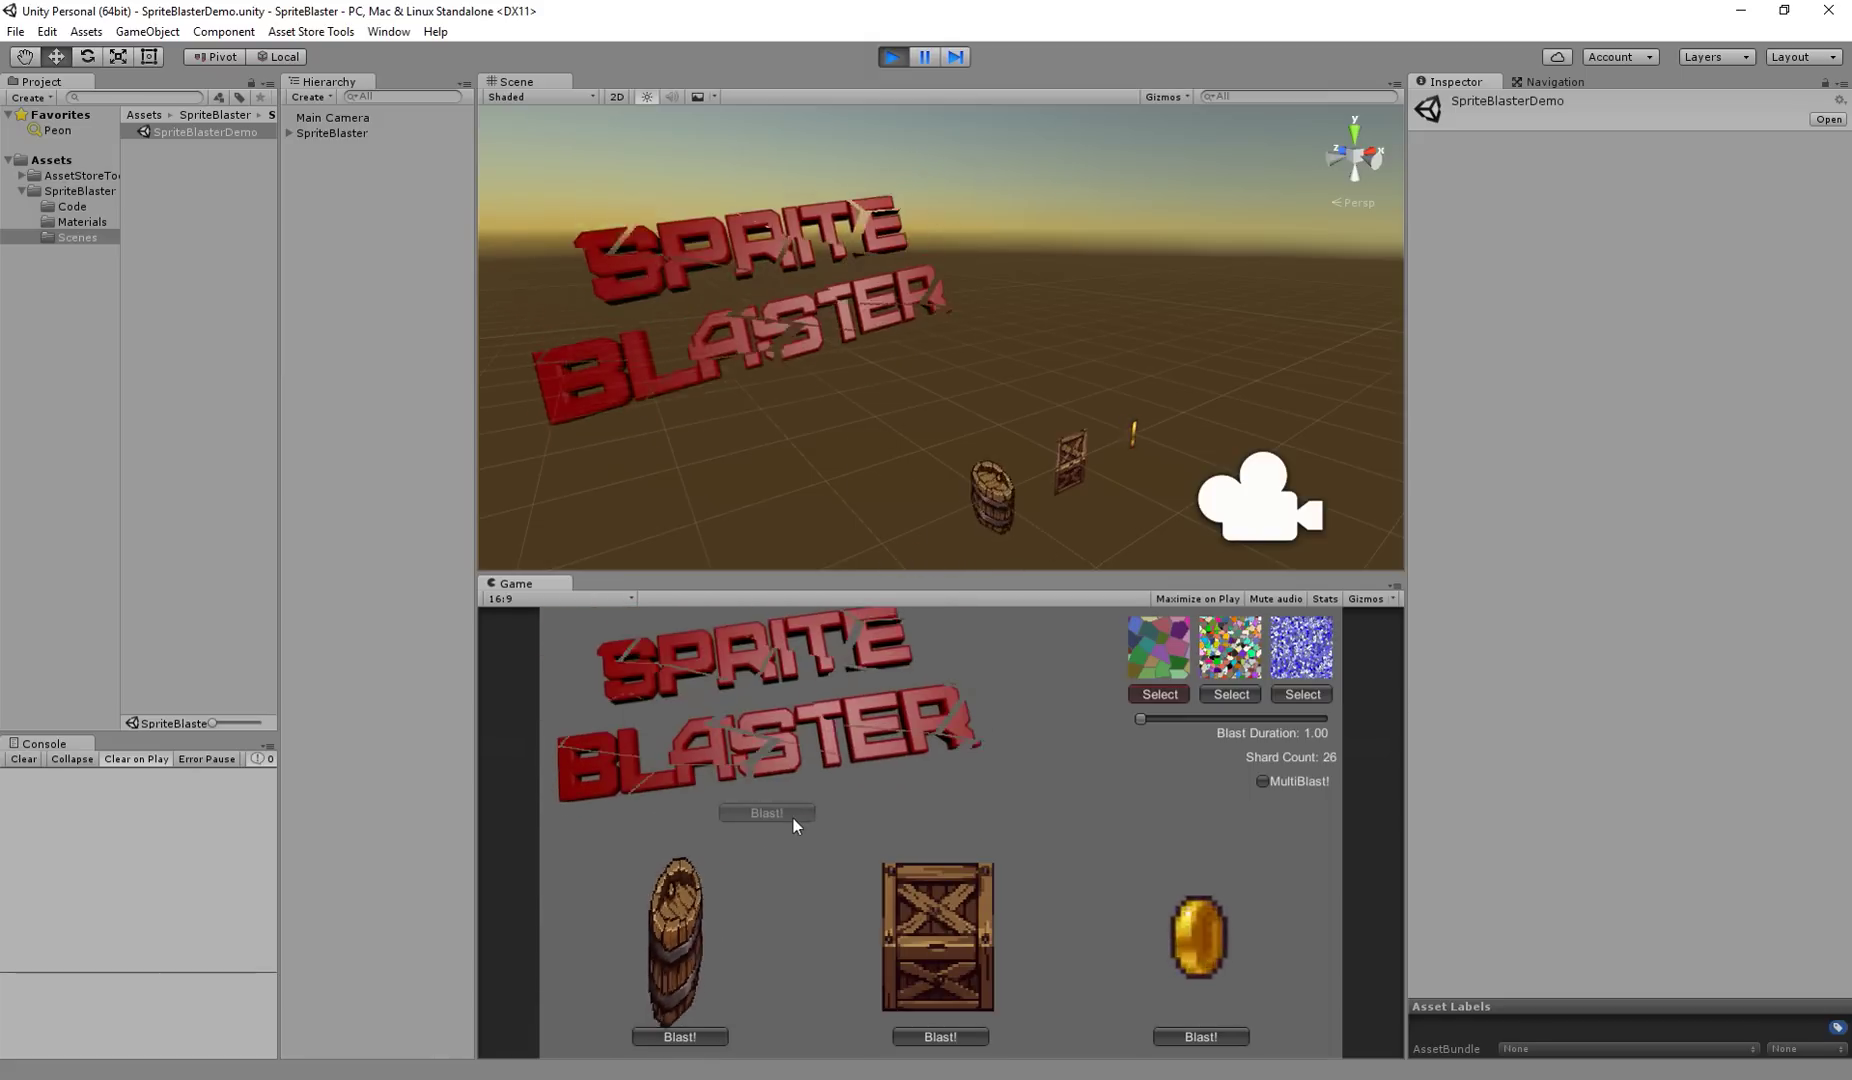
click(1203, 1037)
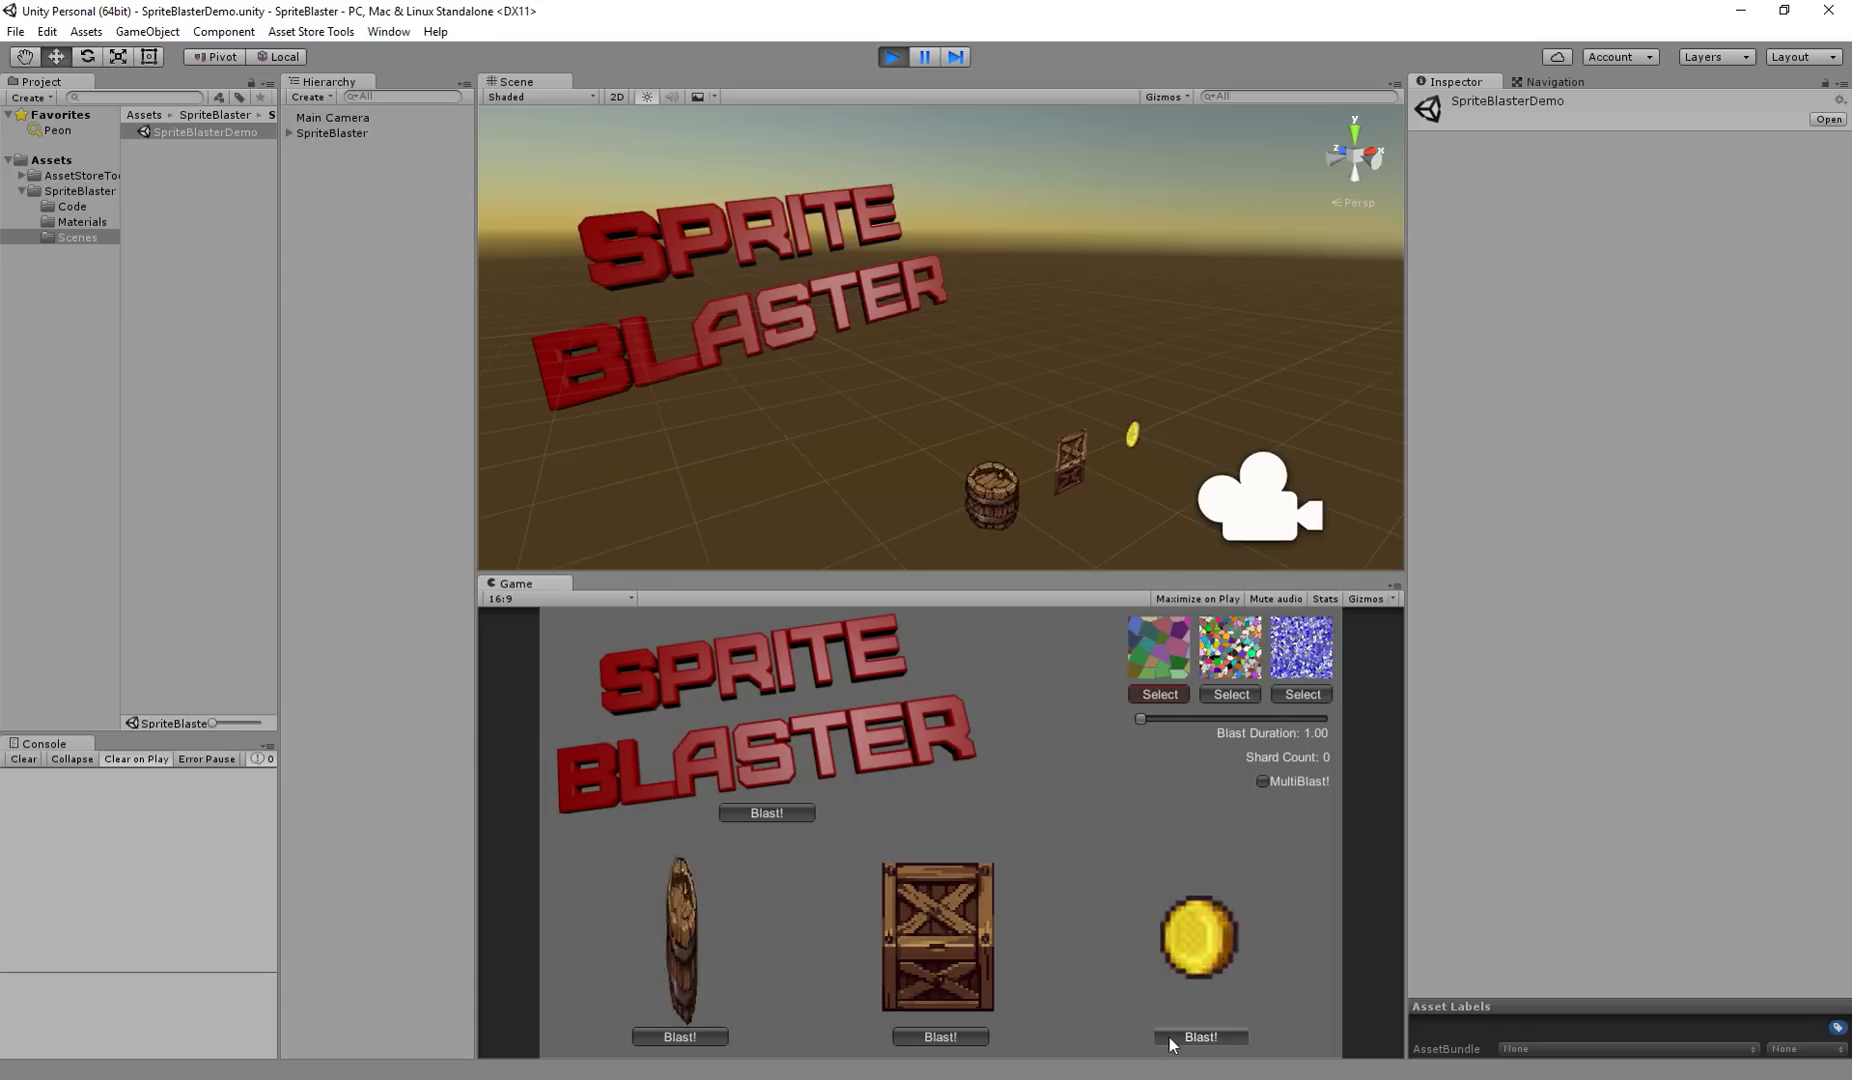
click(1170, 1037)
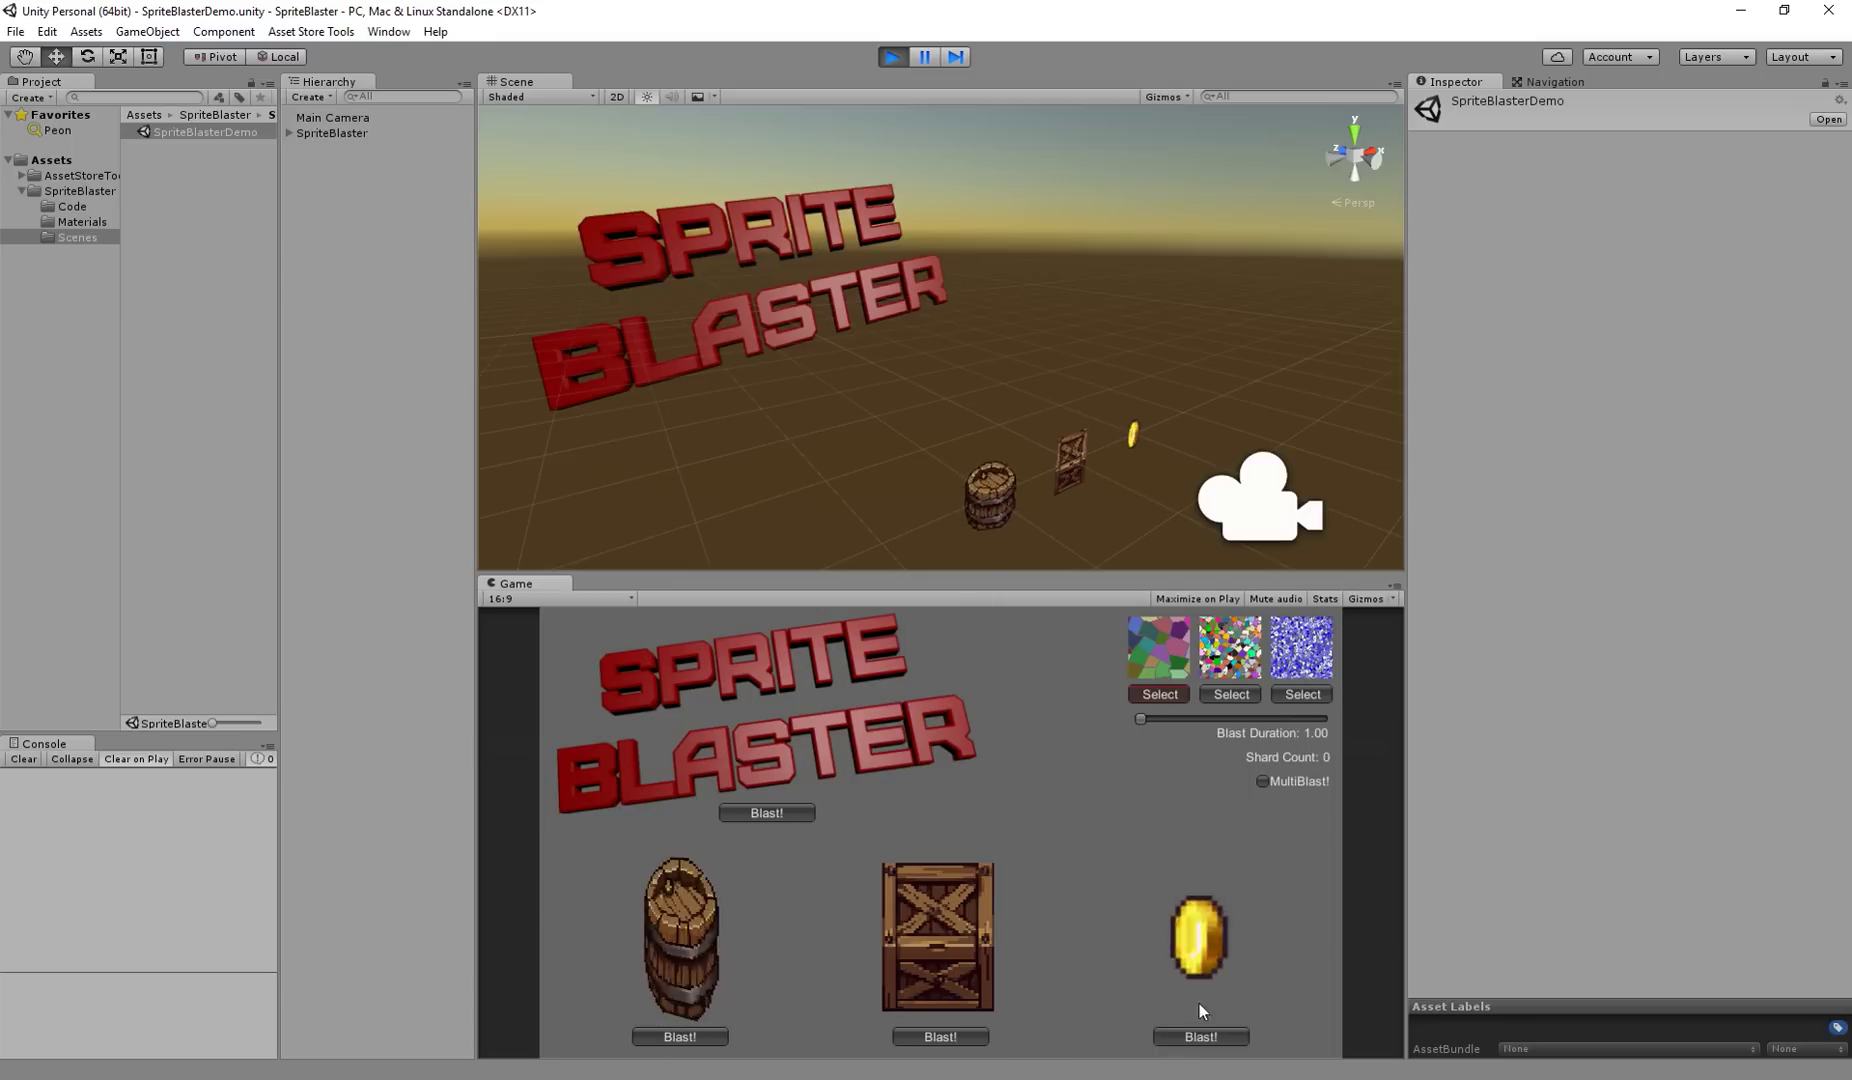
click(1185, 1032)
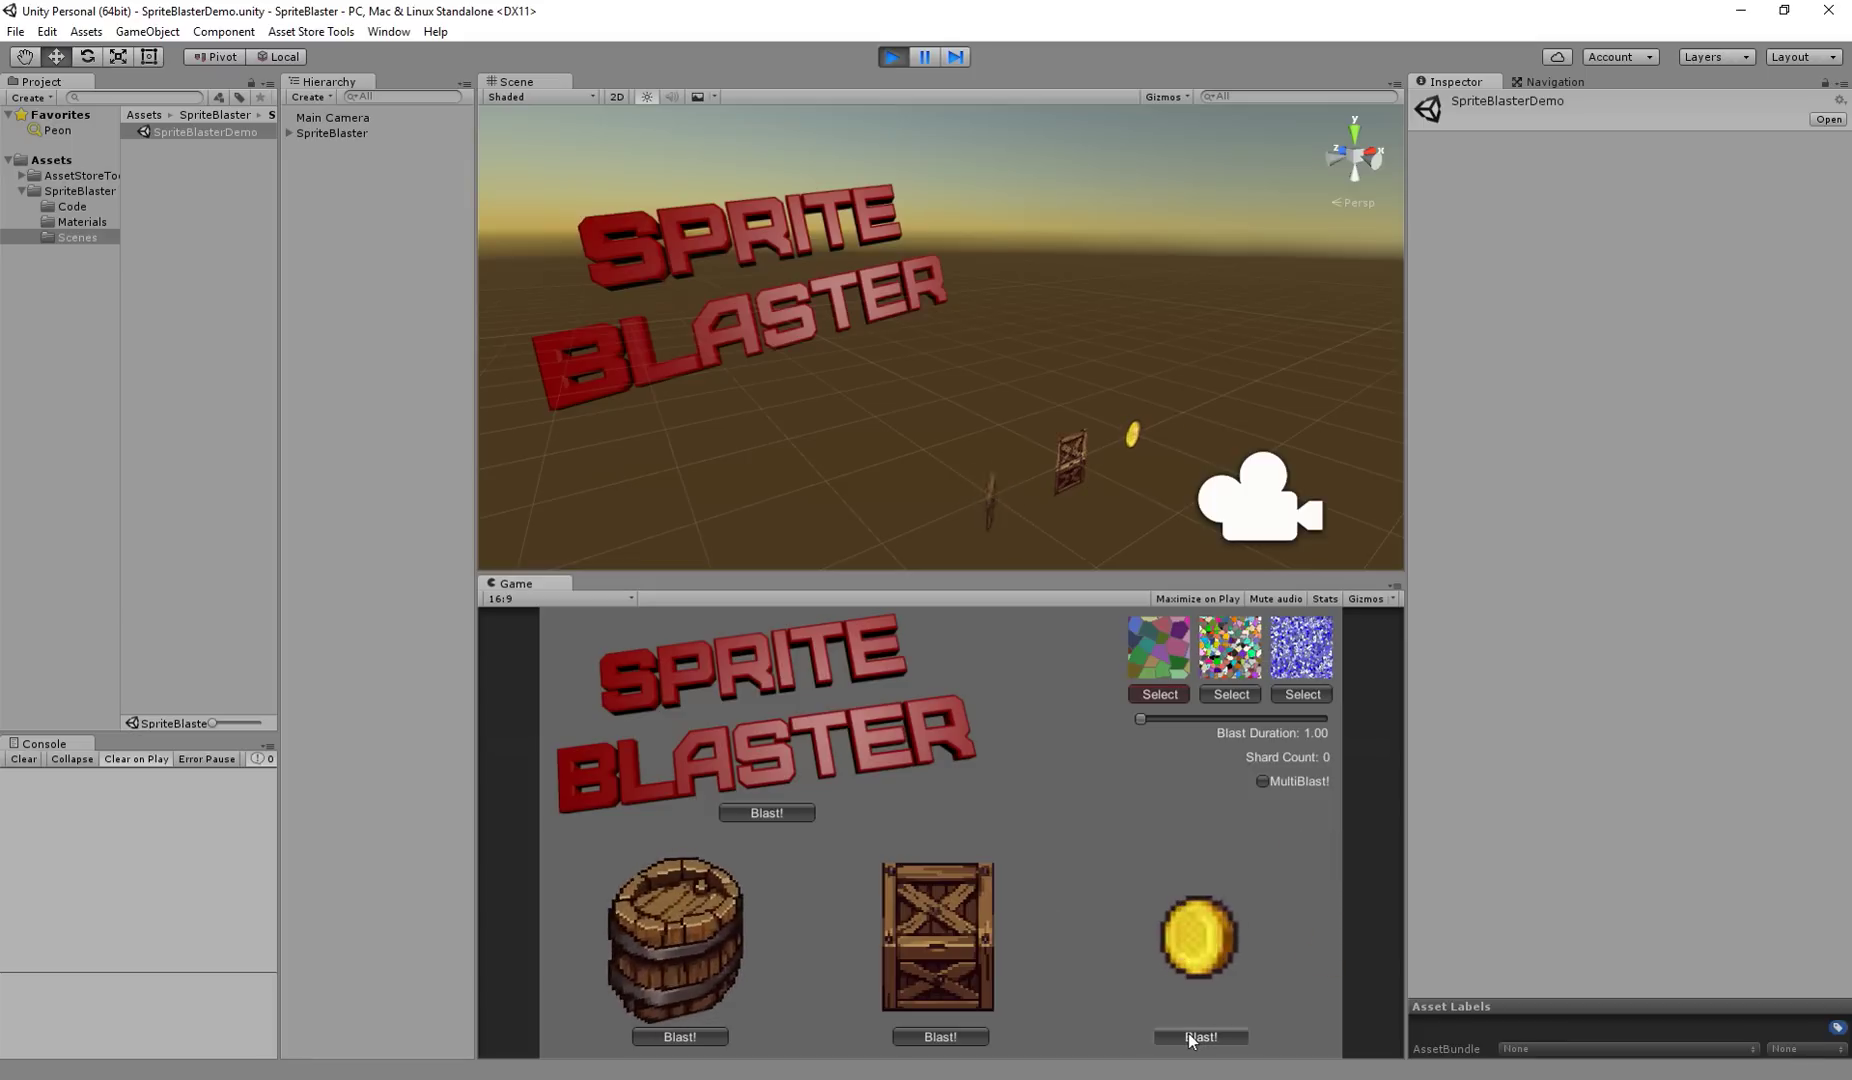
click(1192, 1037)
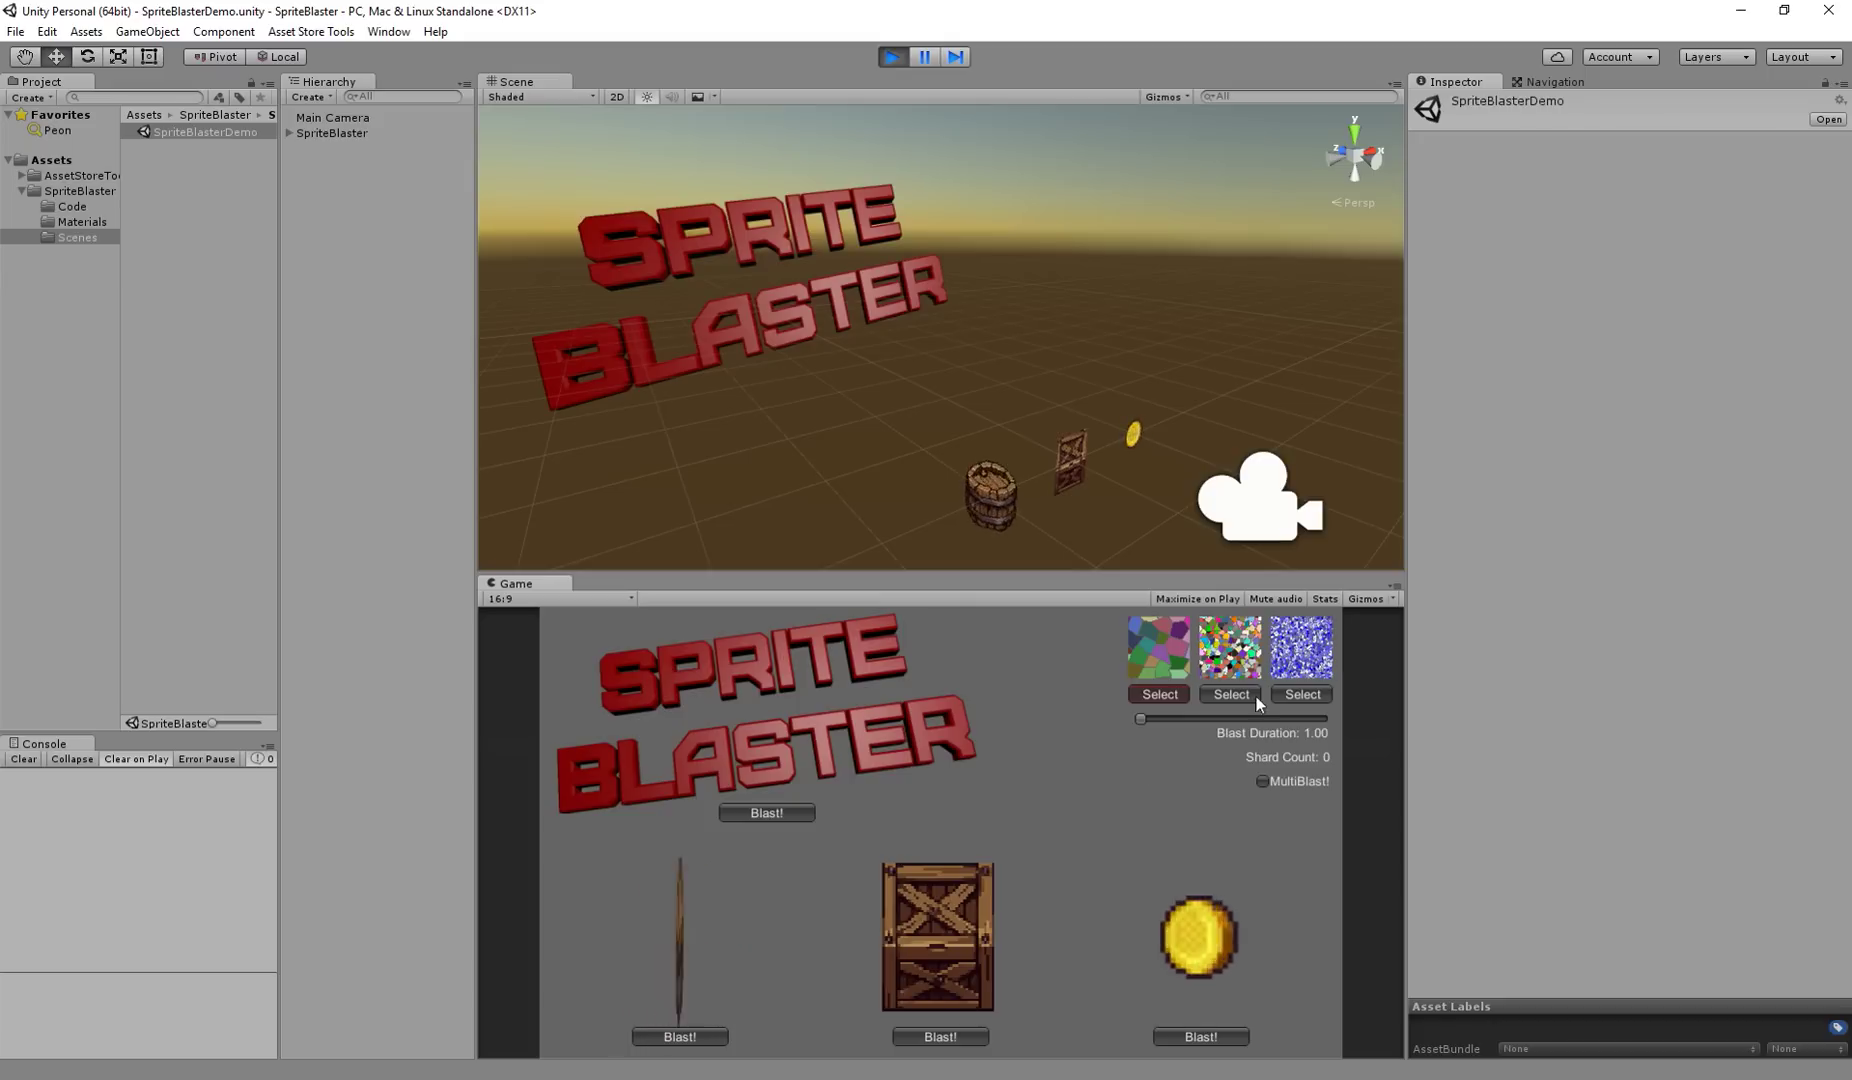
- Use the third texture pattern to blast the coin twice, then the crate, title and barrel
click(1292, 690)
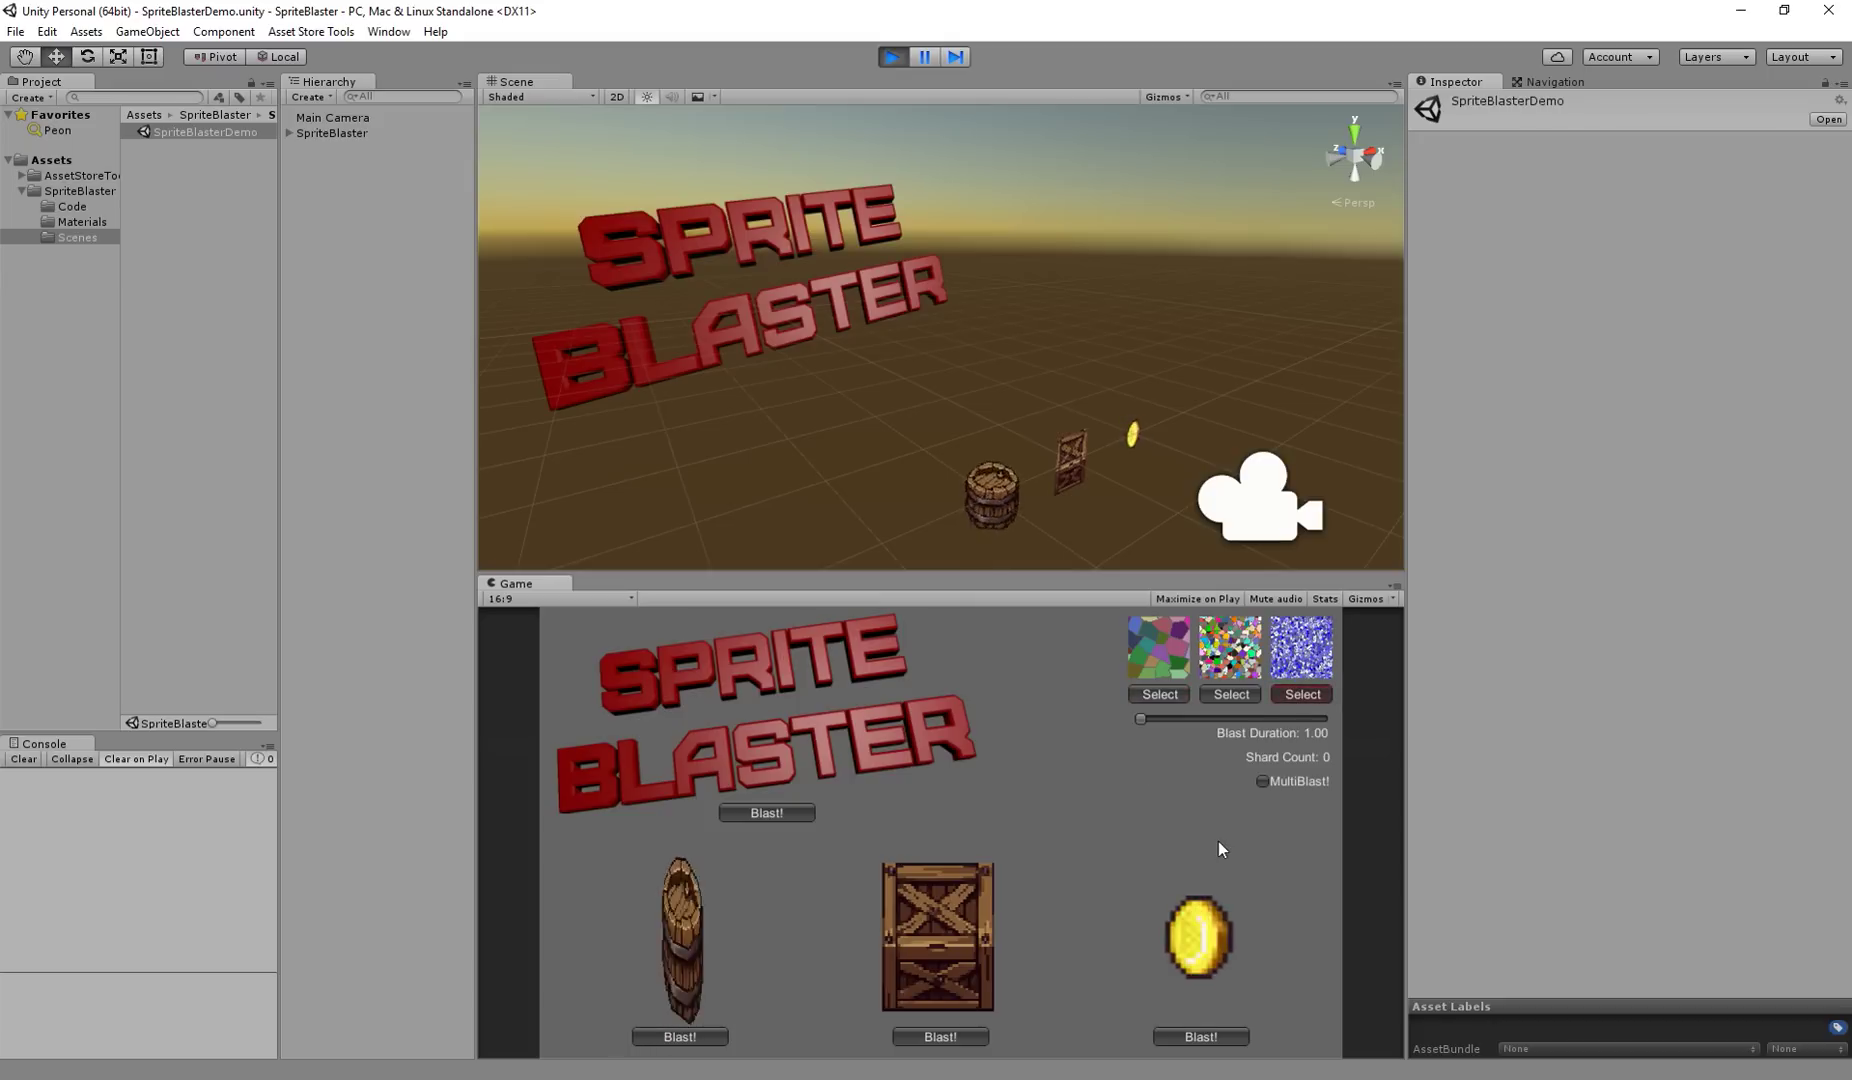
click(1168, 1037)
click(1168, 1037)
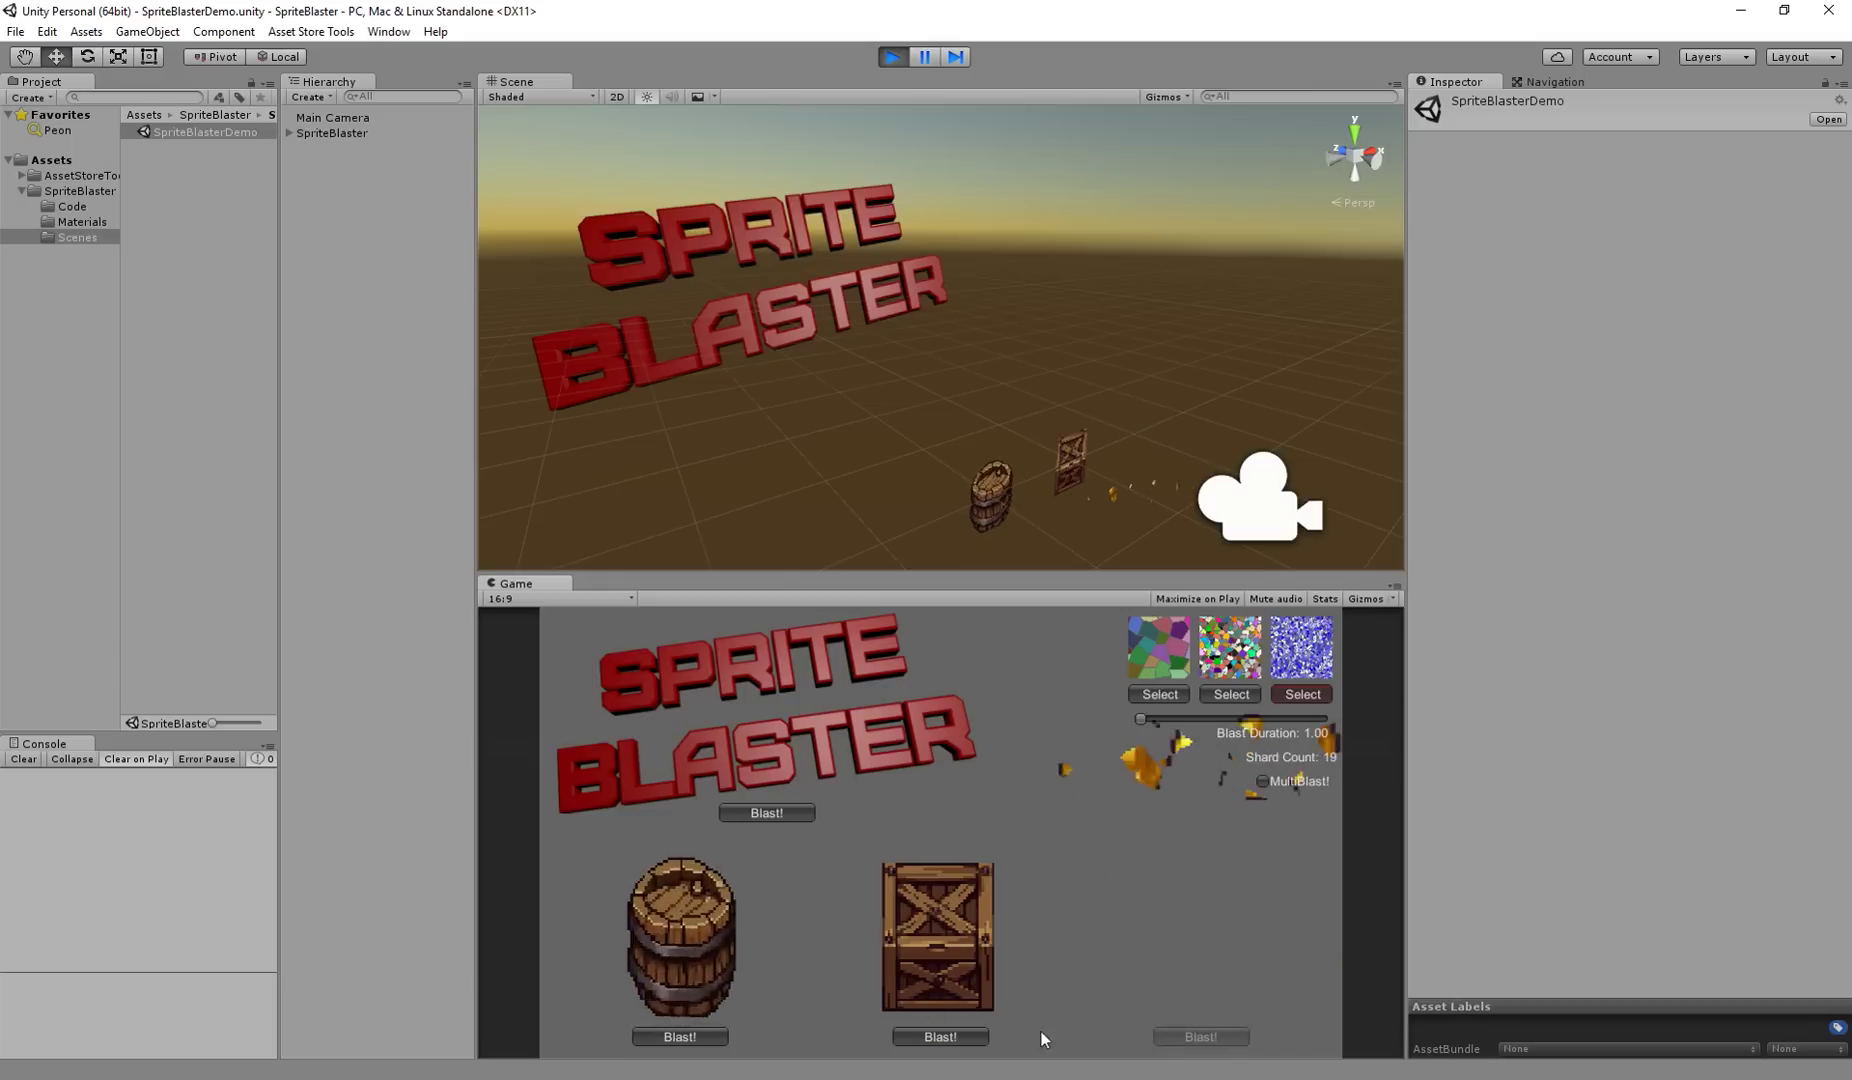
click(909, 1034)
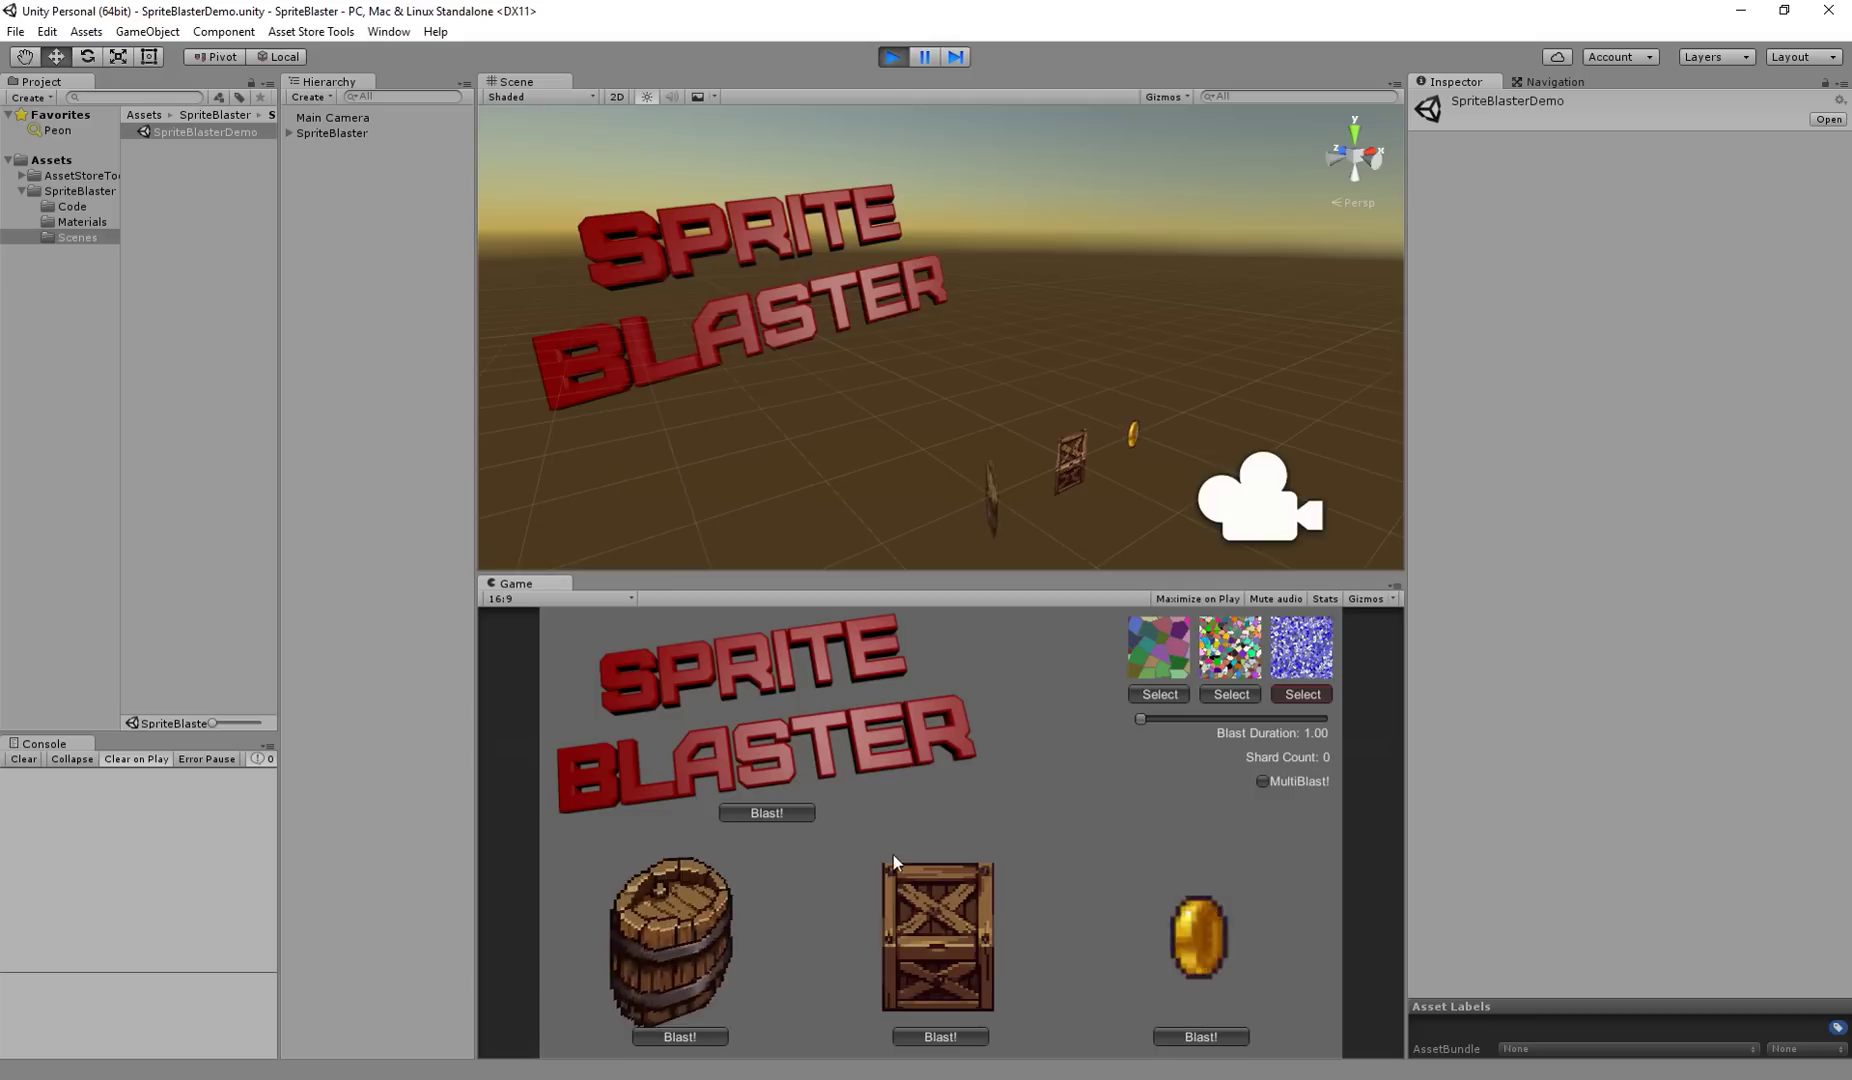
click(791, 810)
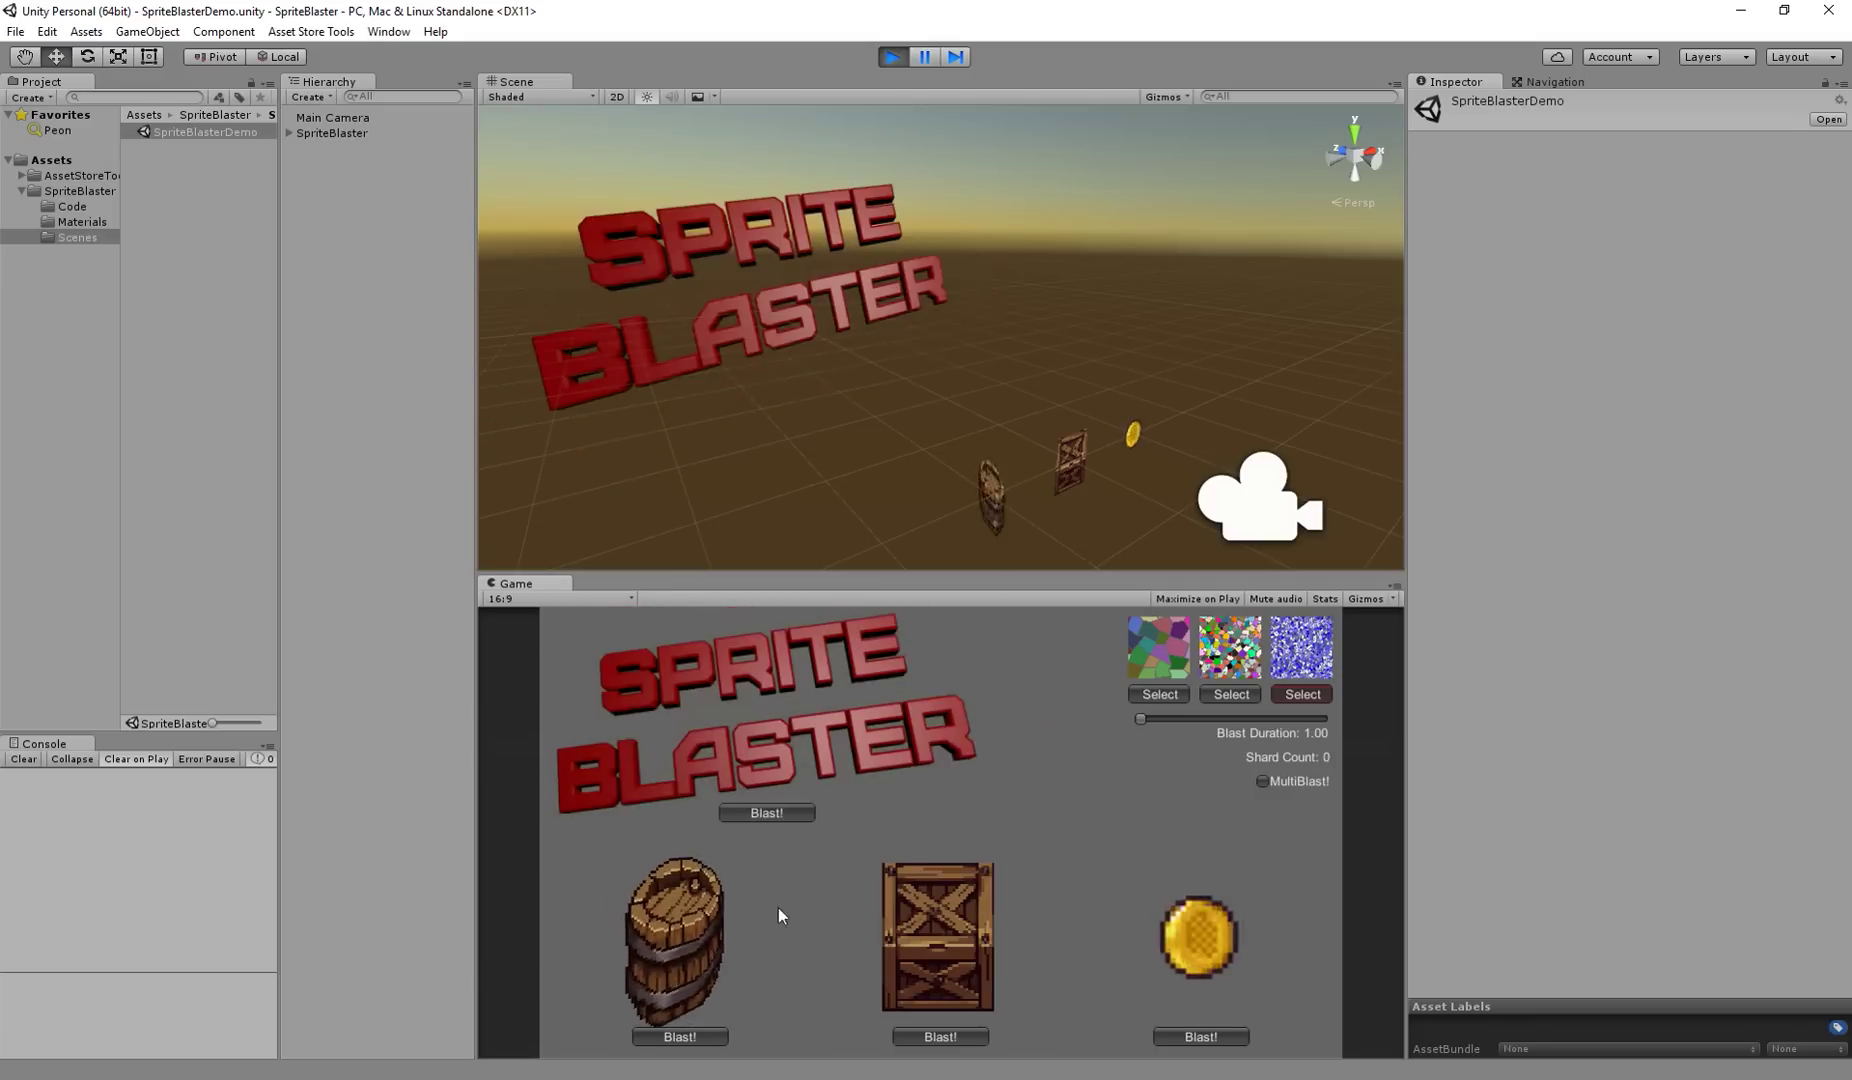
click(694, 1029)
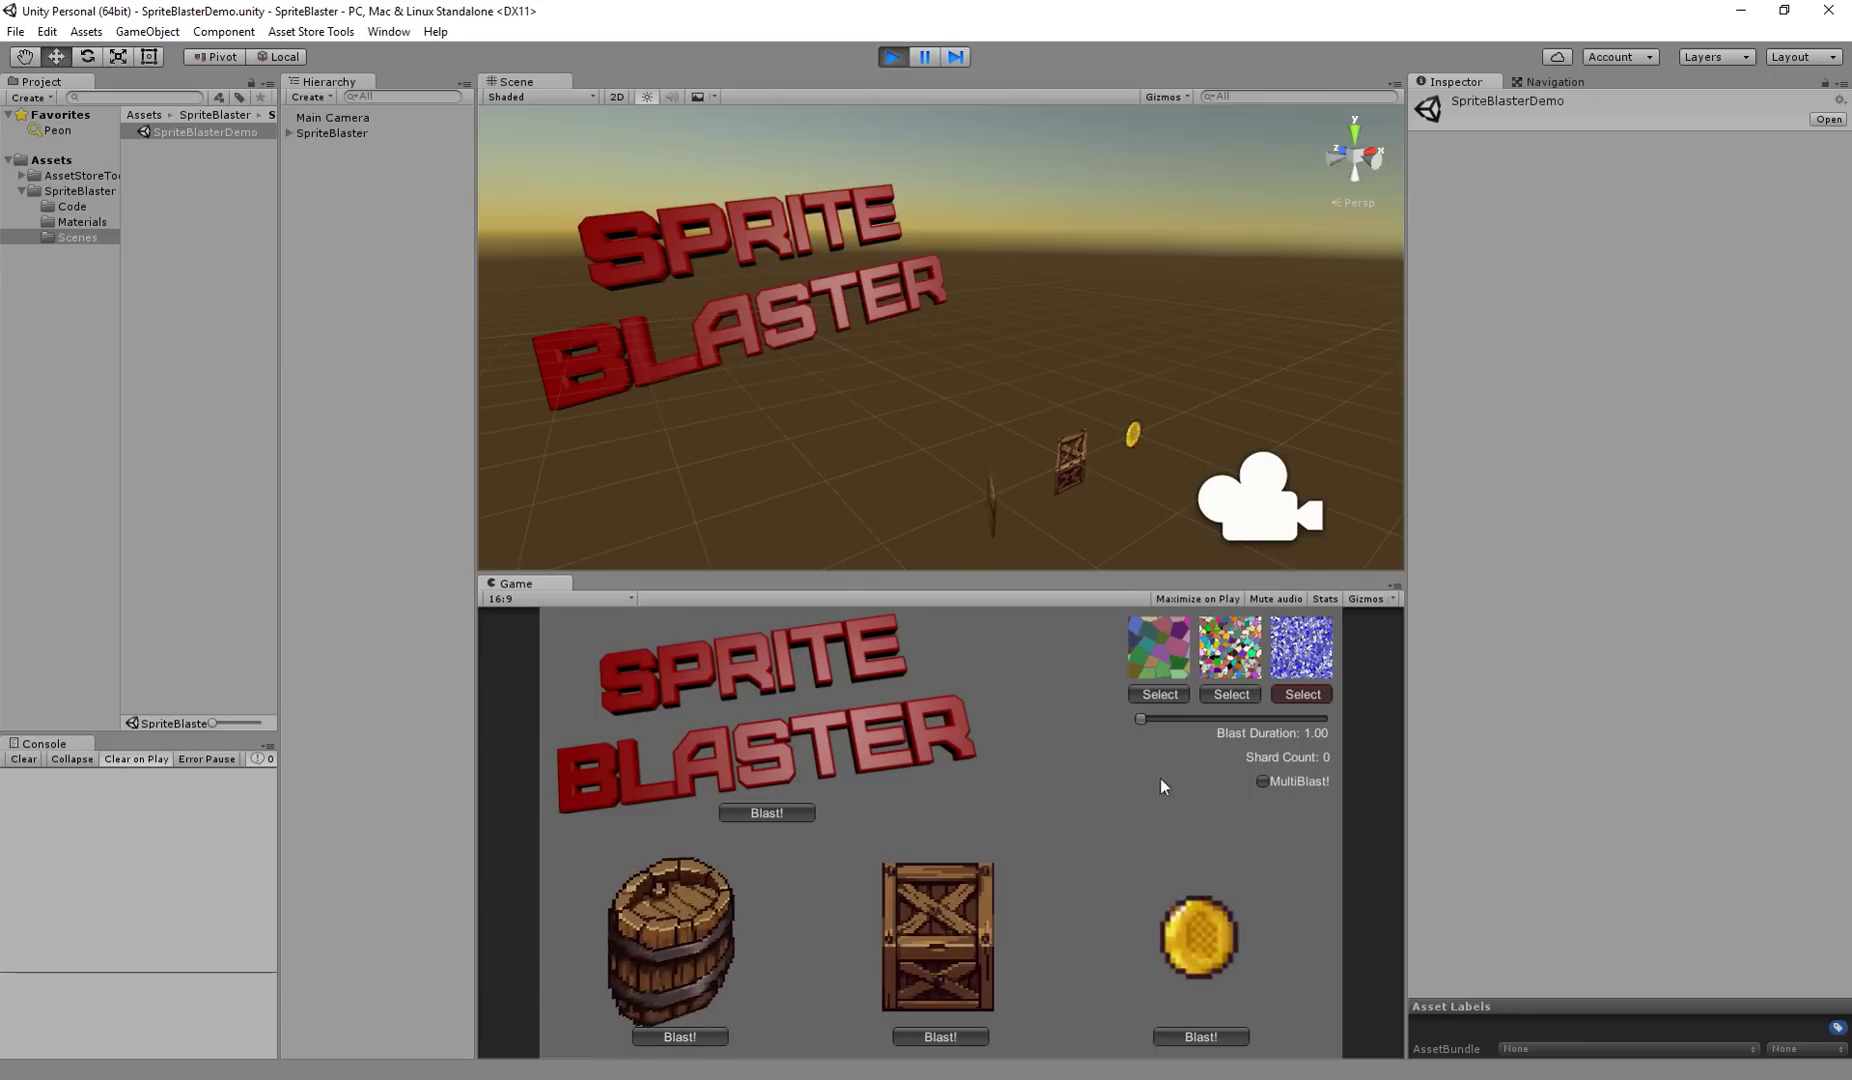
click(1266, 782)
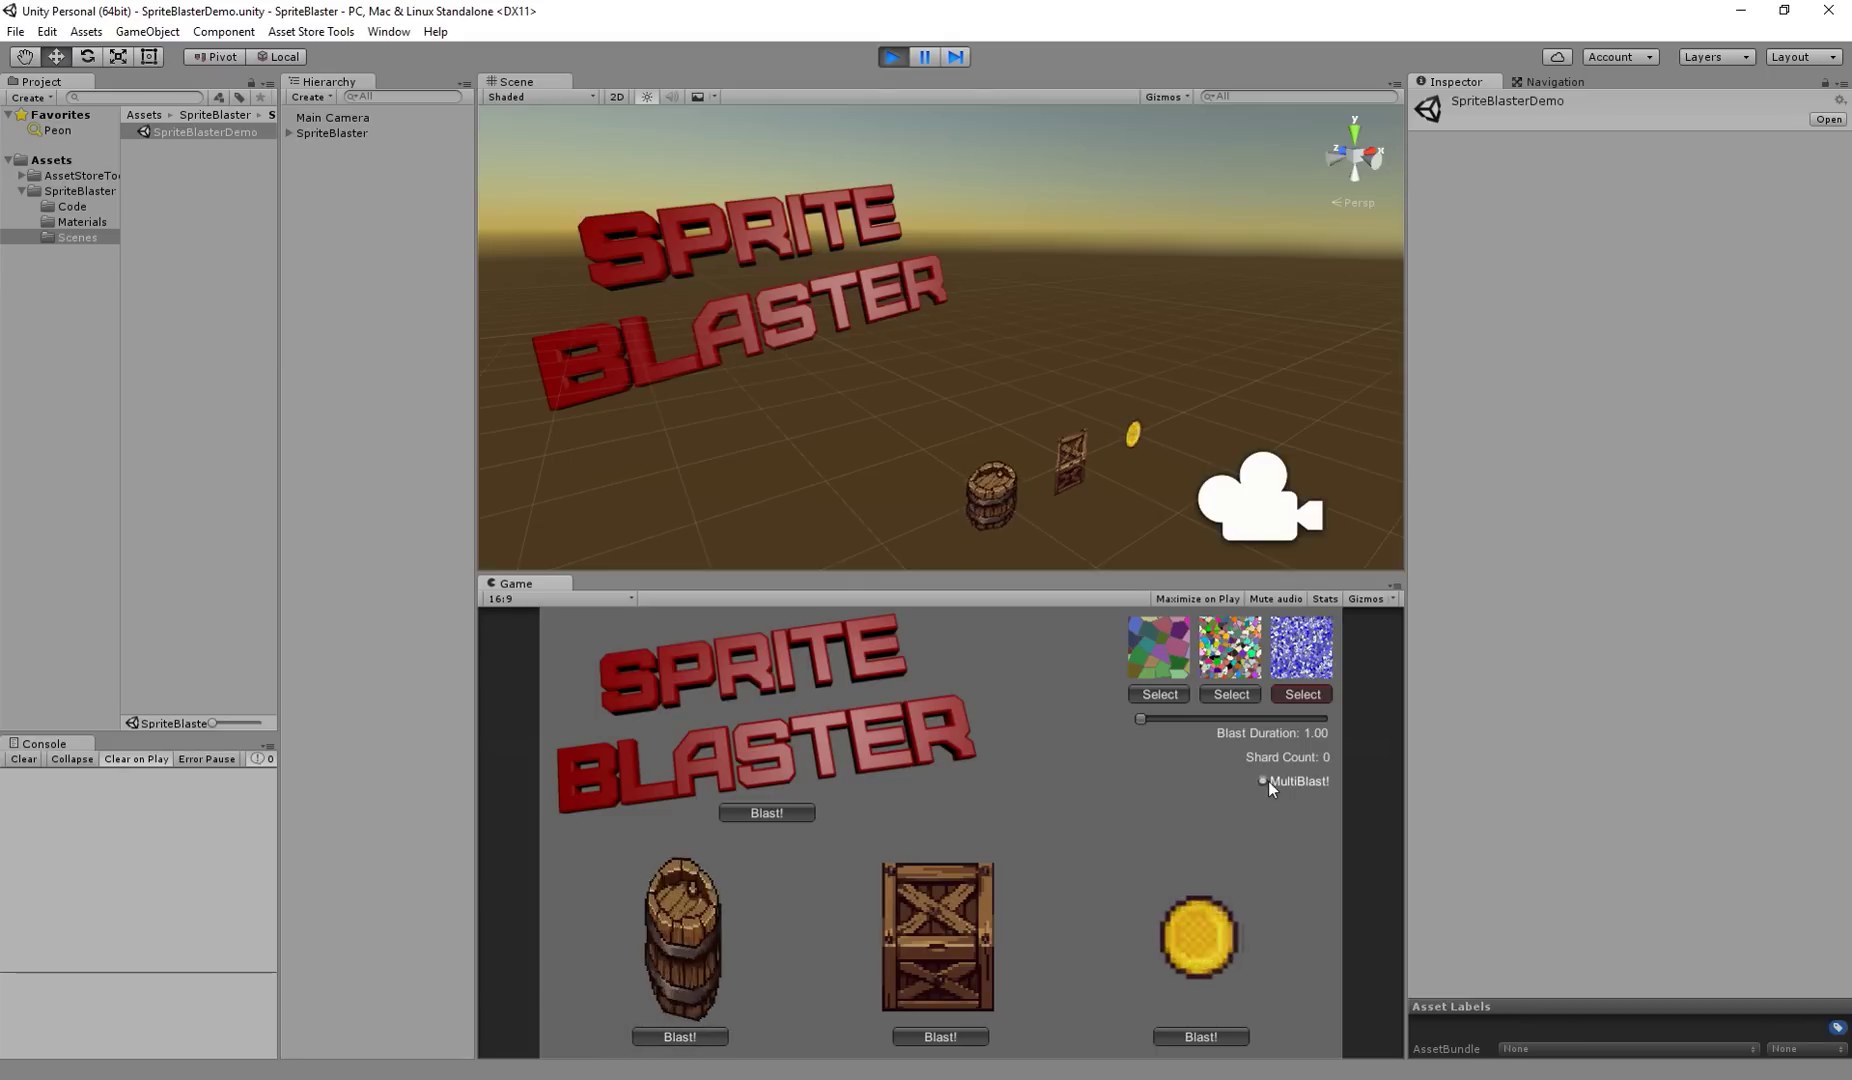
click(964, 1035)
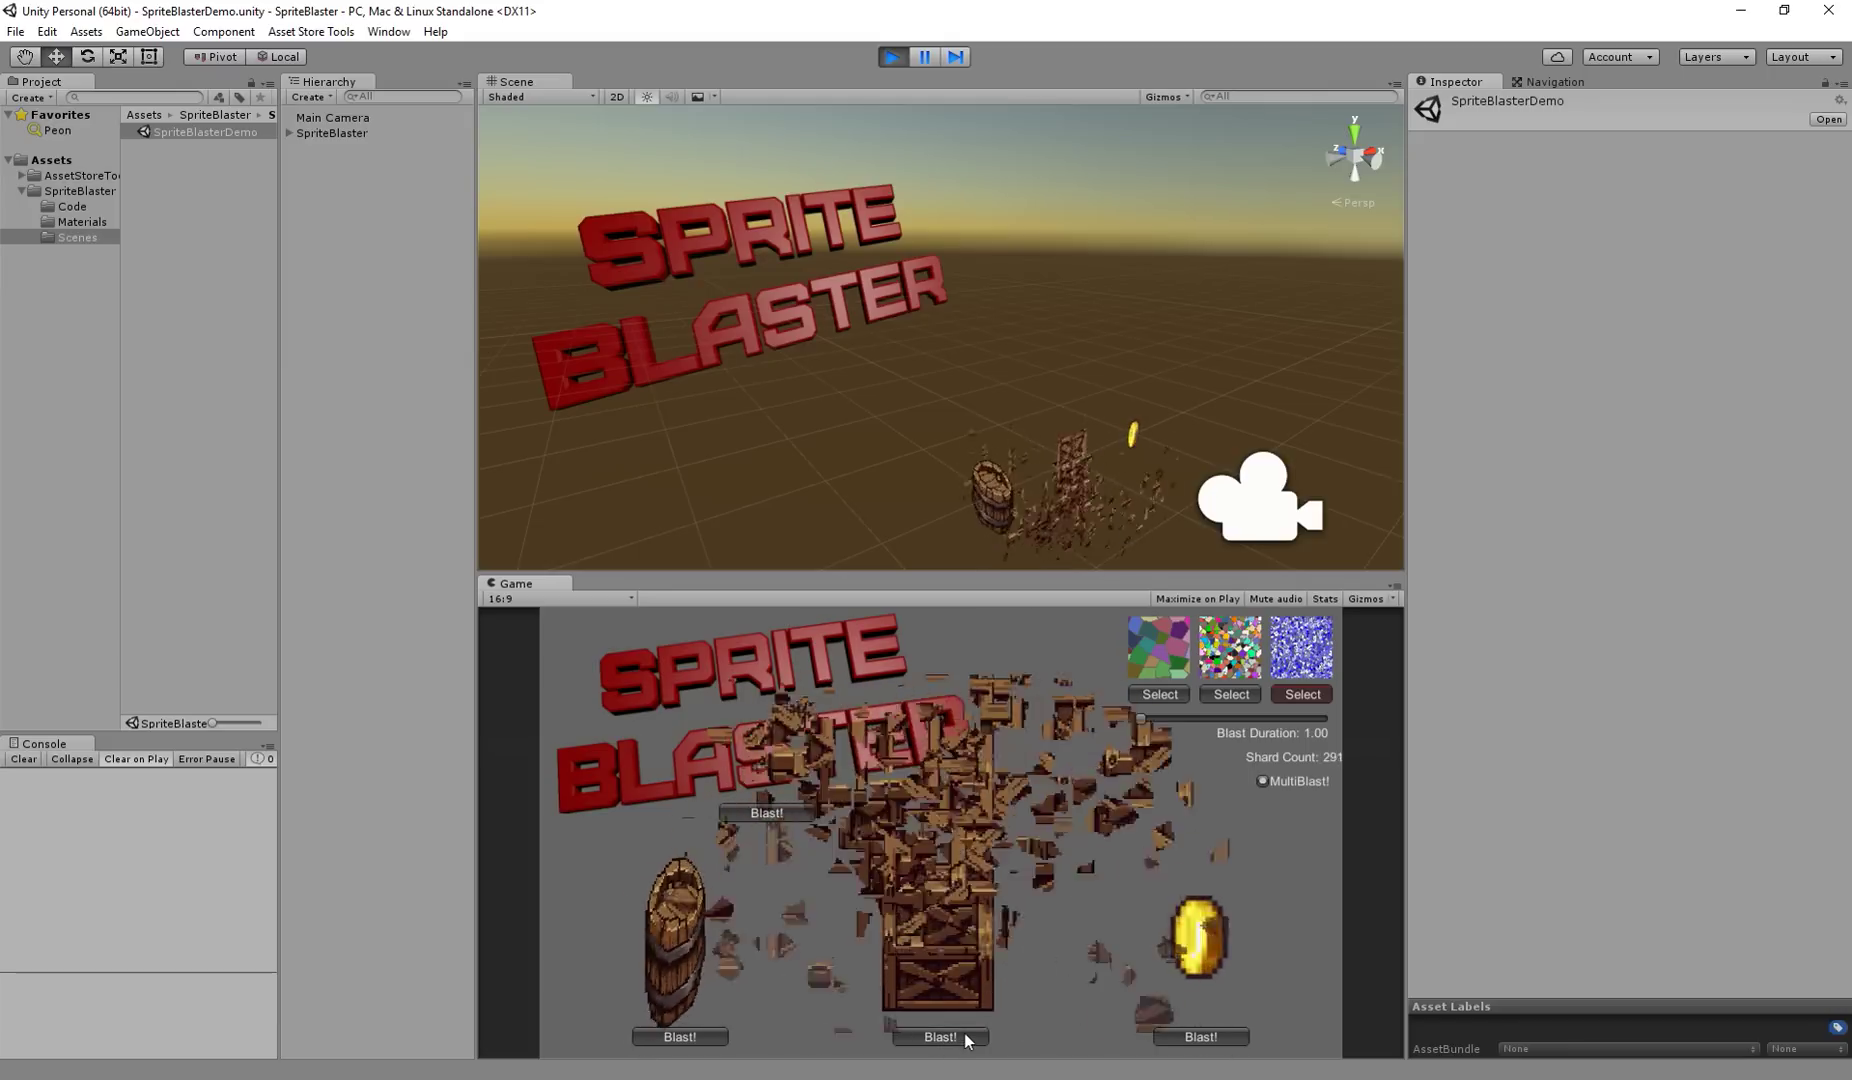
click(1188, 1036)
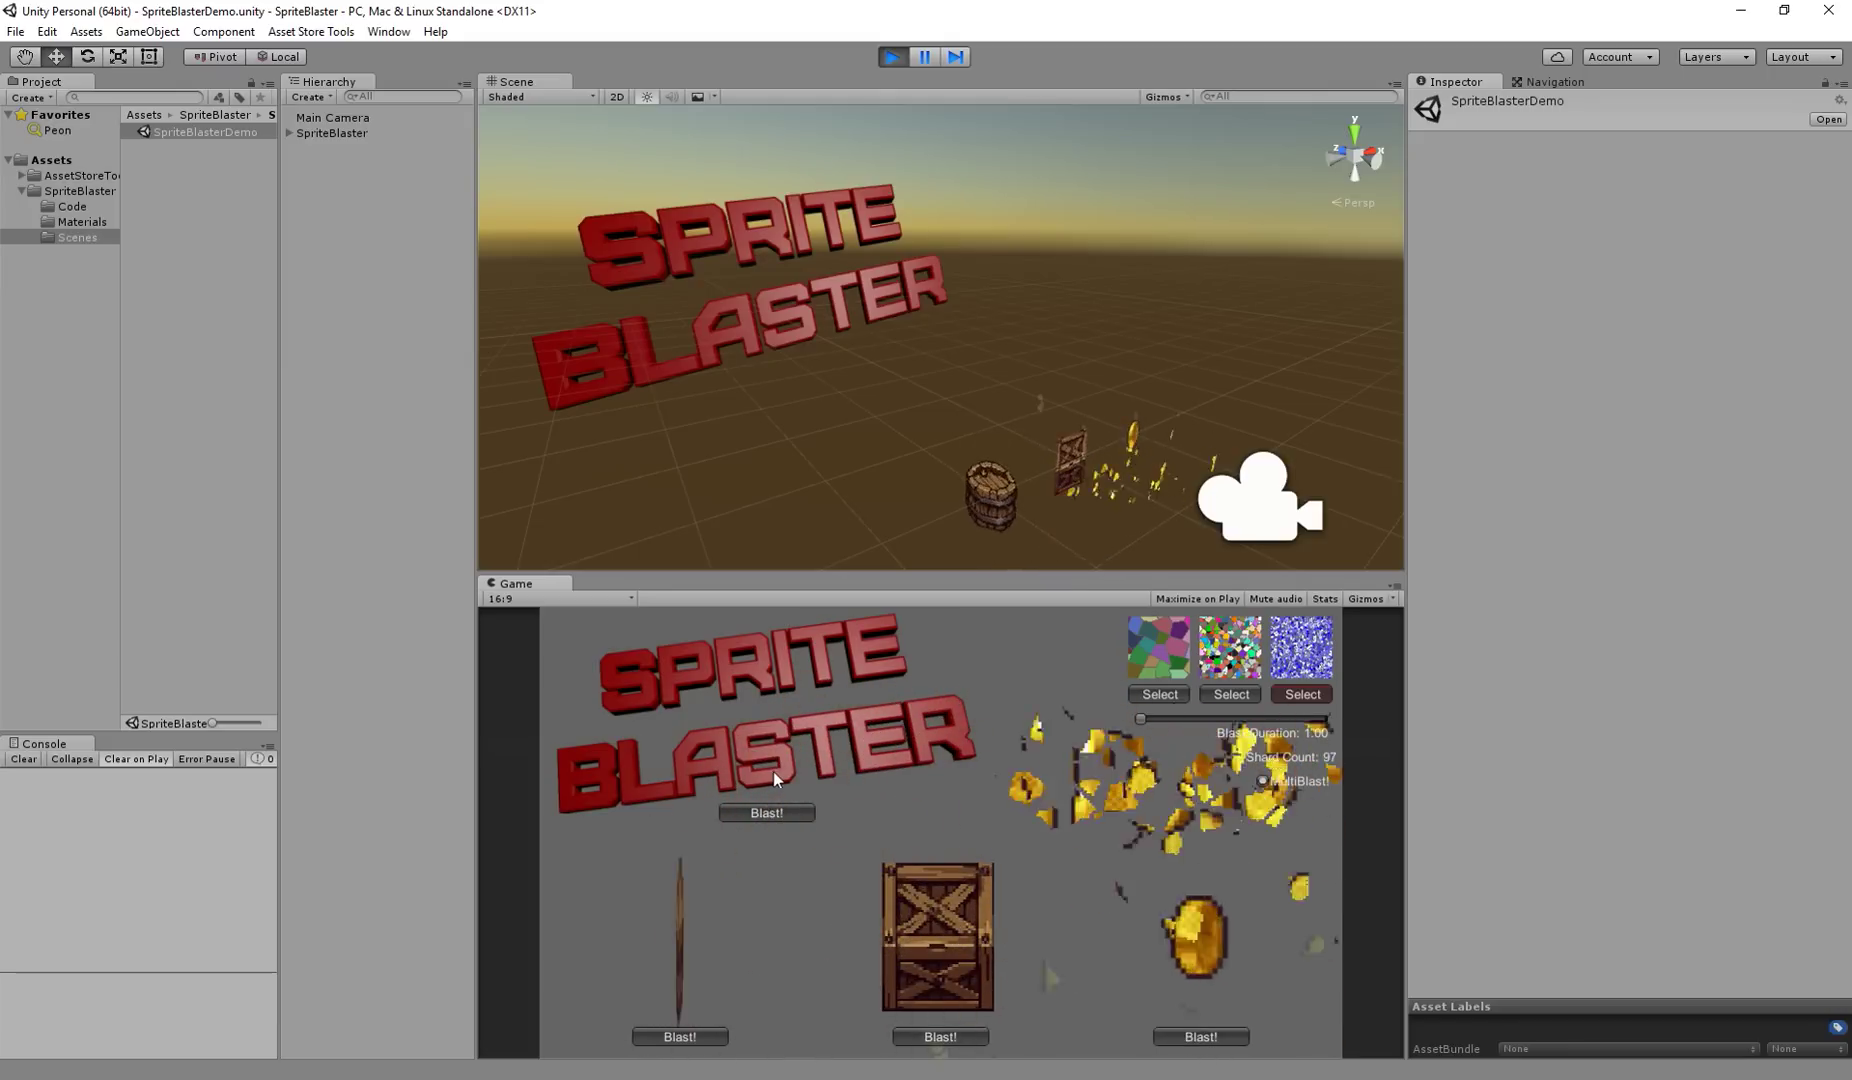
click(734, 809)
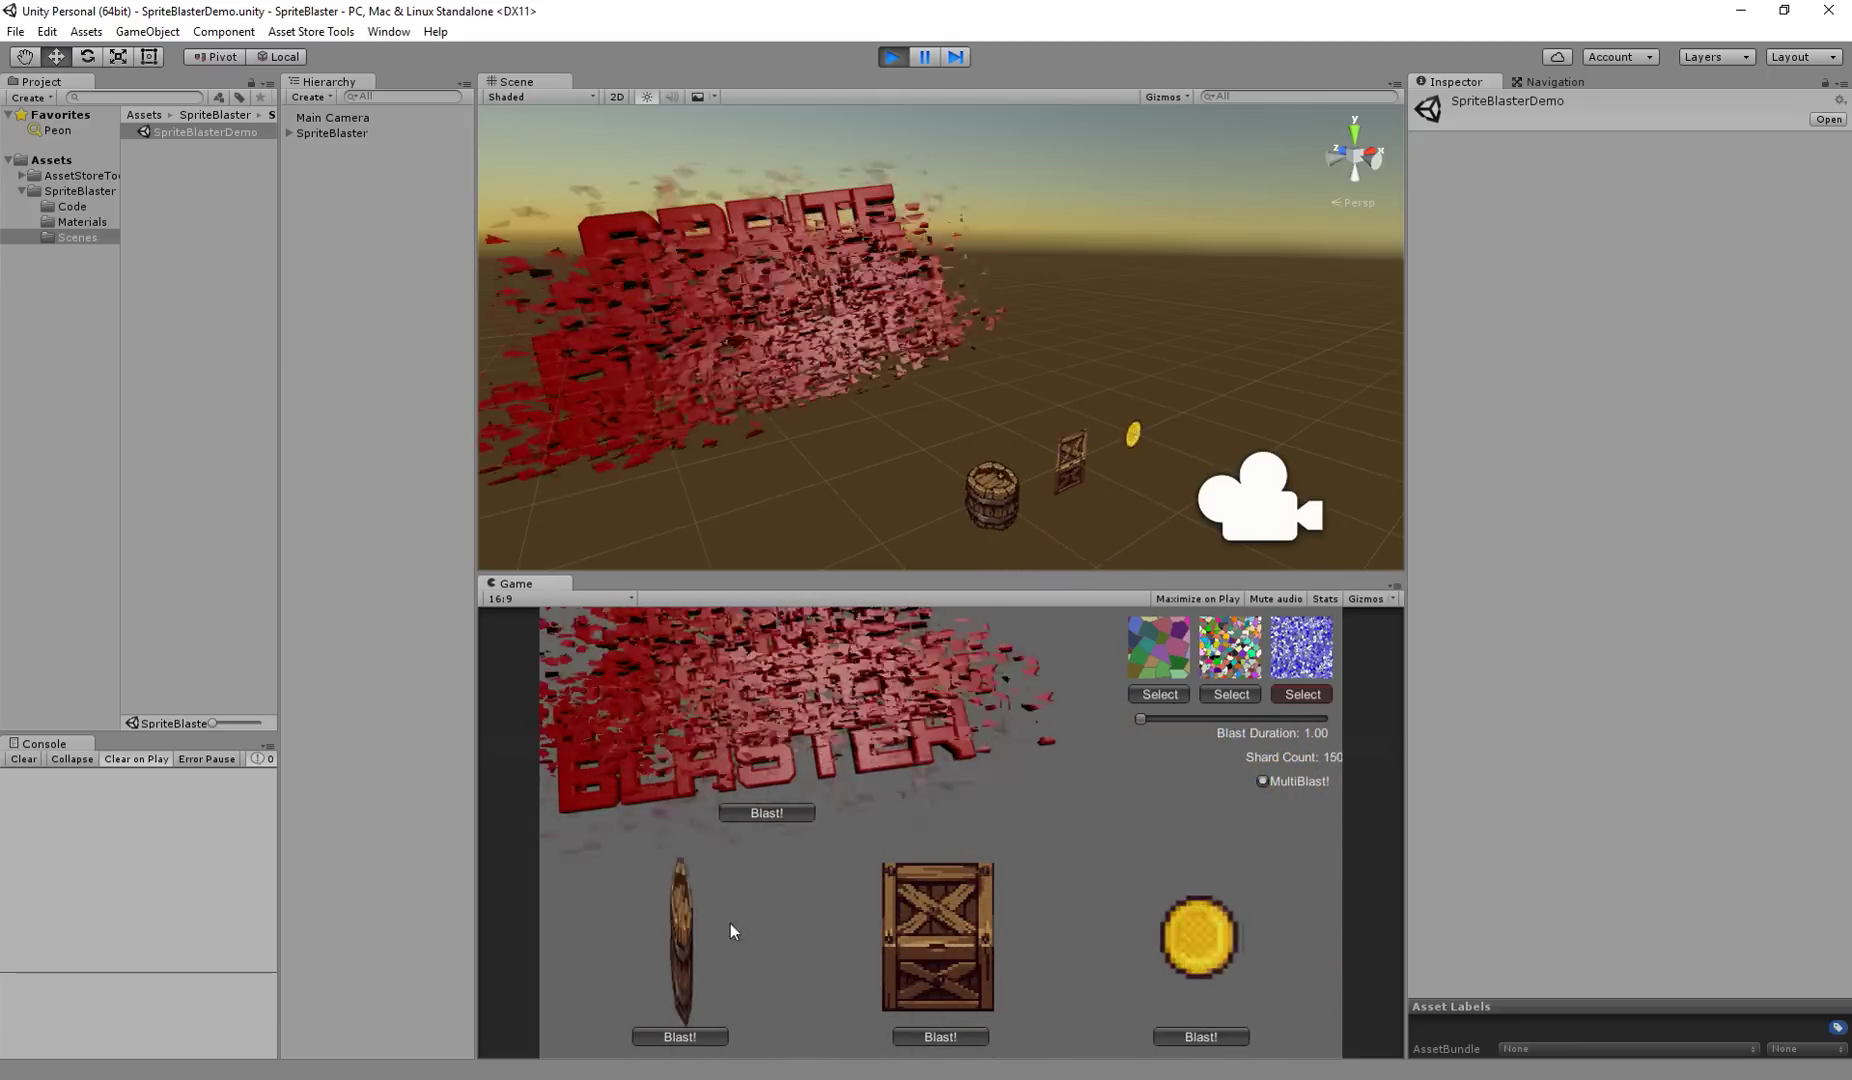
click(686, 1036)
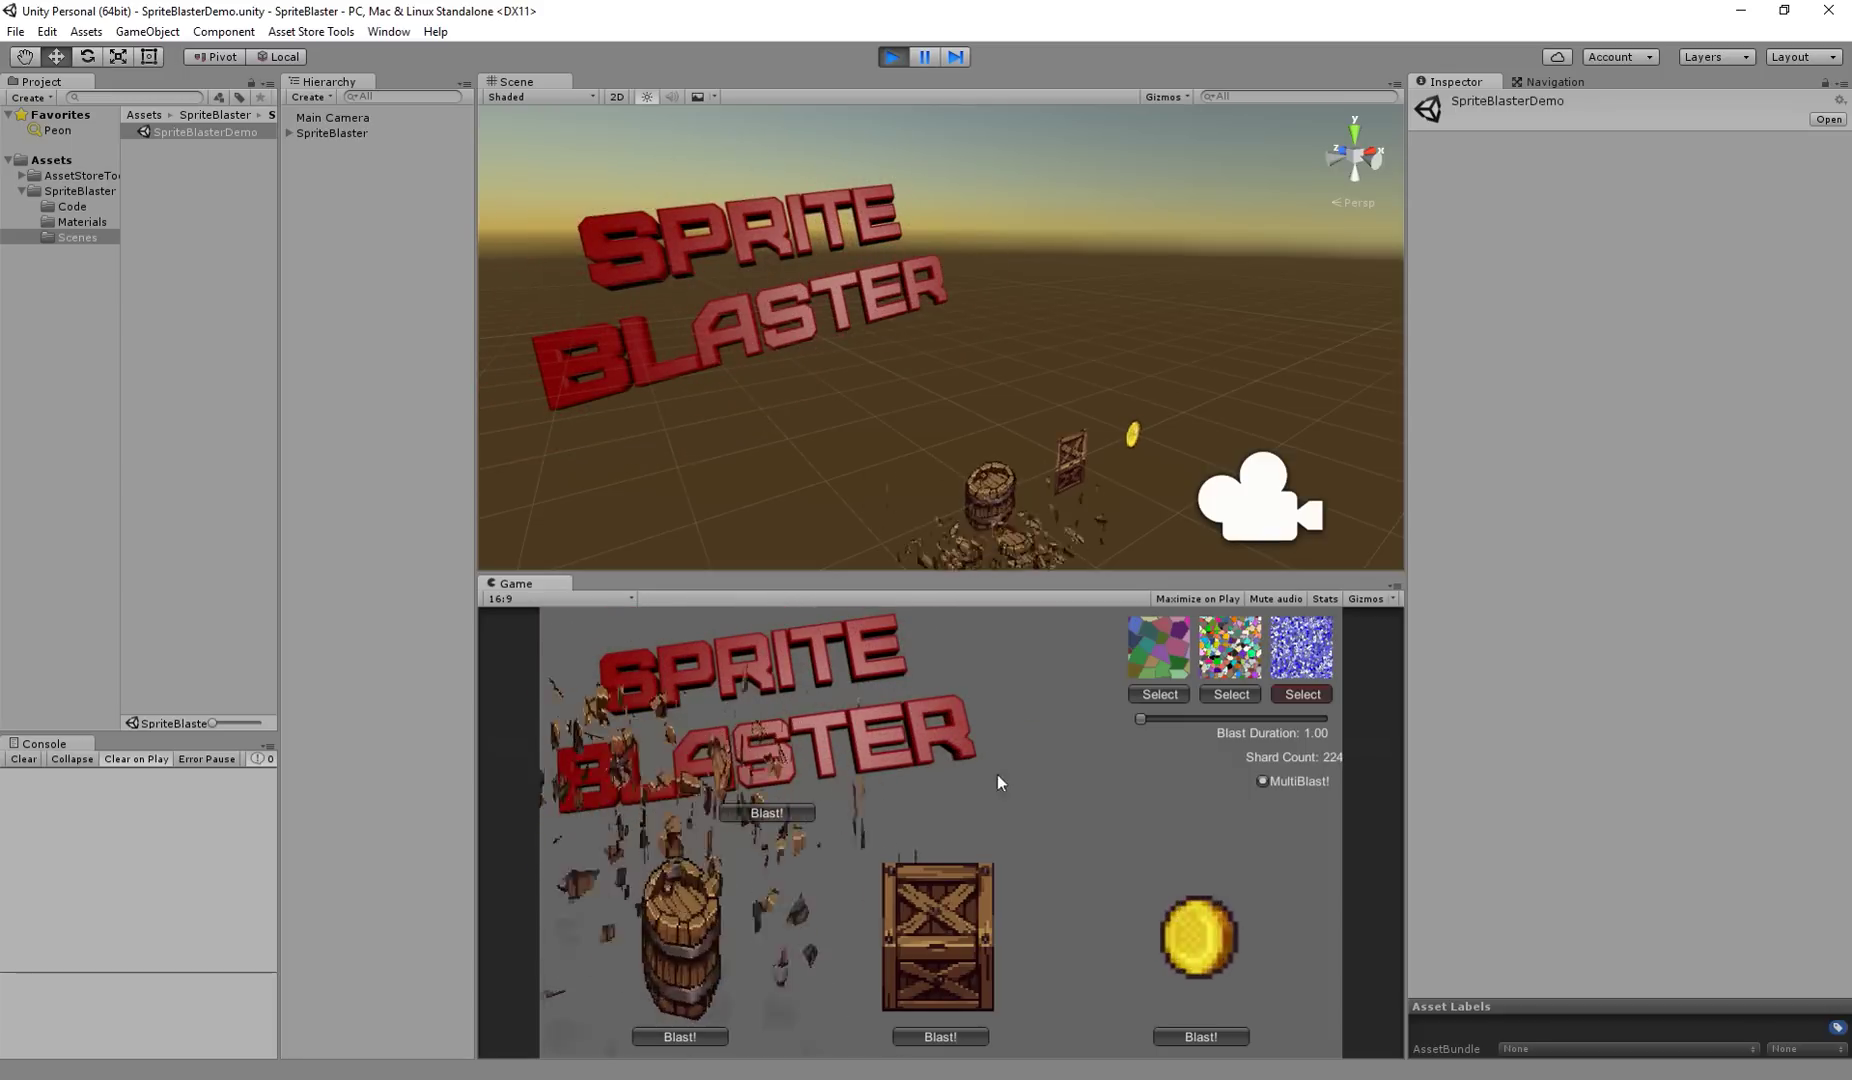
click(1263, 781)
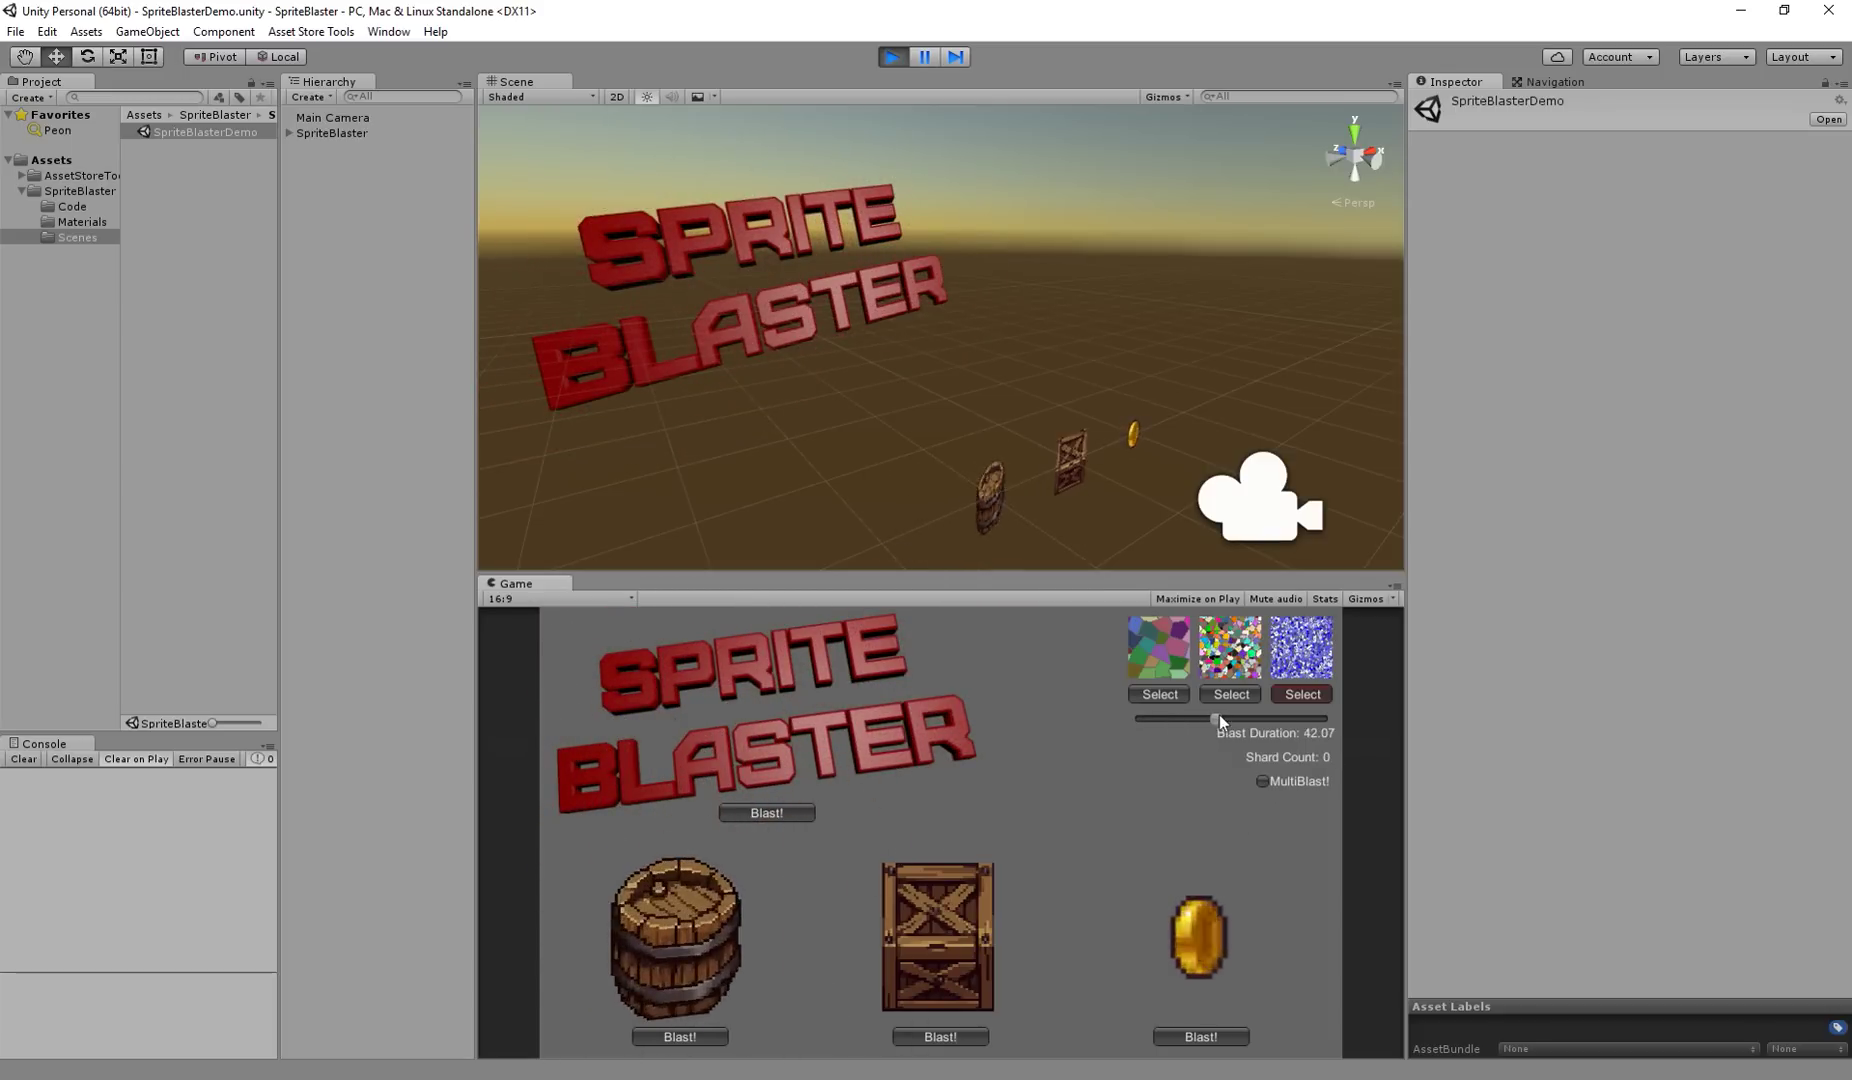
drag(1129, 711, 1341, 730)
click(952, 1029)
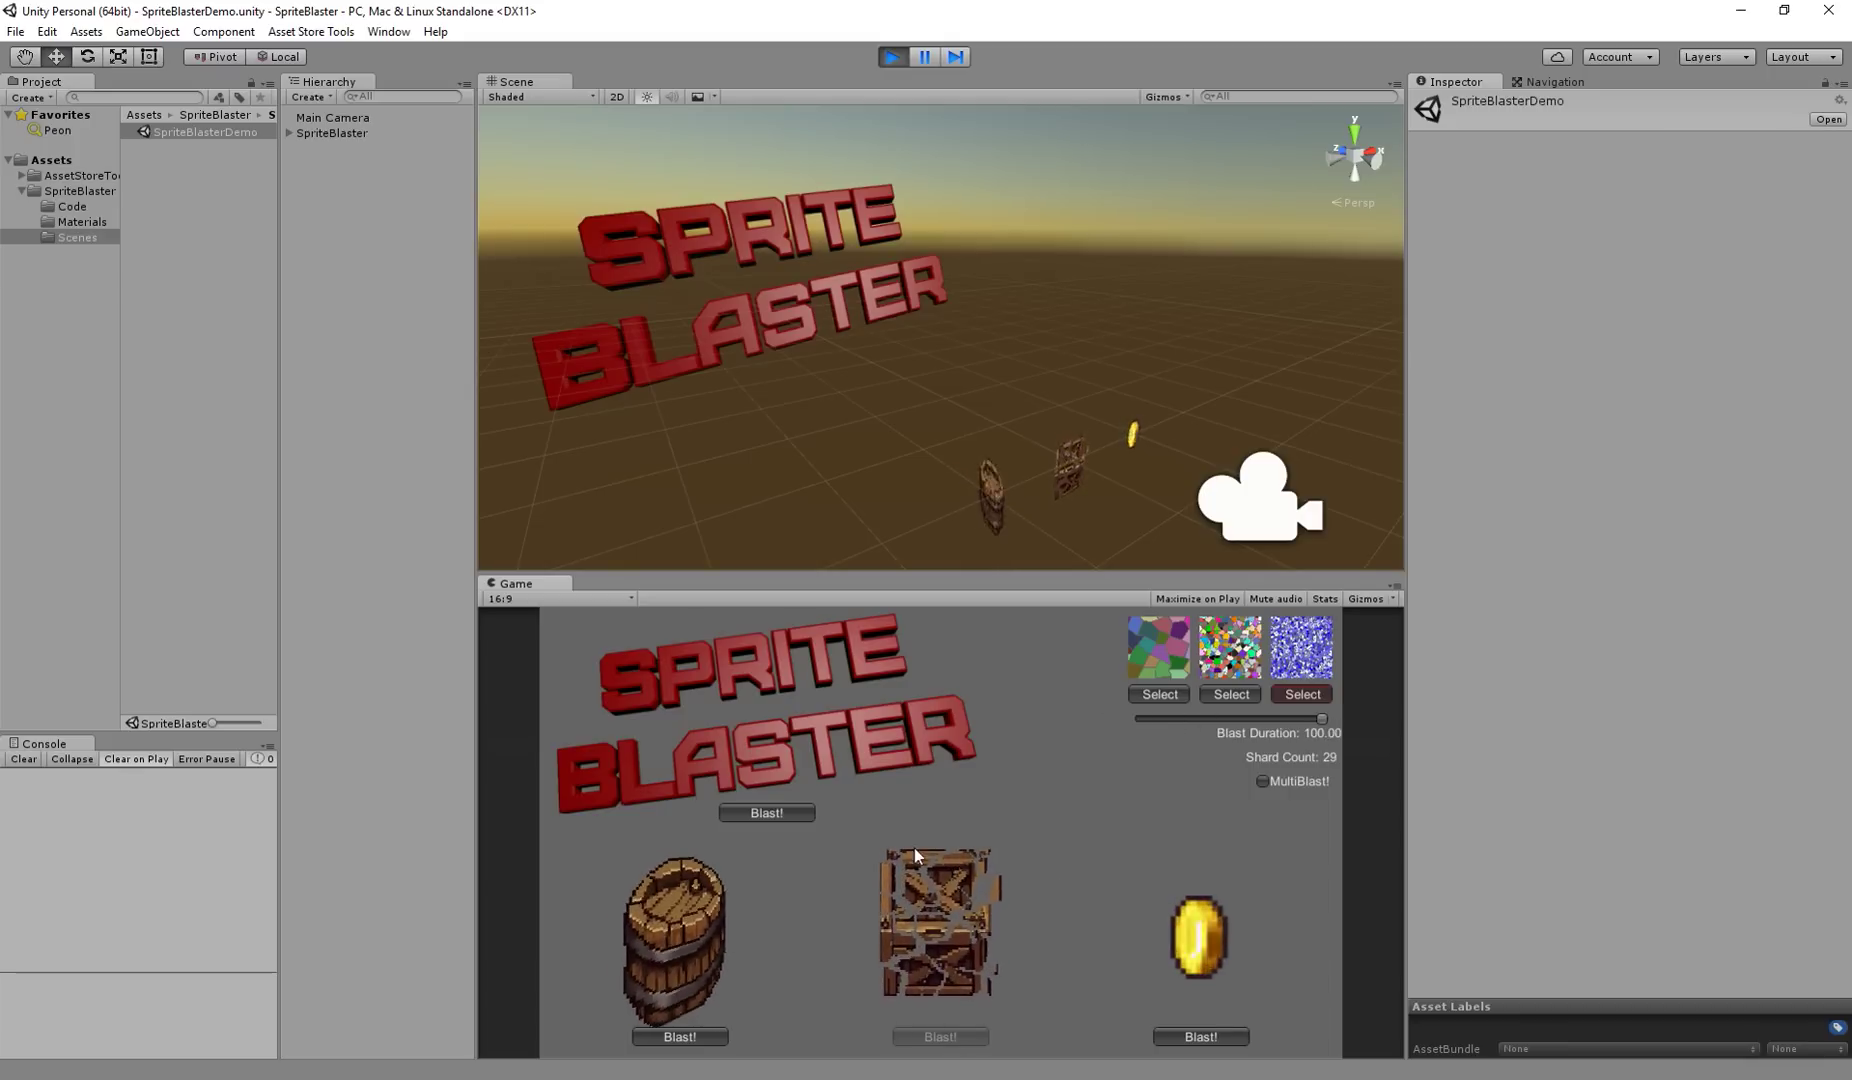
click(1195, 1036)
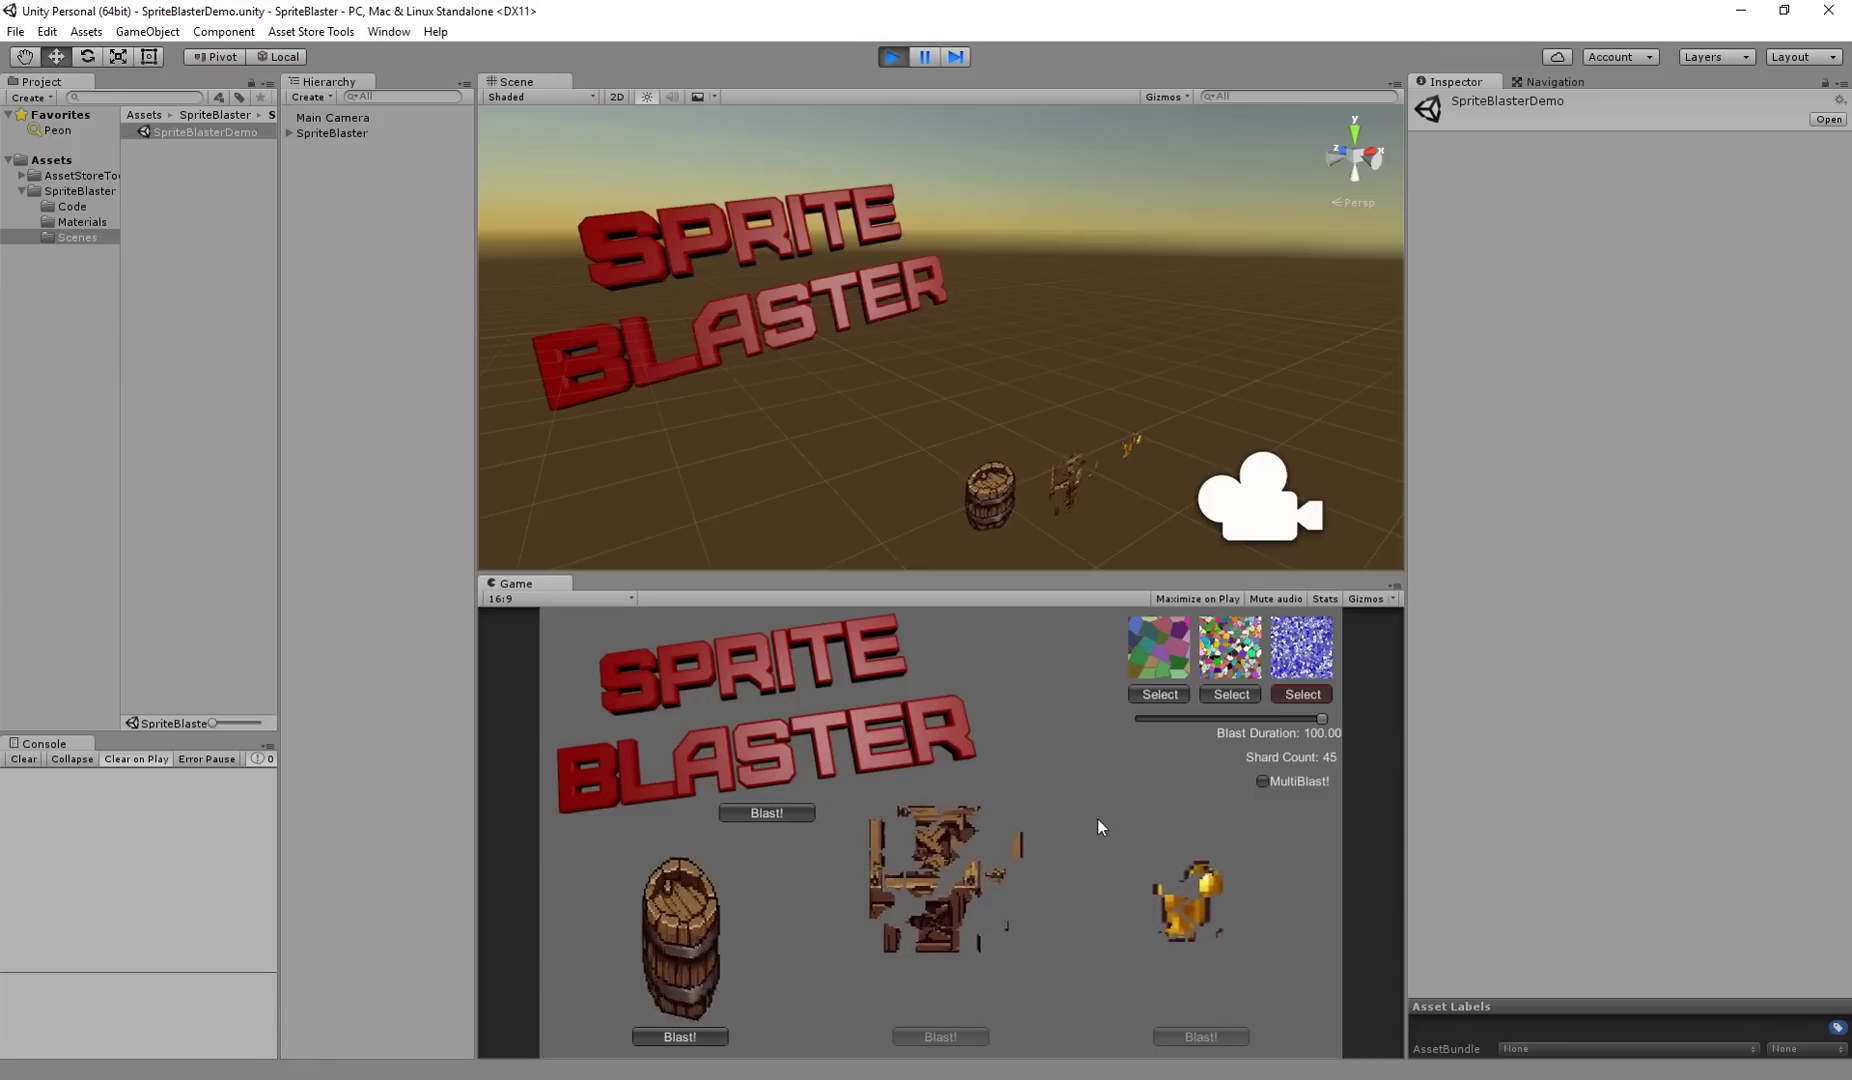
drag(1320, 720, 1019, 734)
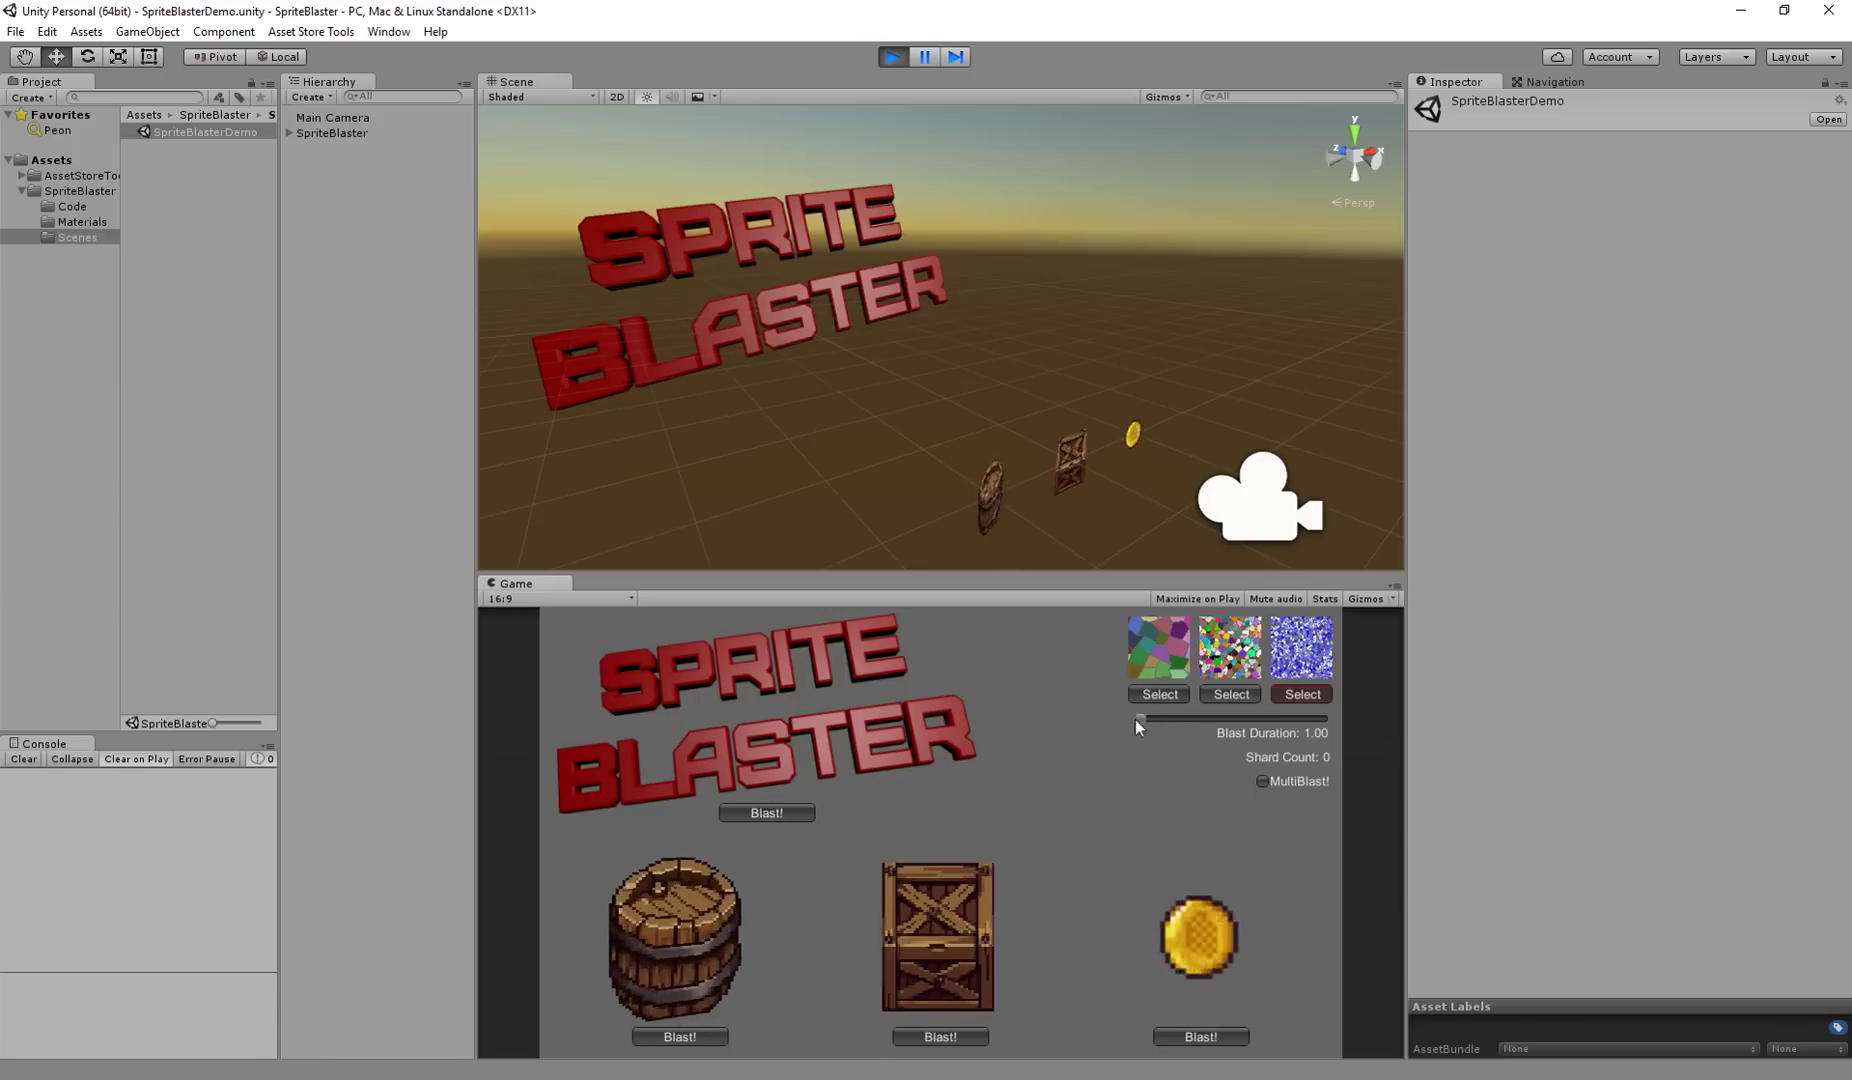
click(961, 1030)
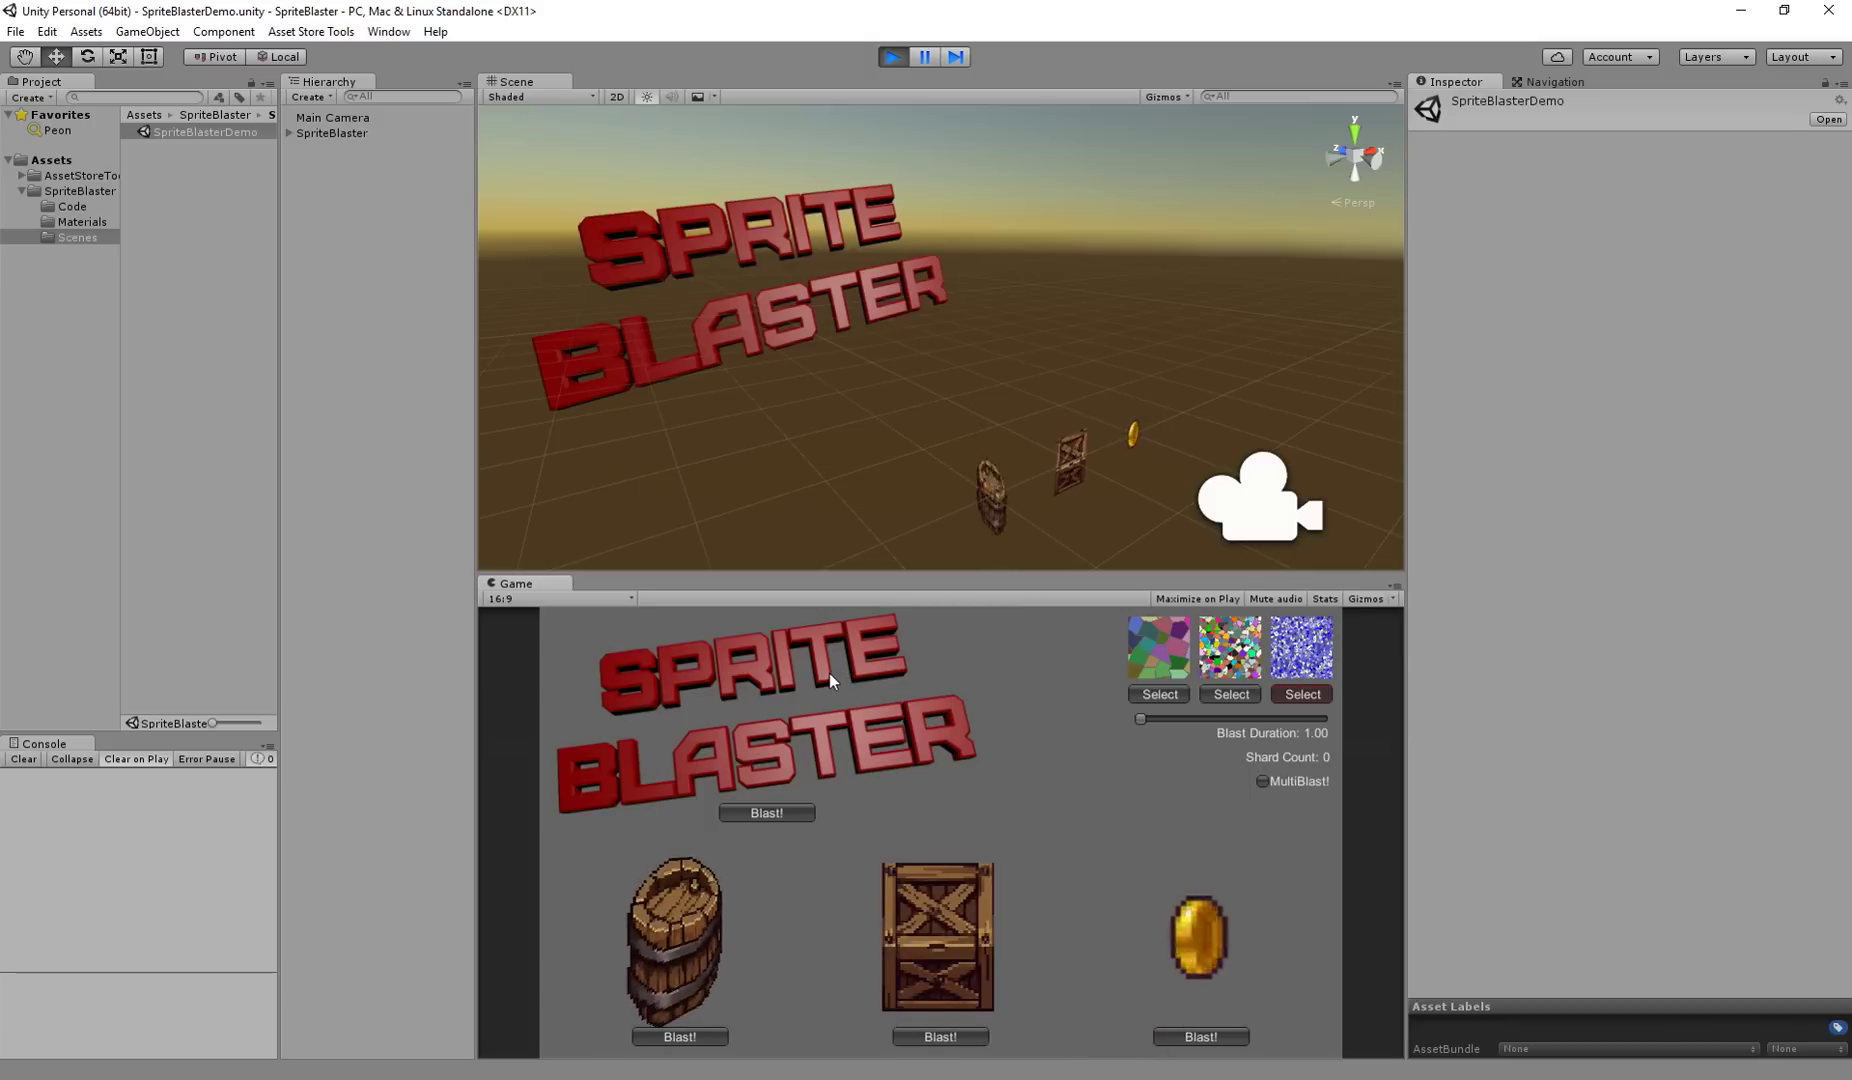
- Exit play mode and create a new untitled scene via File > New Scene
click(893, 57)
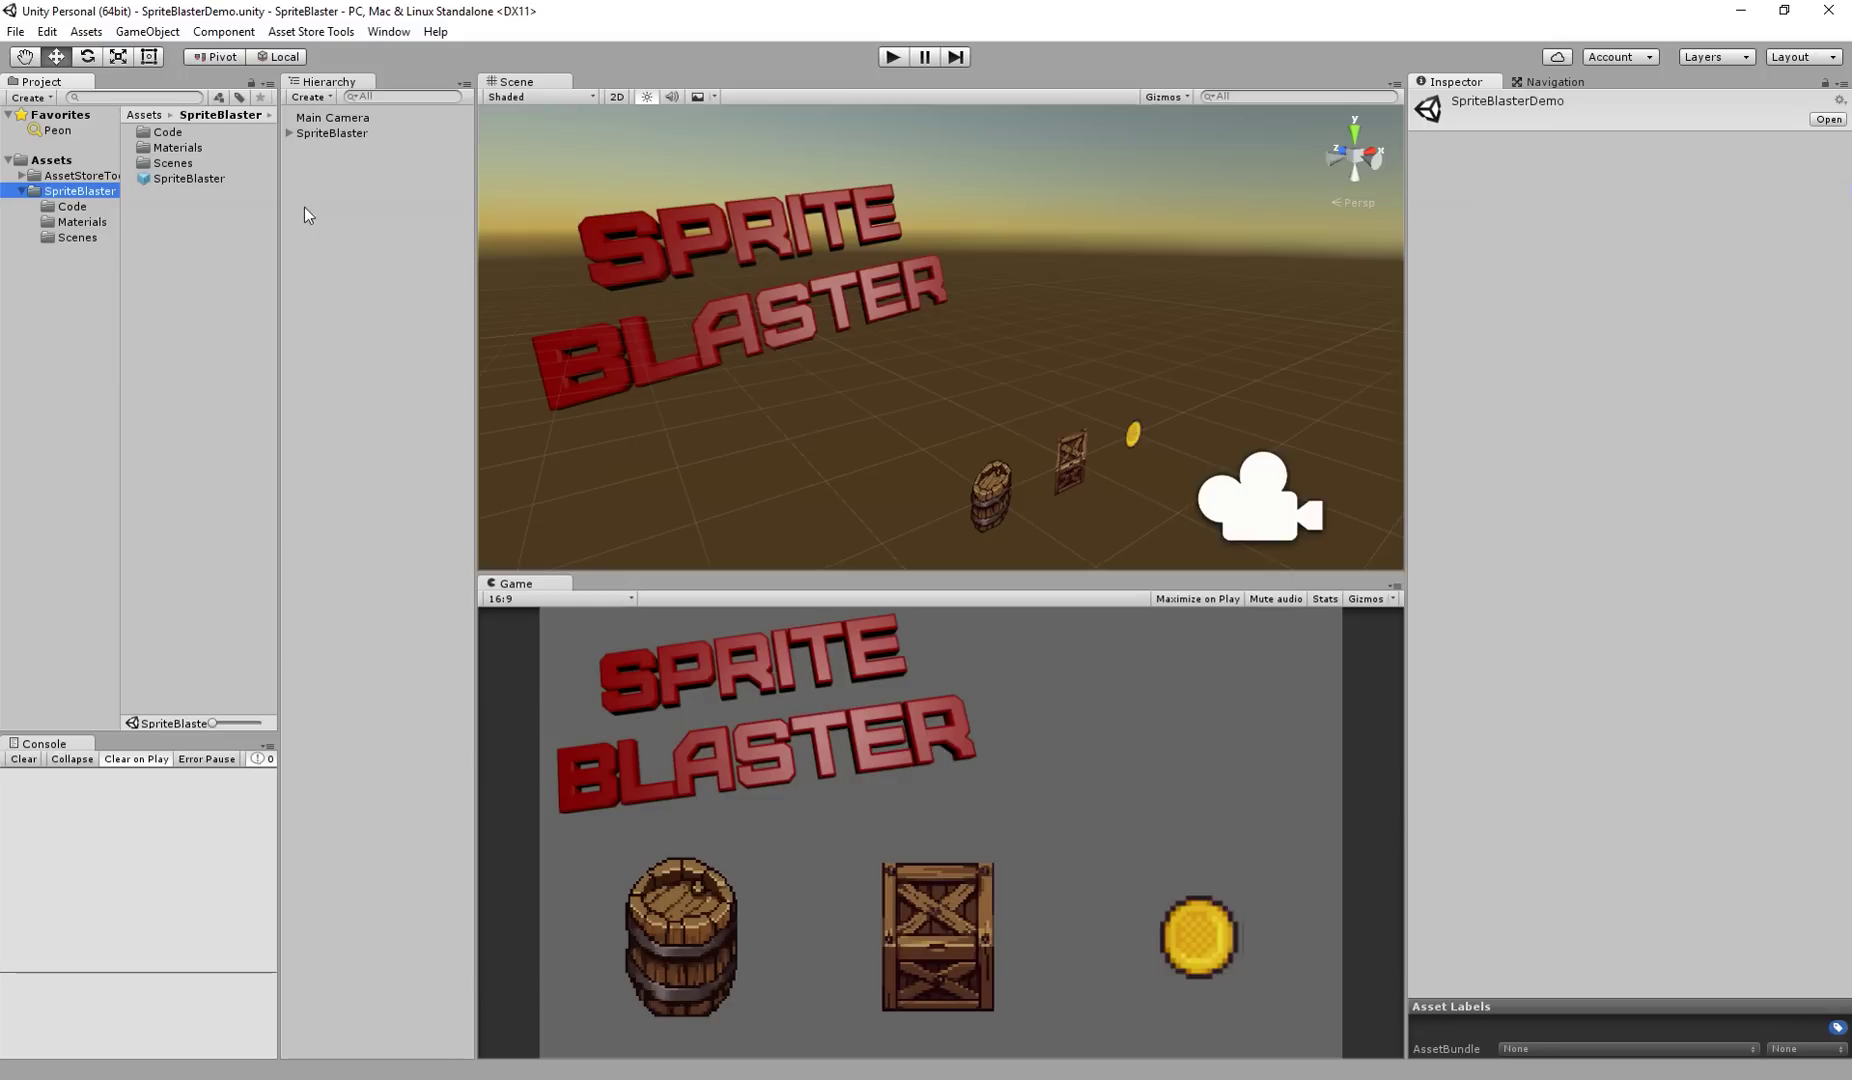
click(16, 31)
click(60, 54)
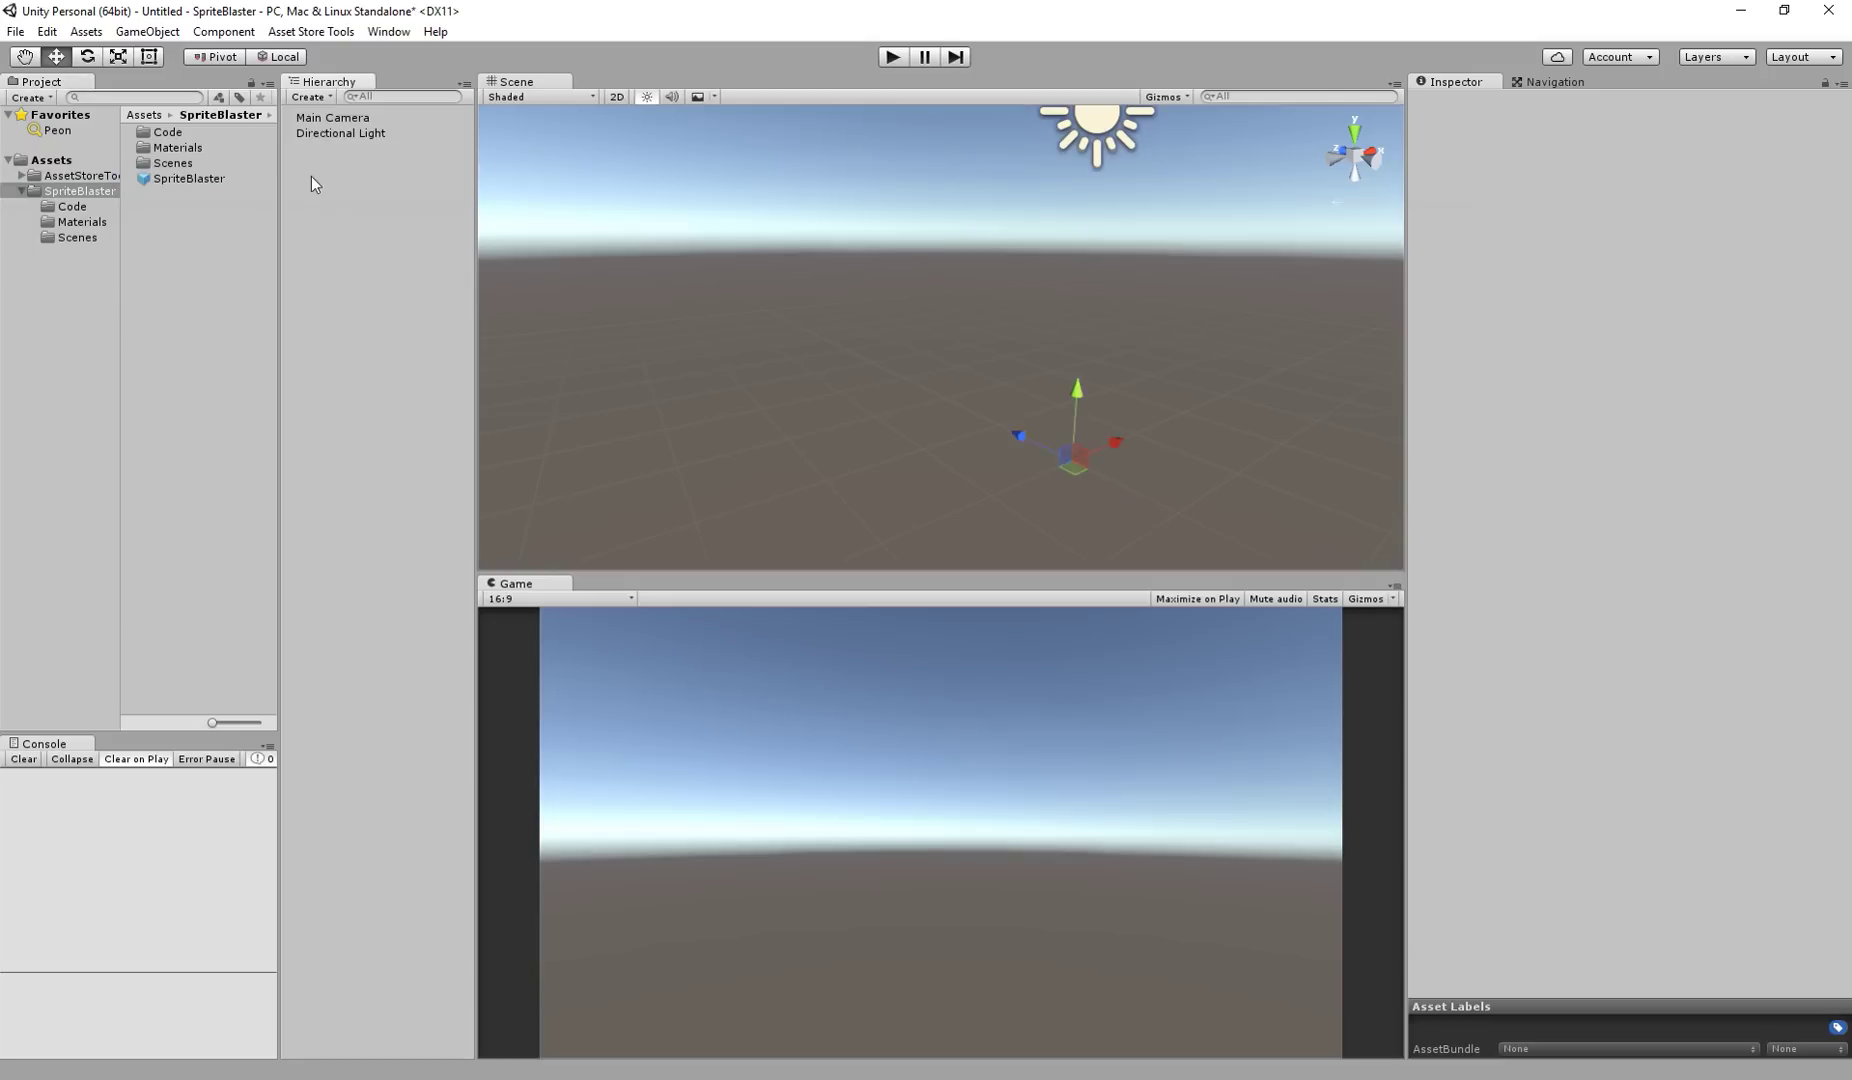
- Add the SpriteBlaster prefab to the new scene and open its Gradient Editor
drag(311, 184, 313, 199)
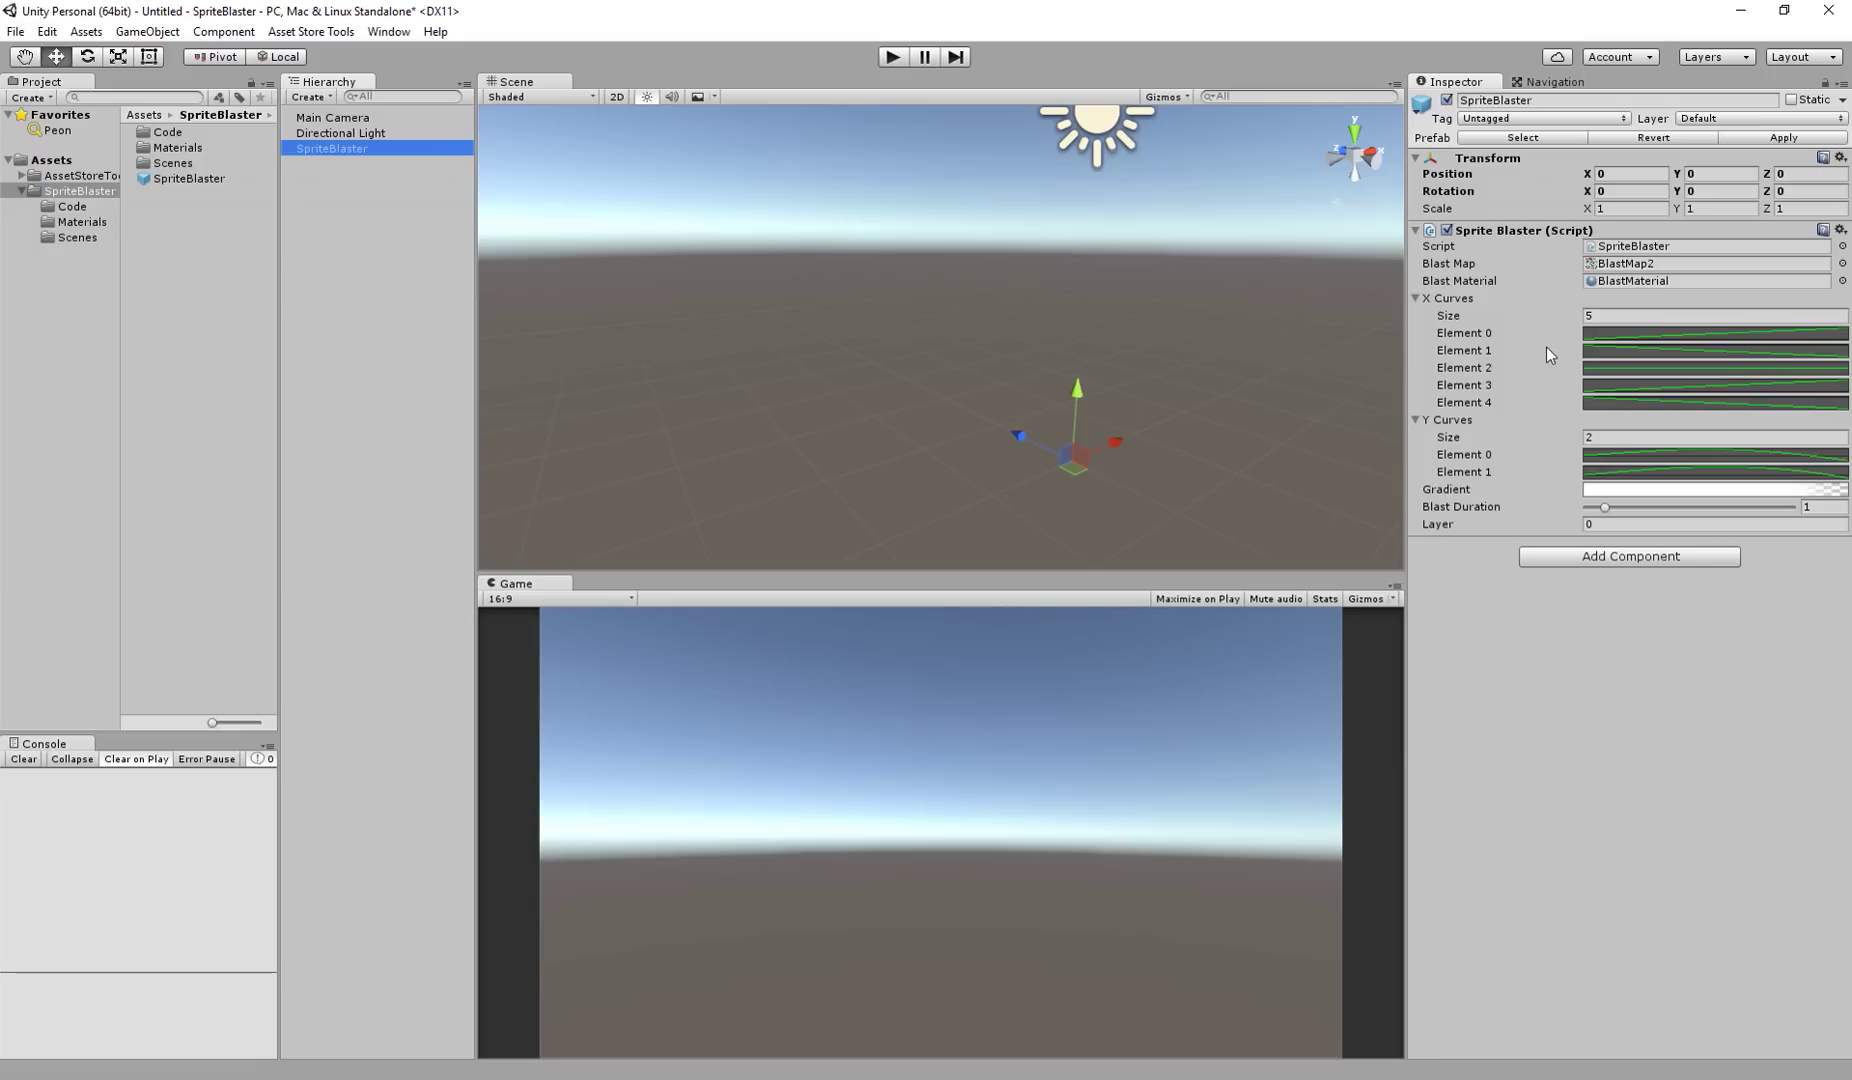
click(1660, 489)
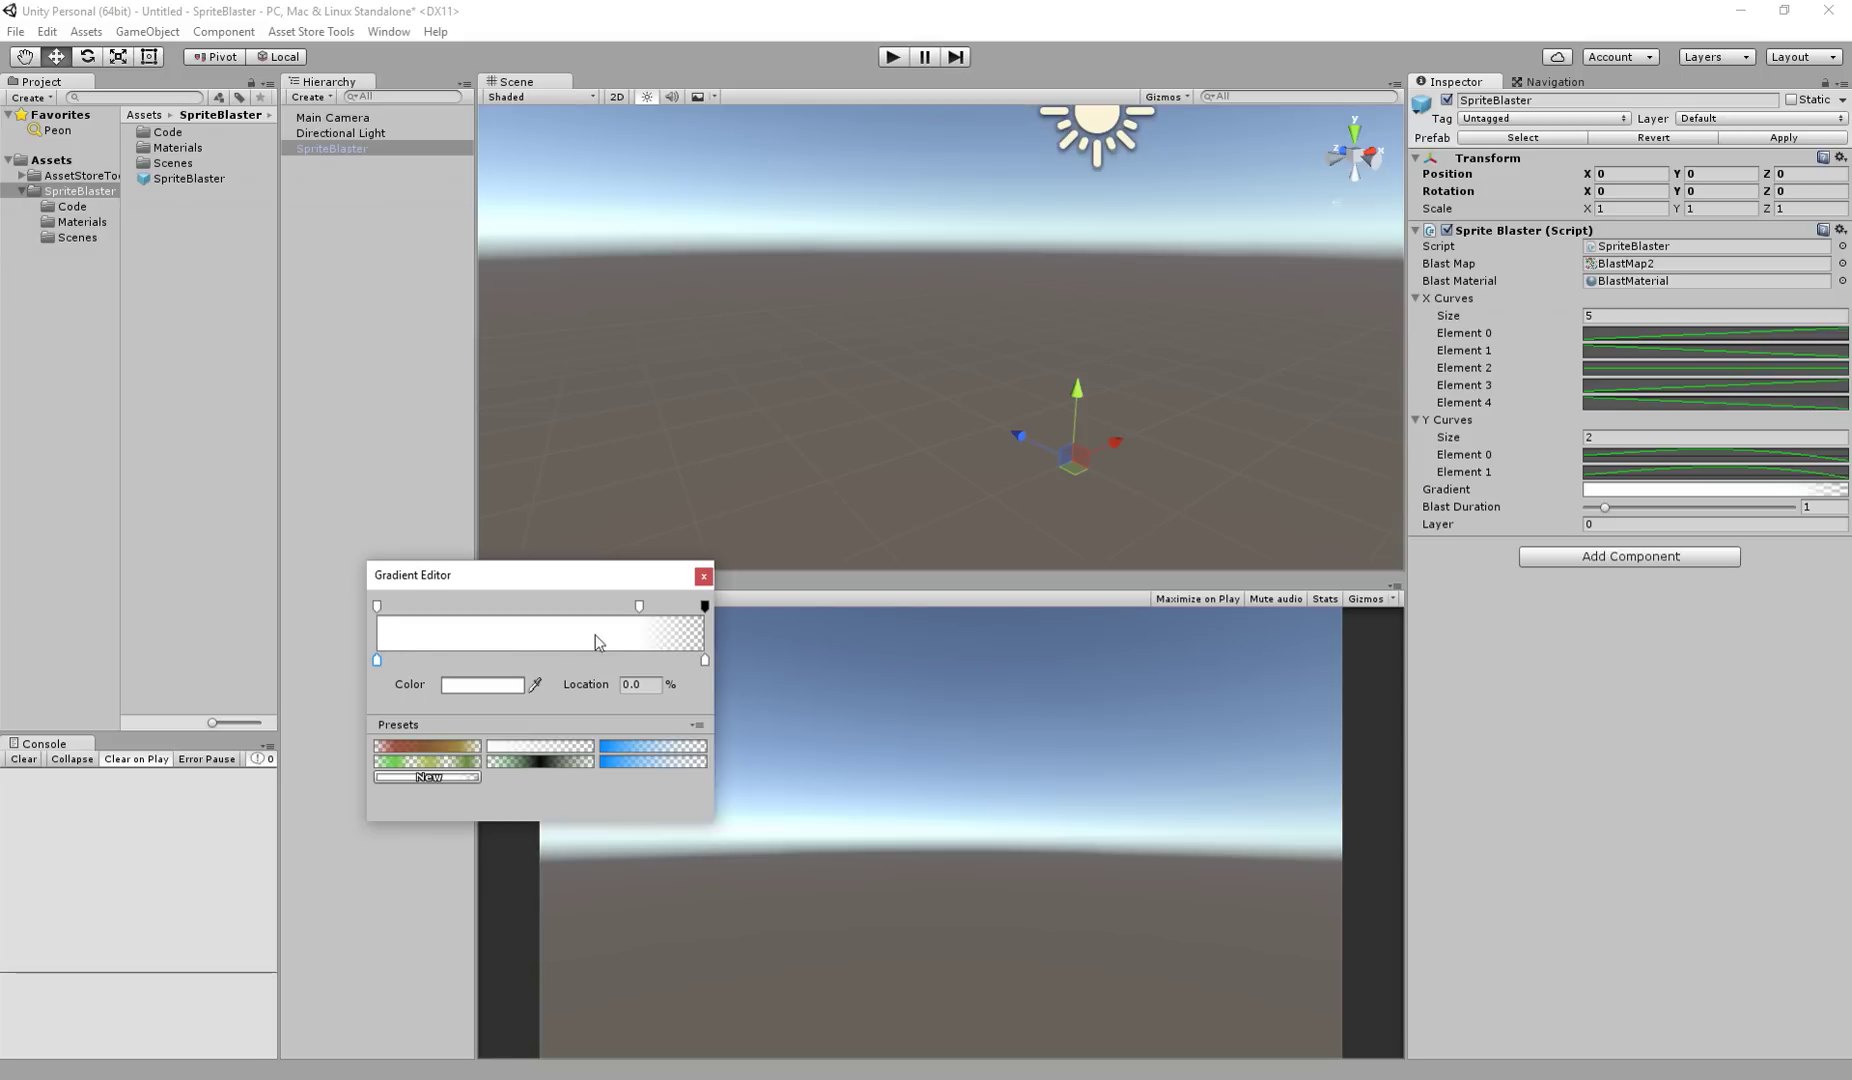
- Close the Gradient Editor, returning to SpriteBlaster's settings
click(706, 579)
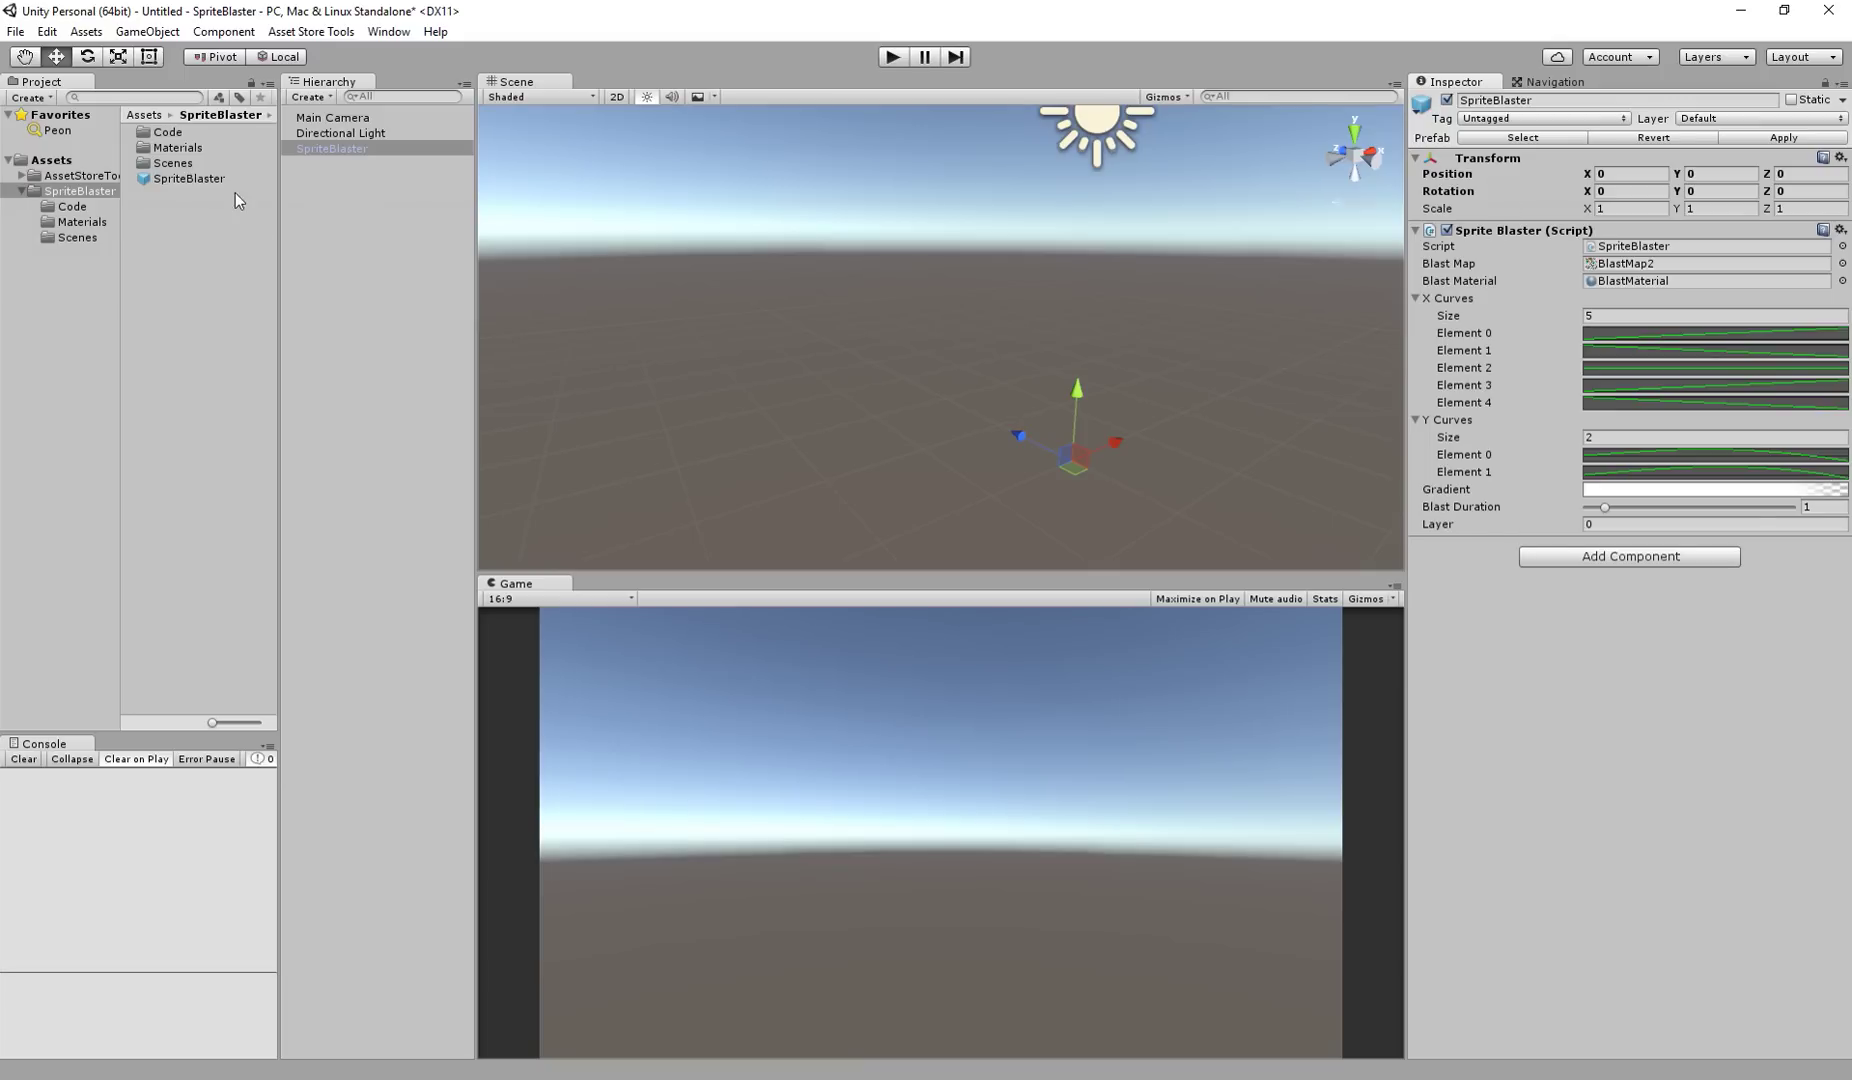
- Create an empty GameObject at the scene root below SpriteBlaster and select it
right_click(313, 183)
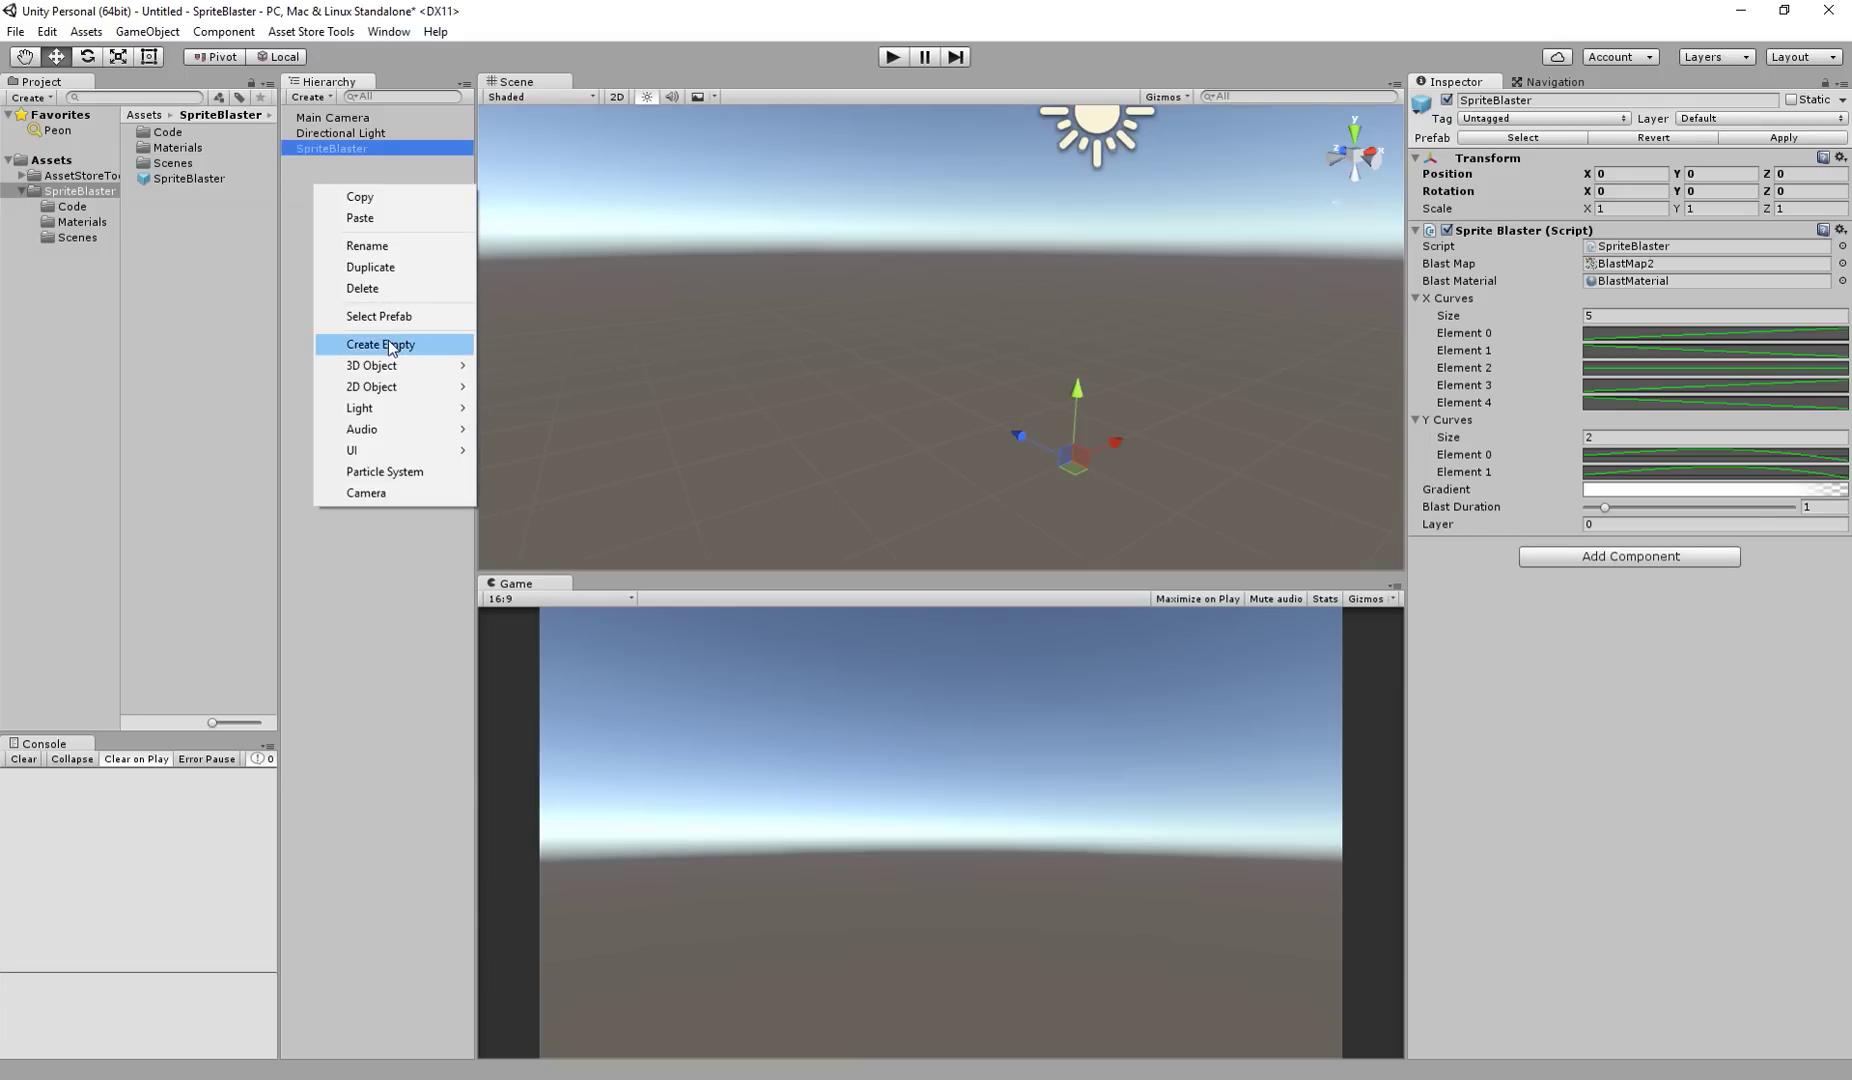
click(390, 346)
mouse_move(336, 166)
mouse_down()
mouse_move(289, 172)
mouse_move(310, 156)
mouse_move(345, 192)
mouse_move(307, 172)
mouse_up()
click(314, 198)
click(327, 165)
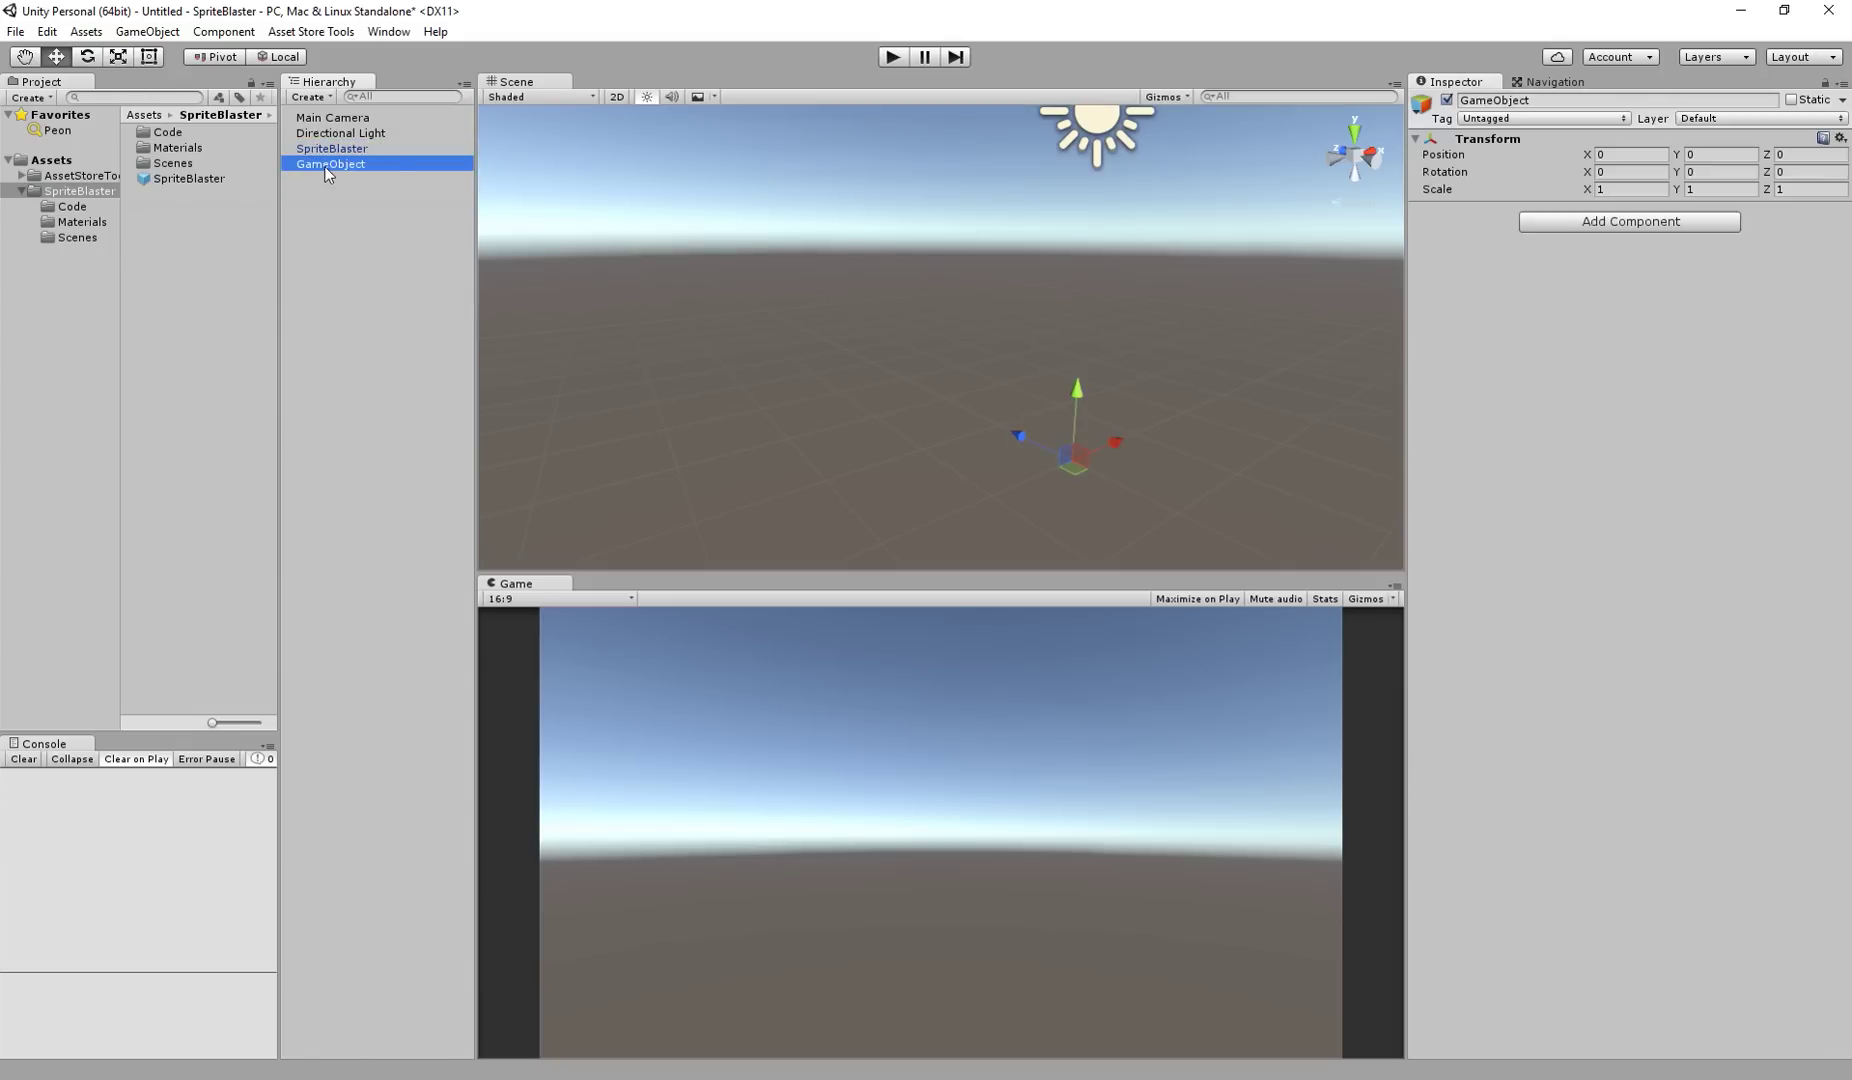
- Add a Sprite Renderer component to the GameObject and show the Materials folder
click(1552, 224)
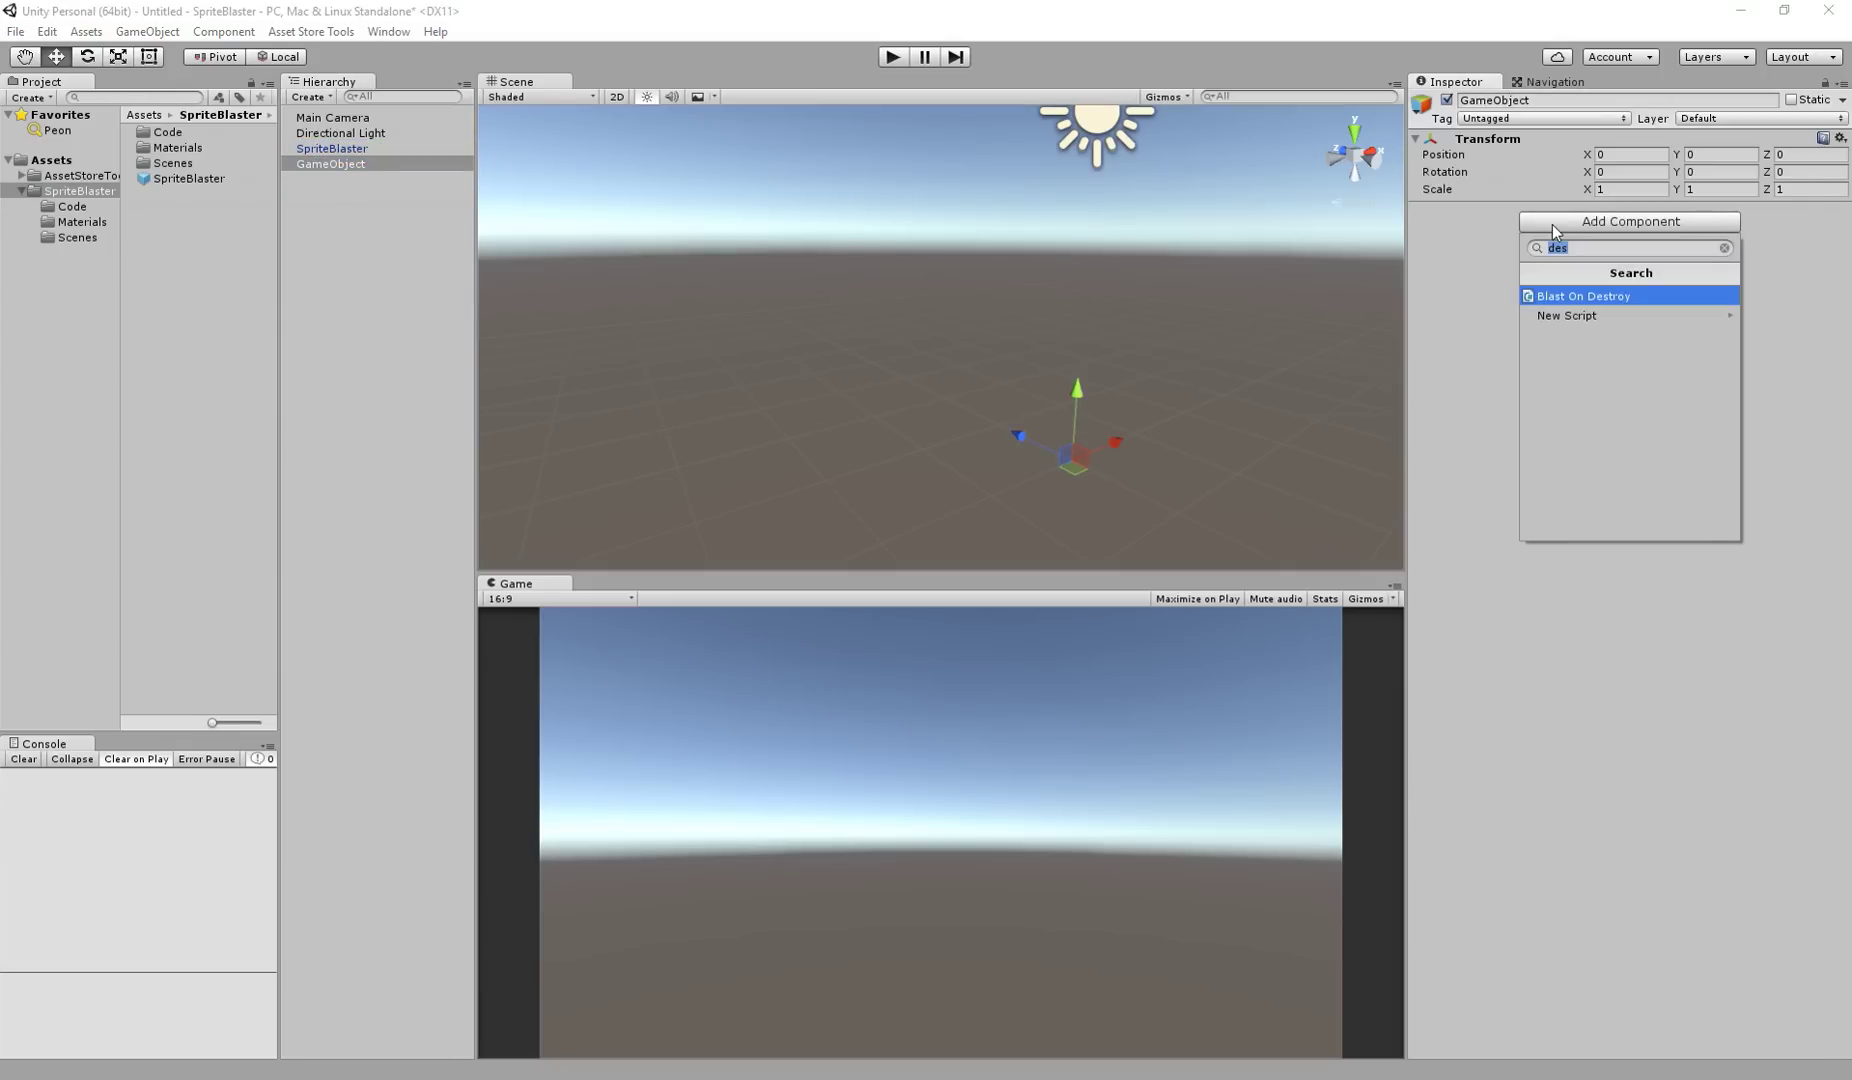
text(spri)
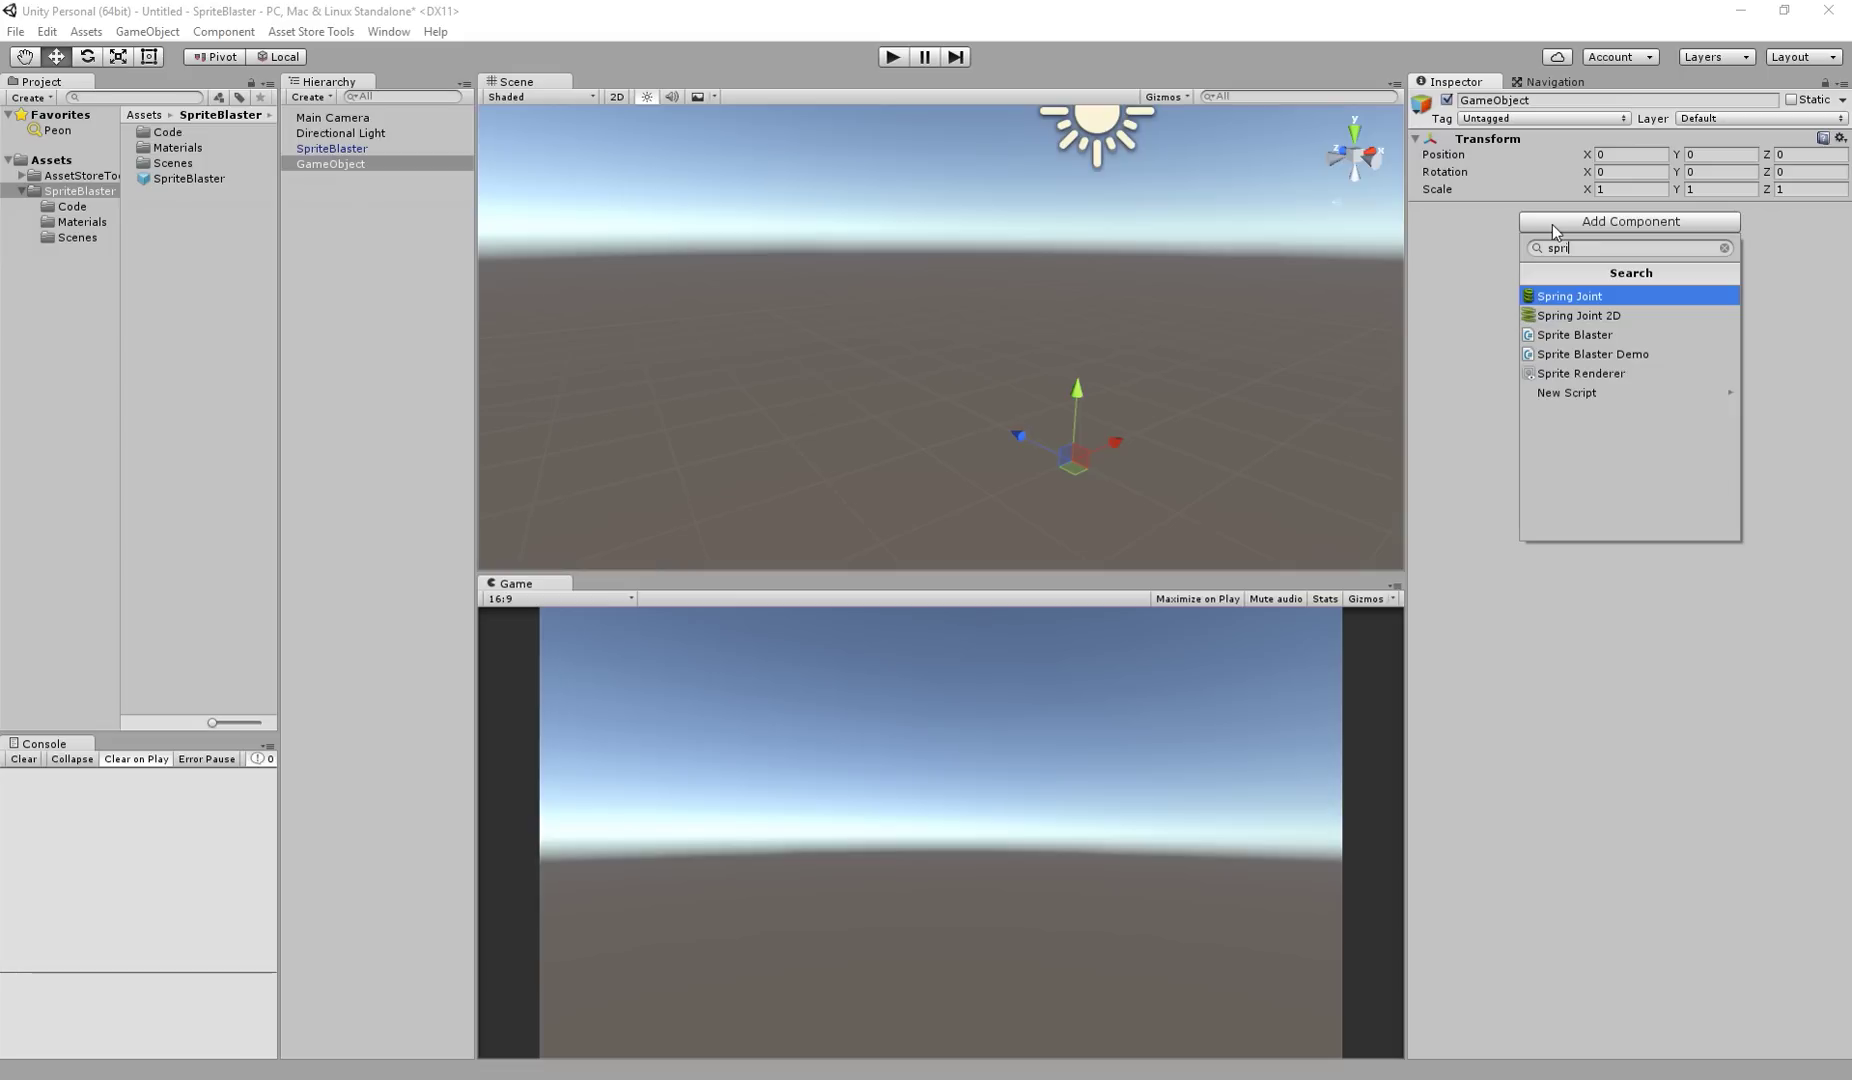
key(Down)
key(Down)
key(Down)
key(Down)
key(Return)
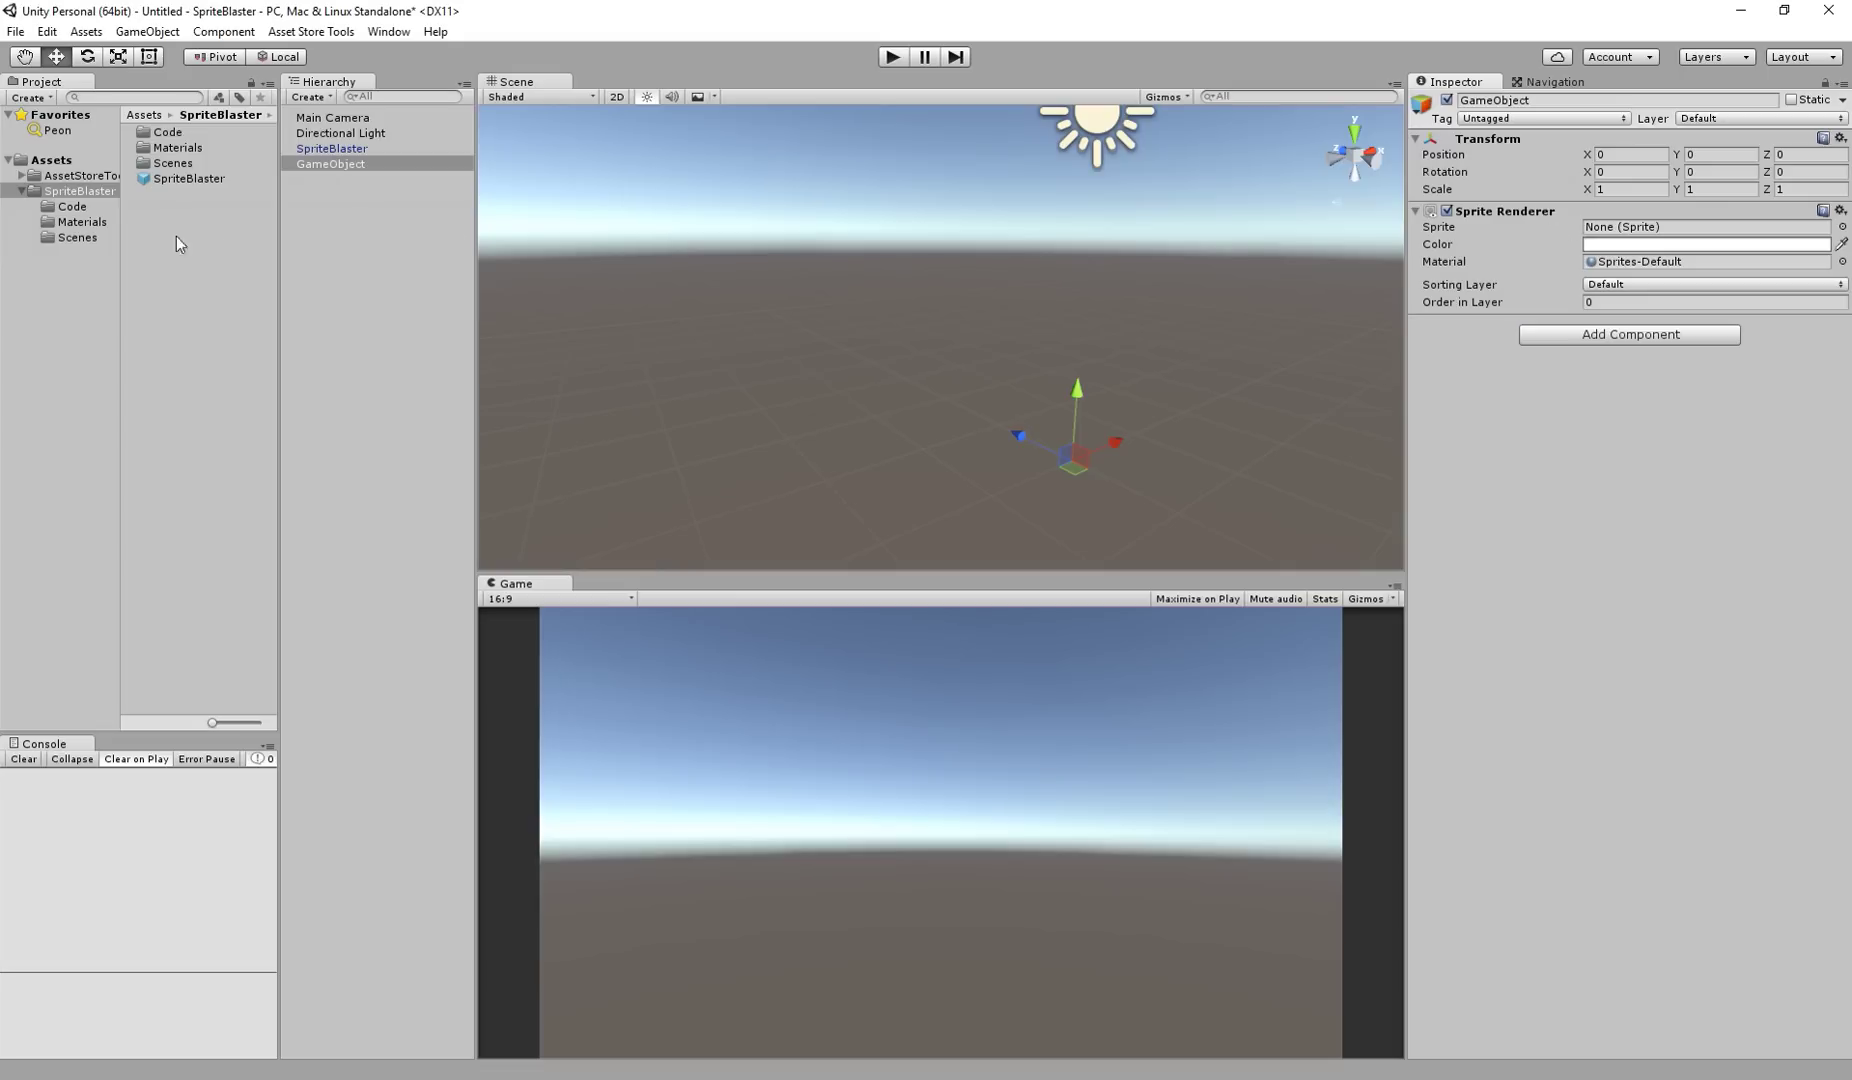
click(72, 223)
- Assign Sprite1 as the sprite and move the barrel toward the camera to Y 1.02, Z -7.22
drag(172, 229, 1650, 232)
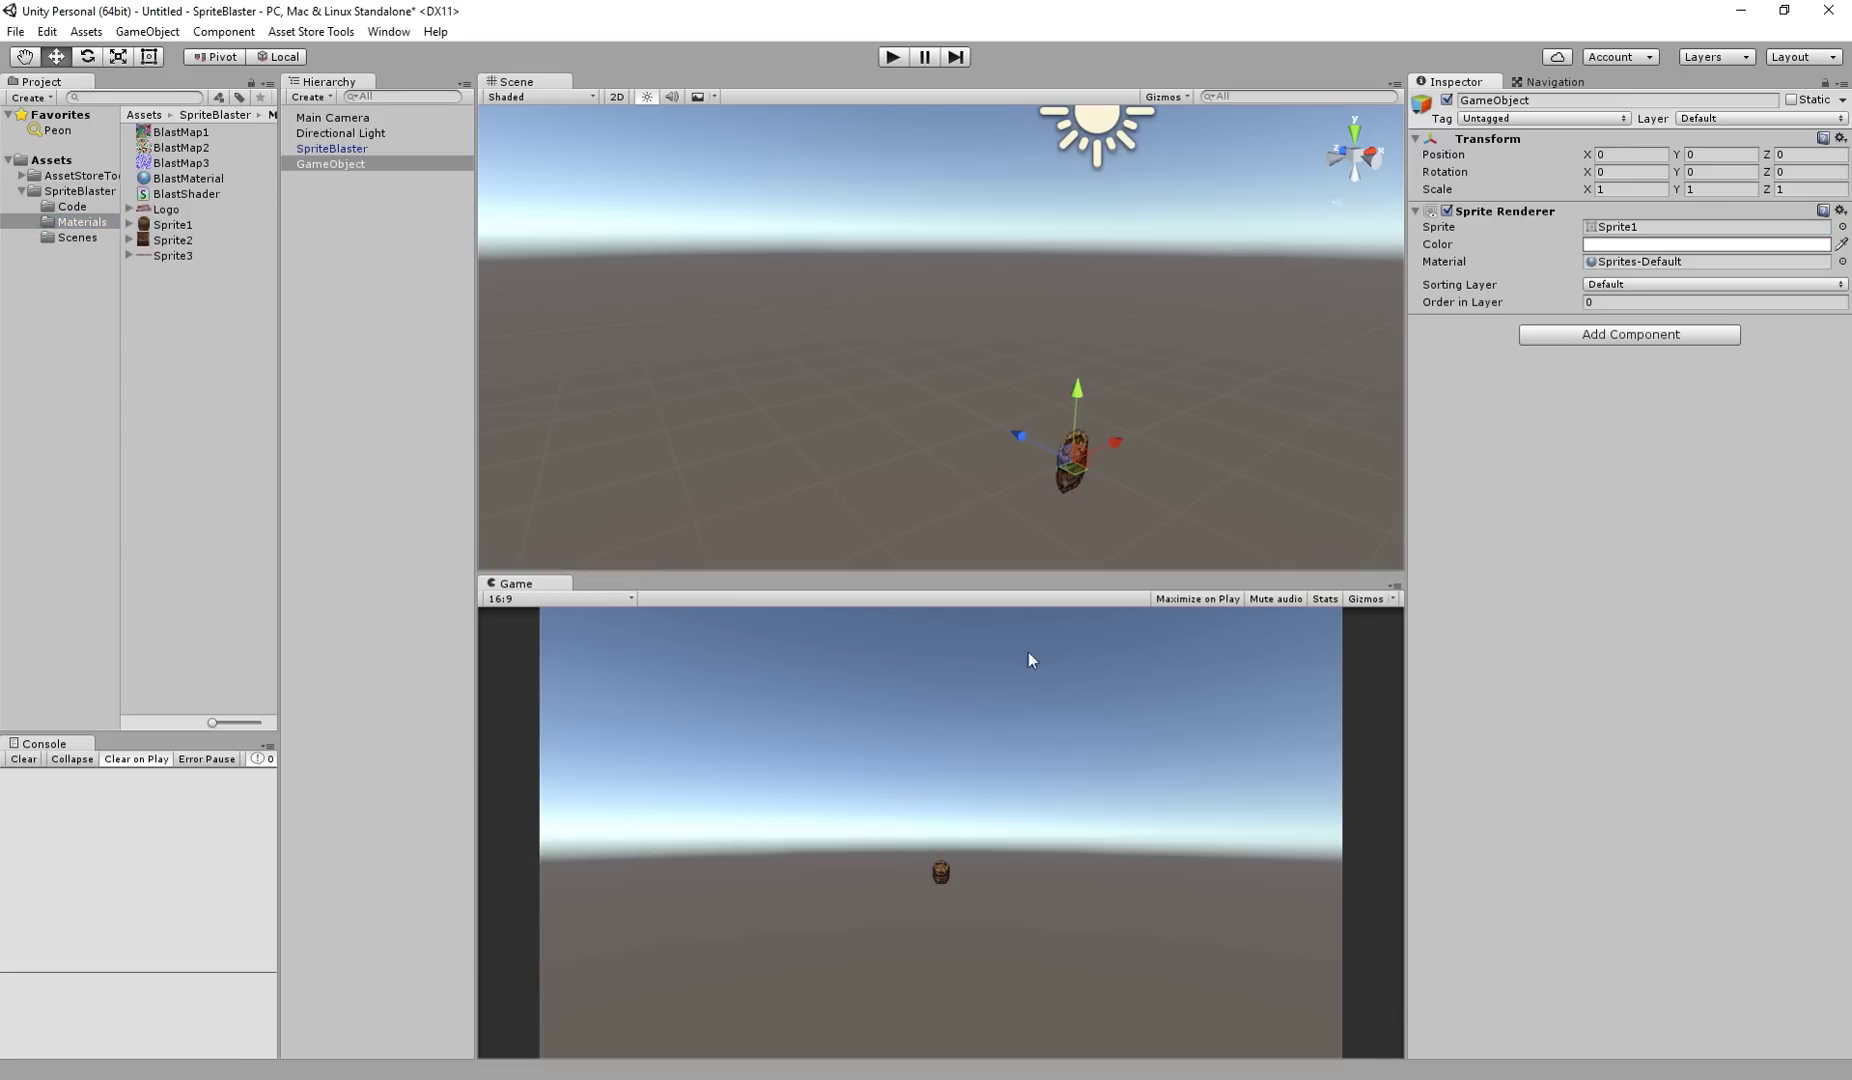
drag(1030, 433, 1670, 420)
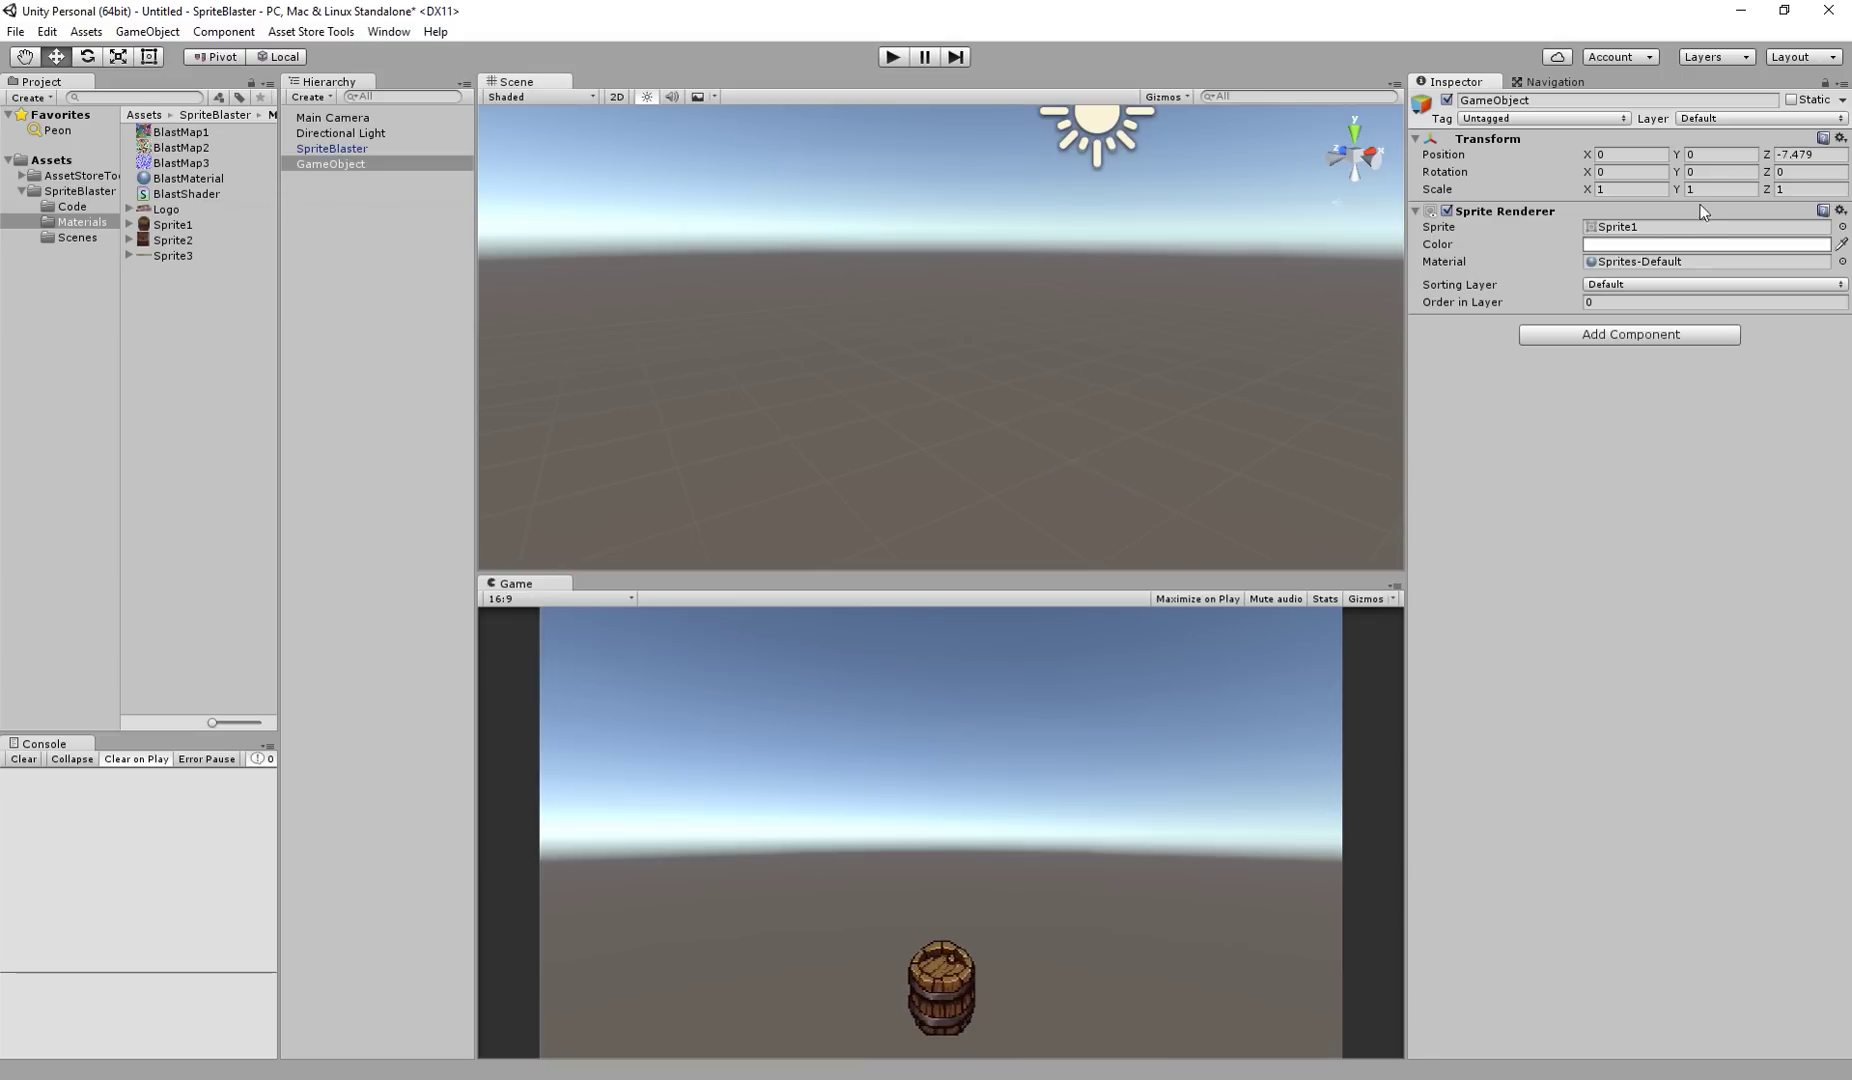
drag(1760, 165, 1686, 161)
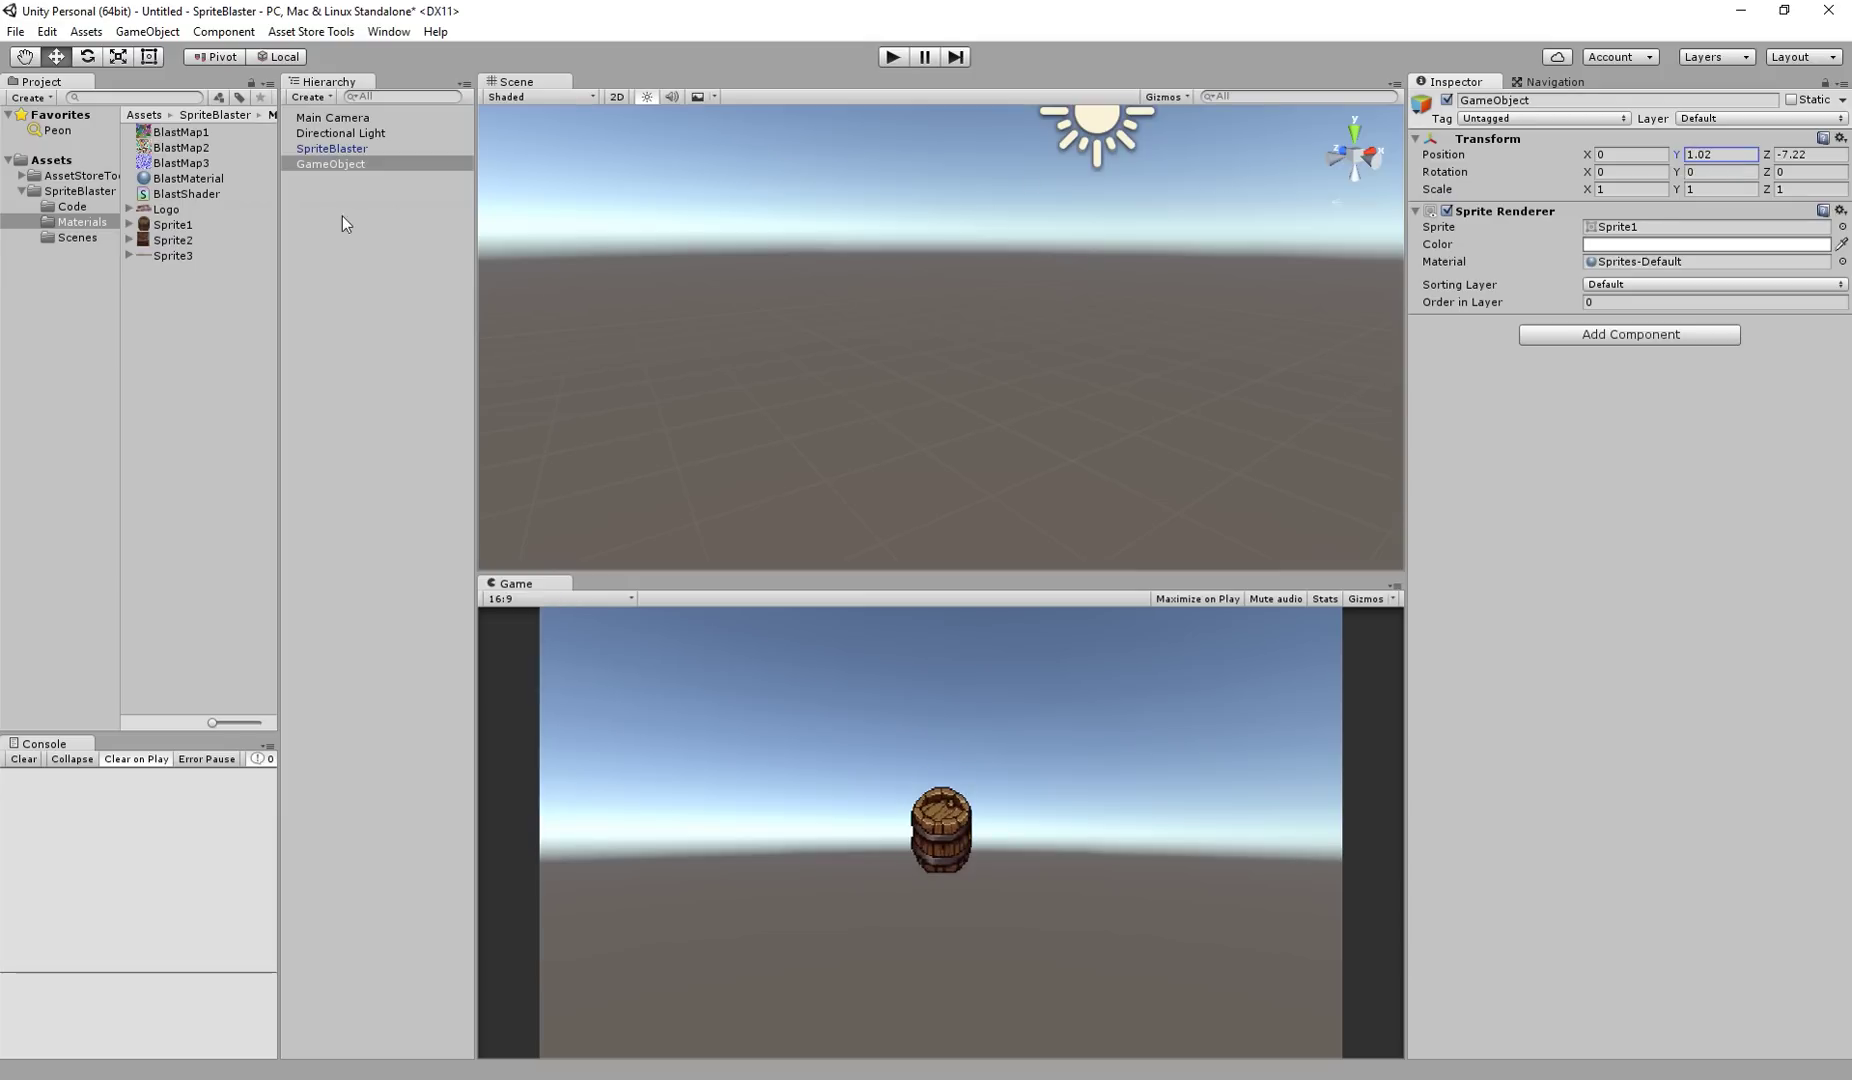
- Add the Blast On Destroy script component to the GameObject
click(1668, 340)
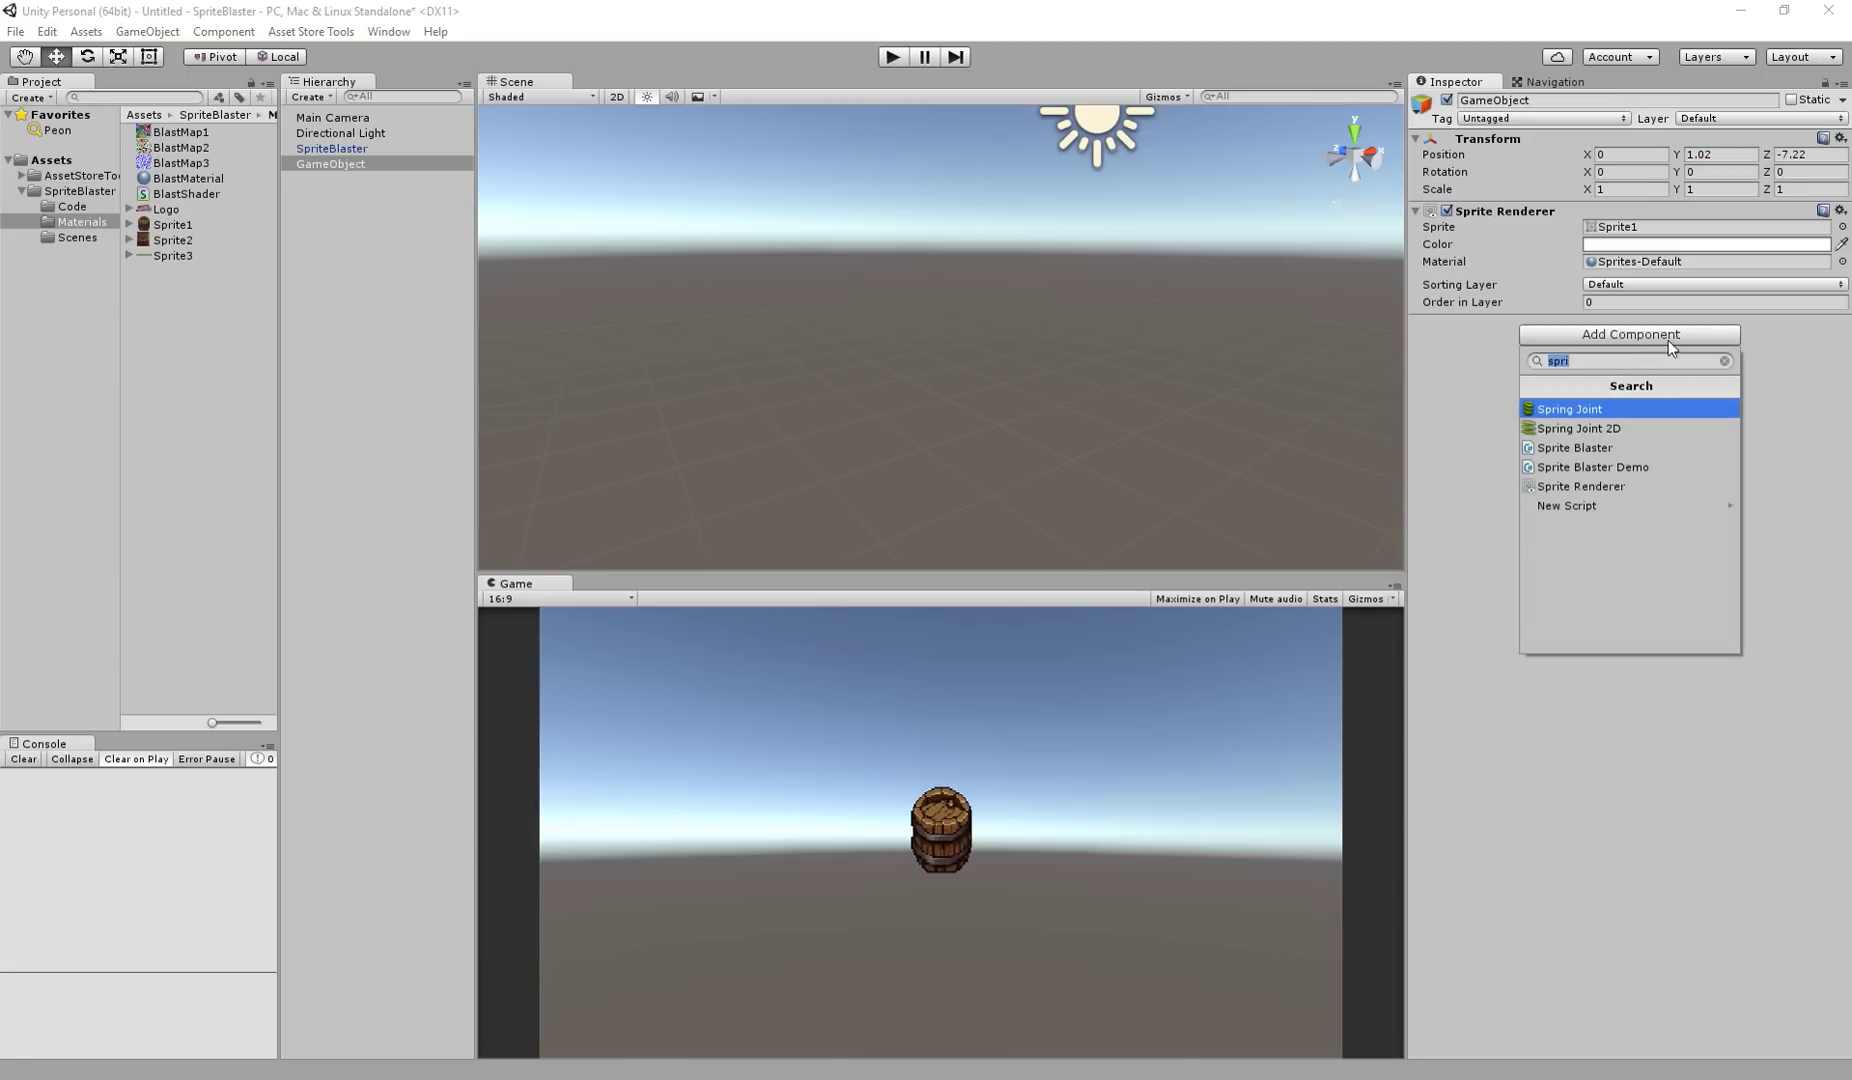
text(b)
key(BackSpace)
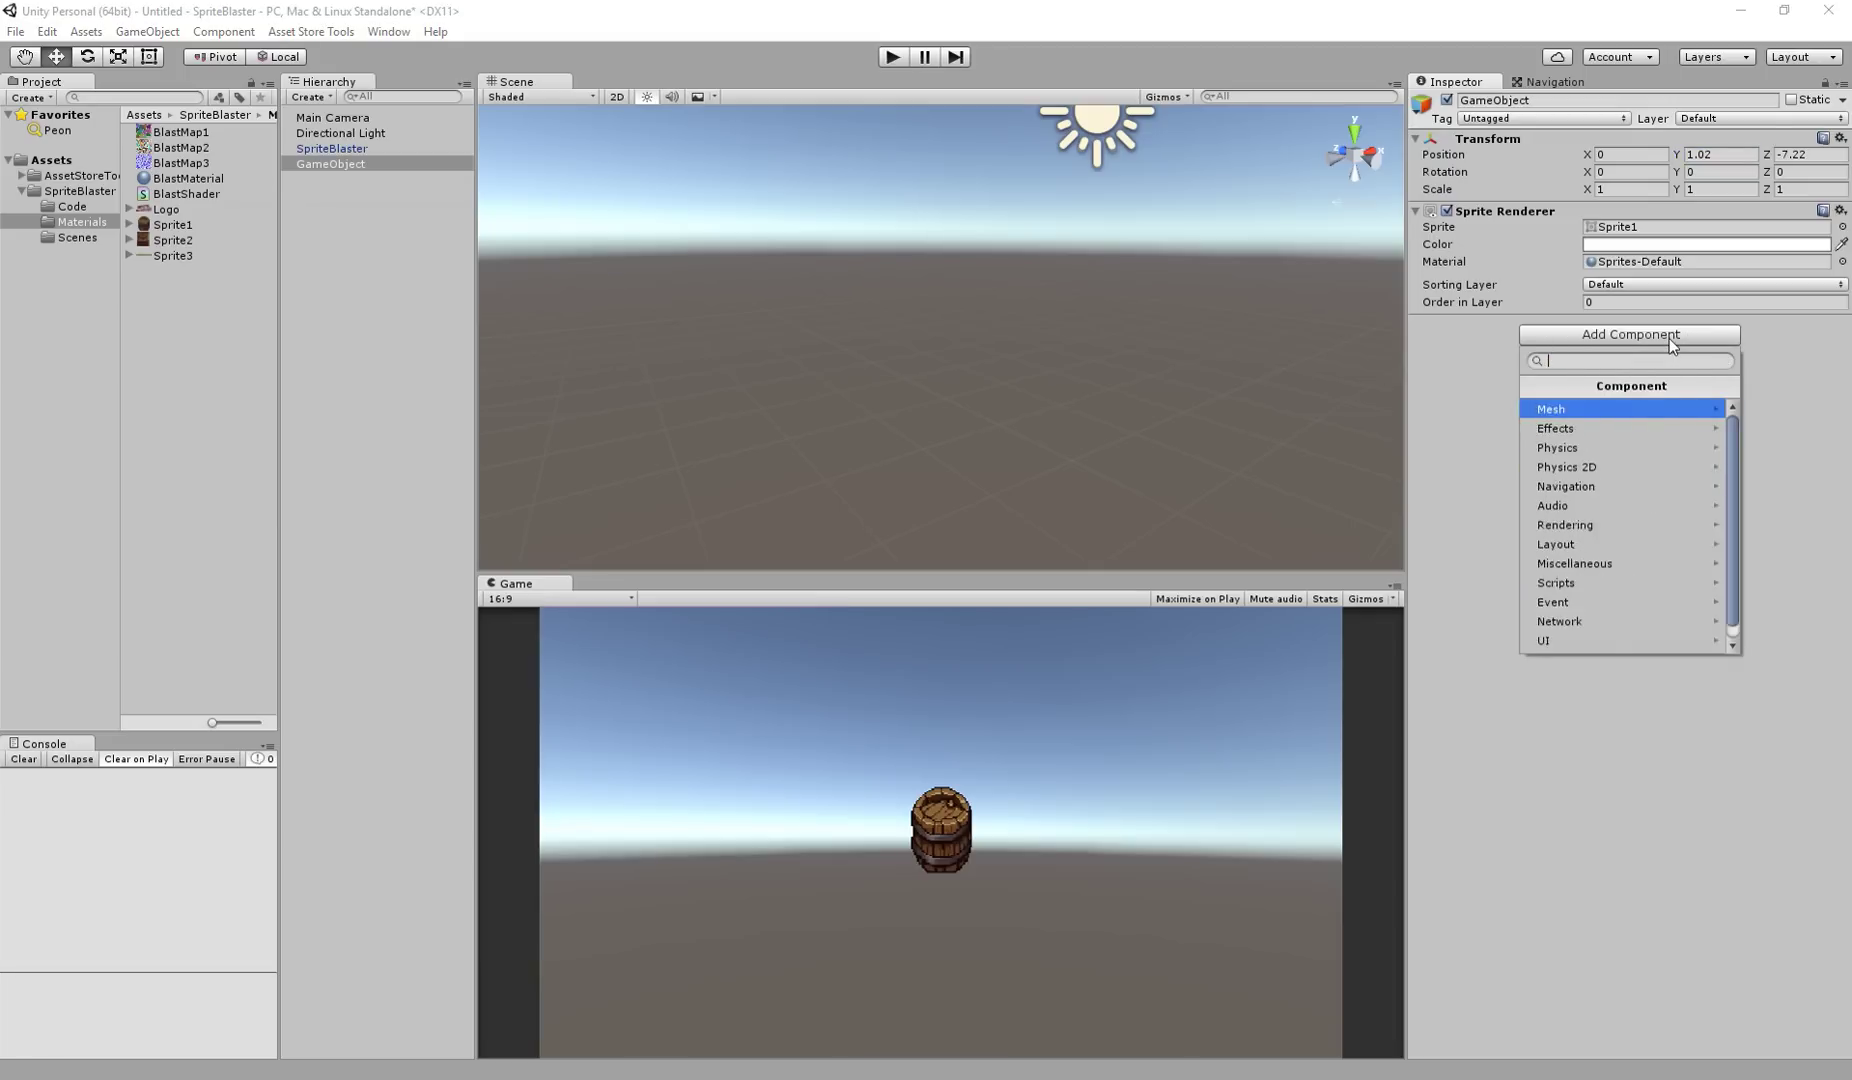
text(bla)
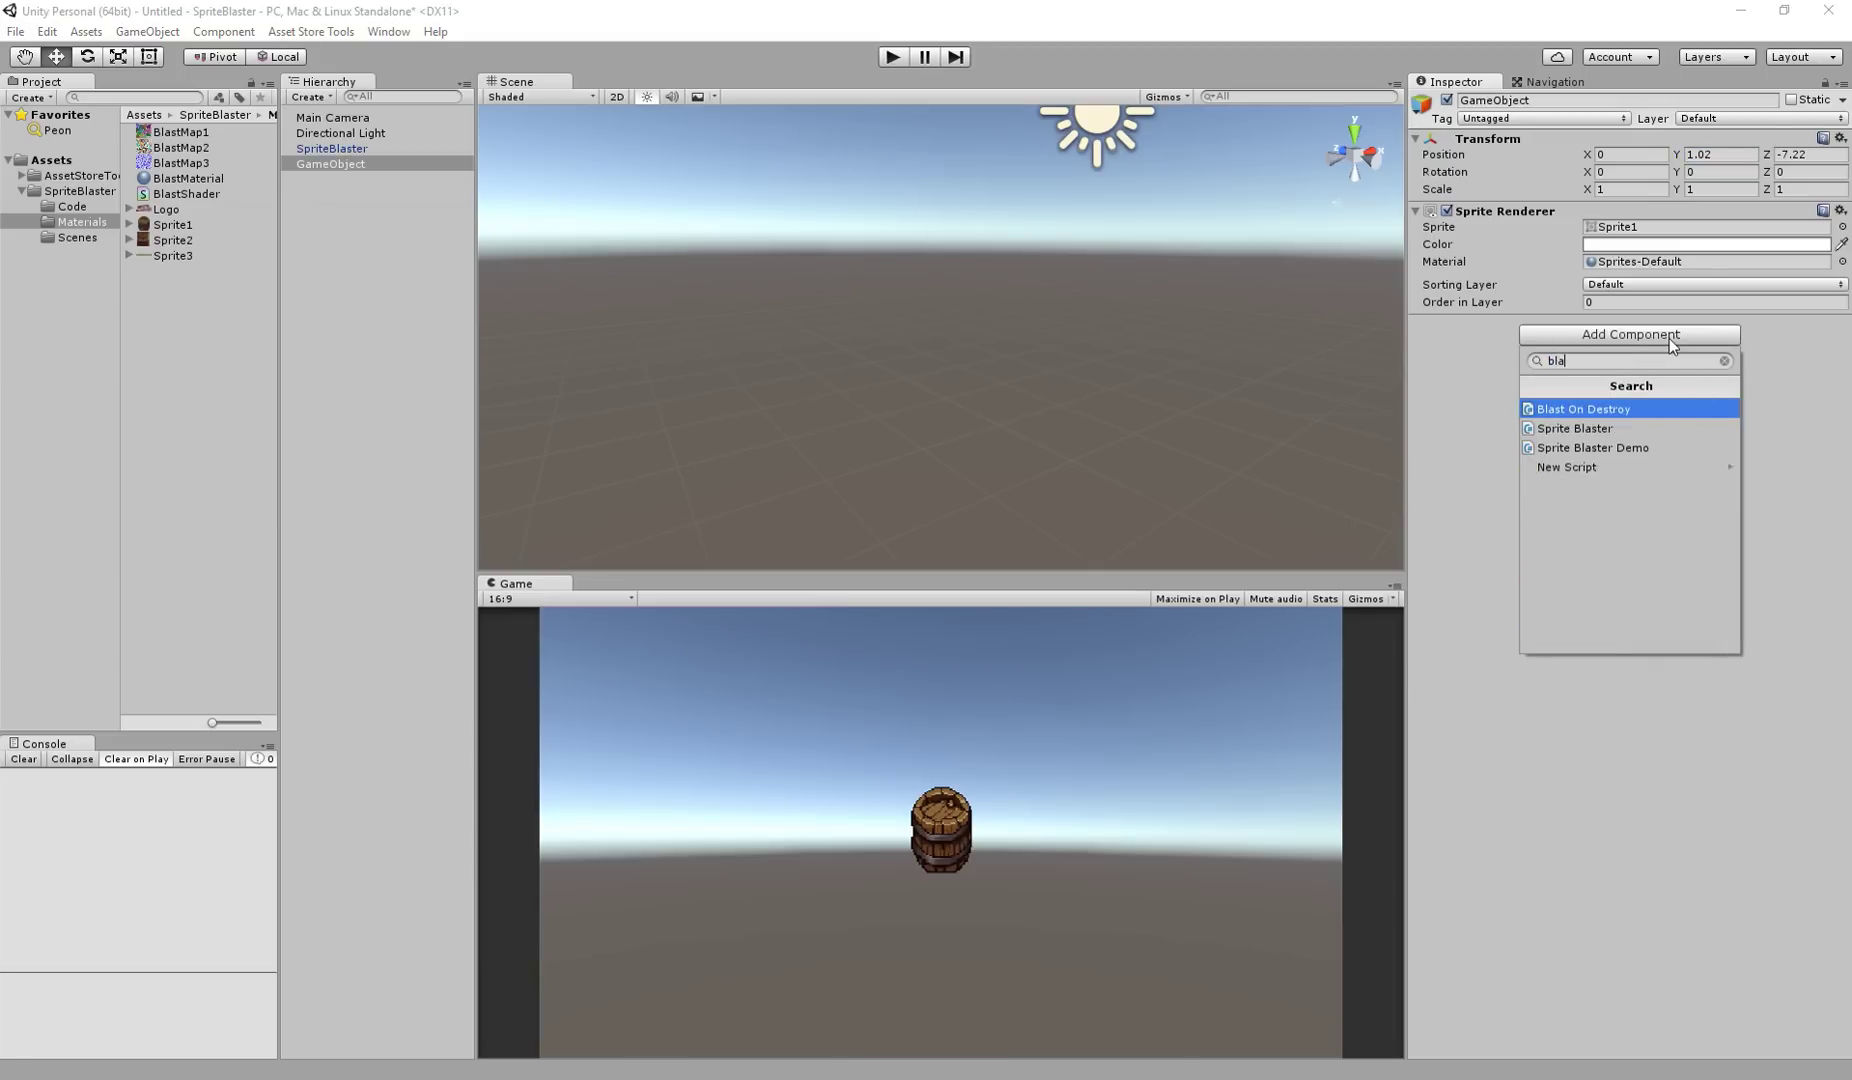
click(1568, 410)
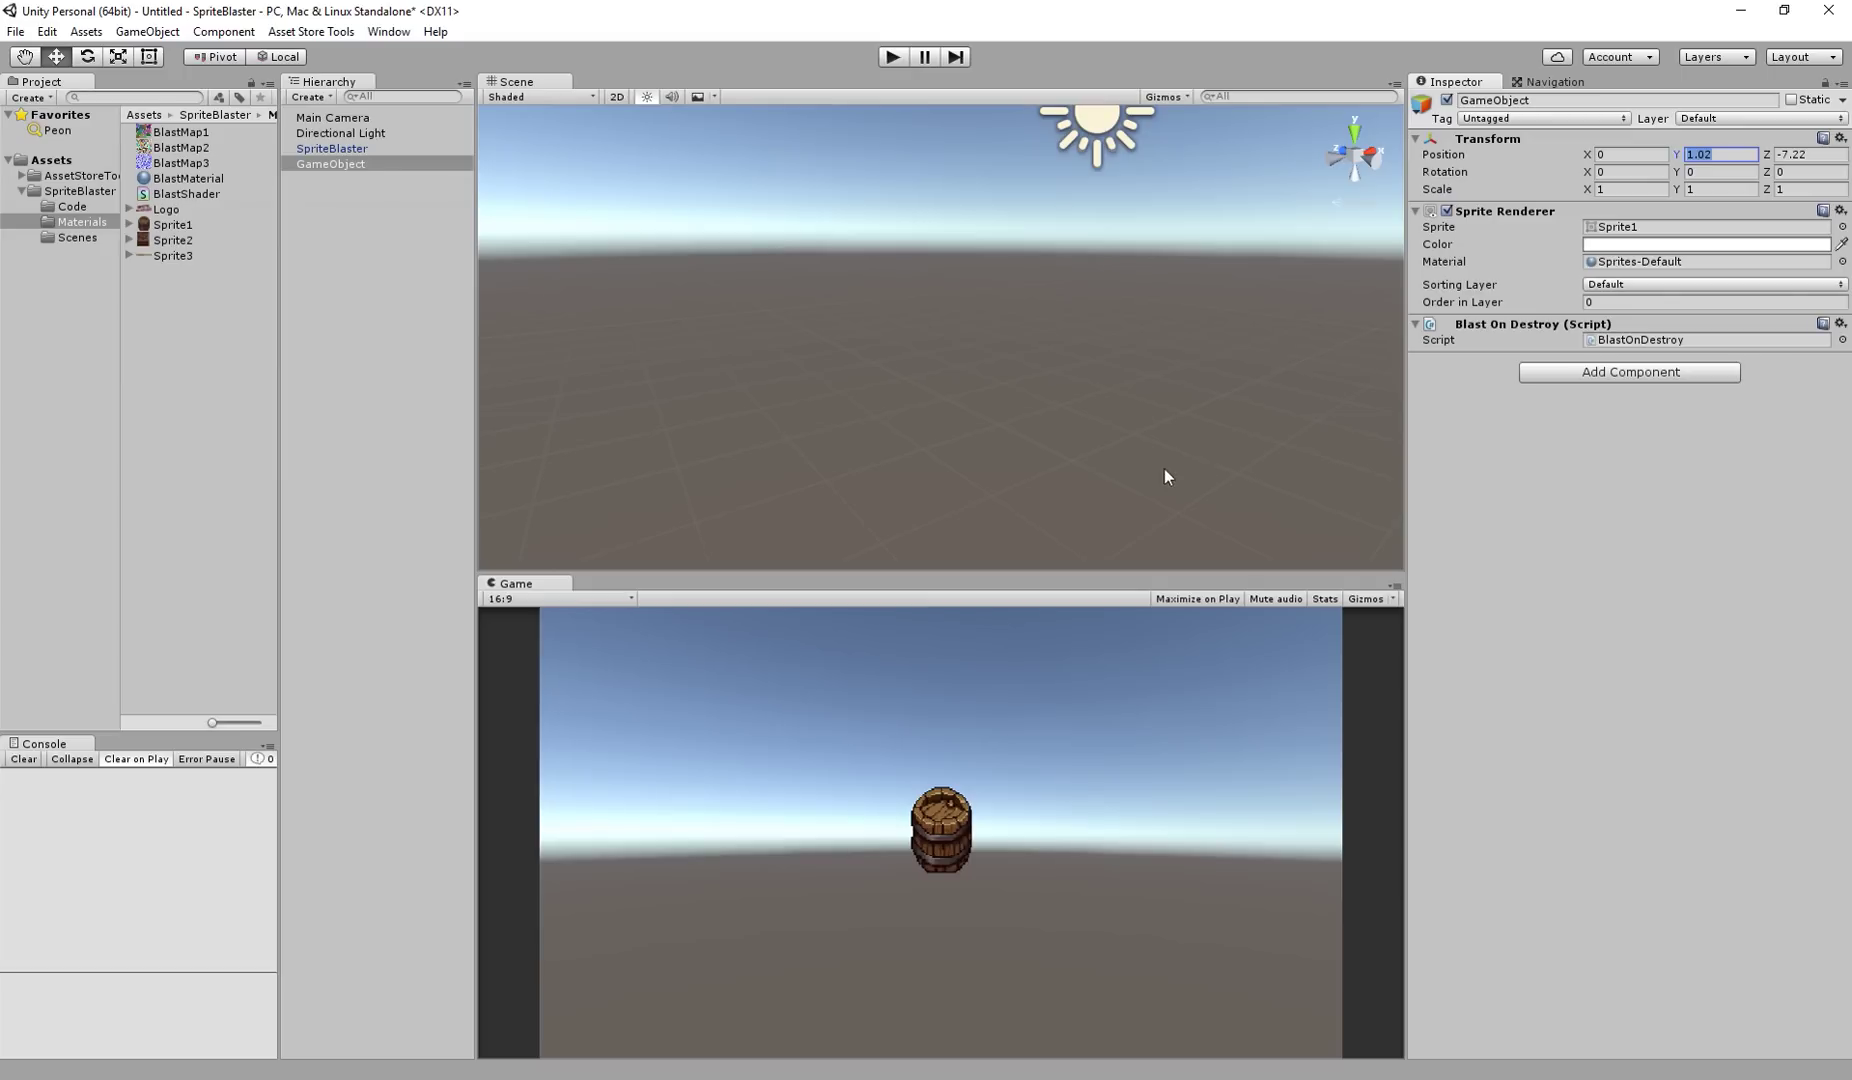
- Open BlastOnDestroy.cs in Visual Studio and inspect the OnDestroy method and spriteRenderer variable
double_click(1652, 343)
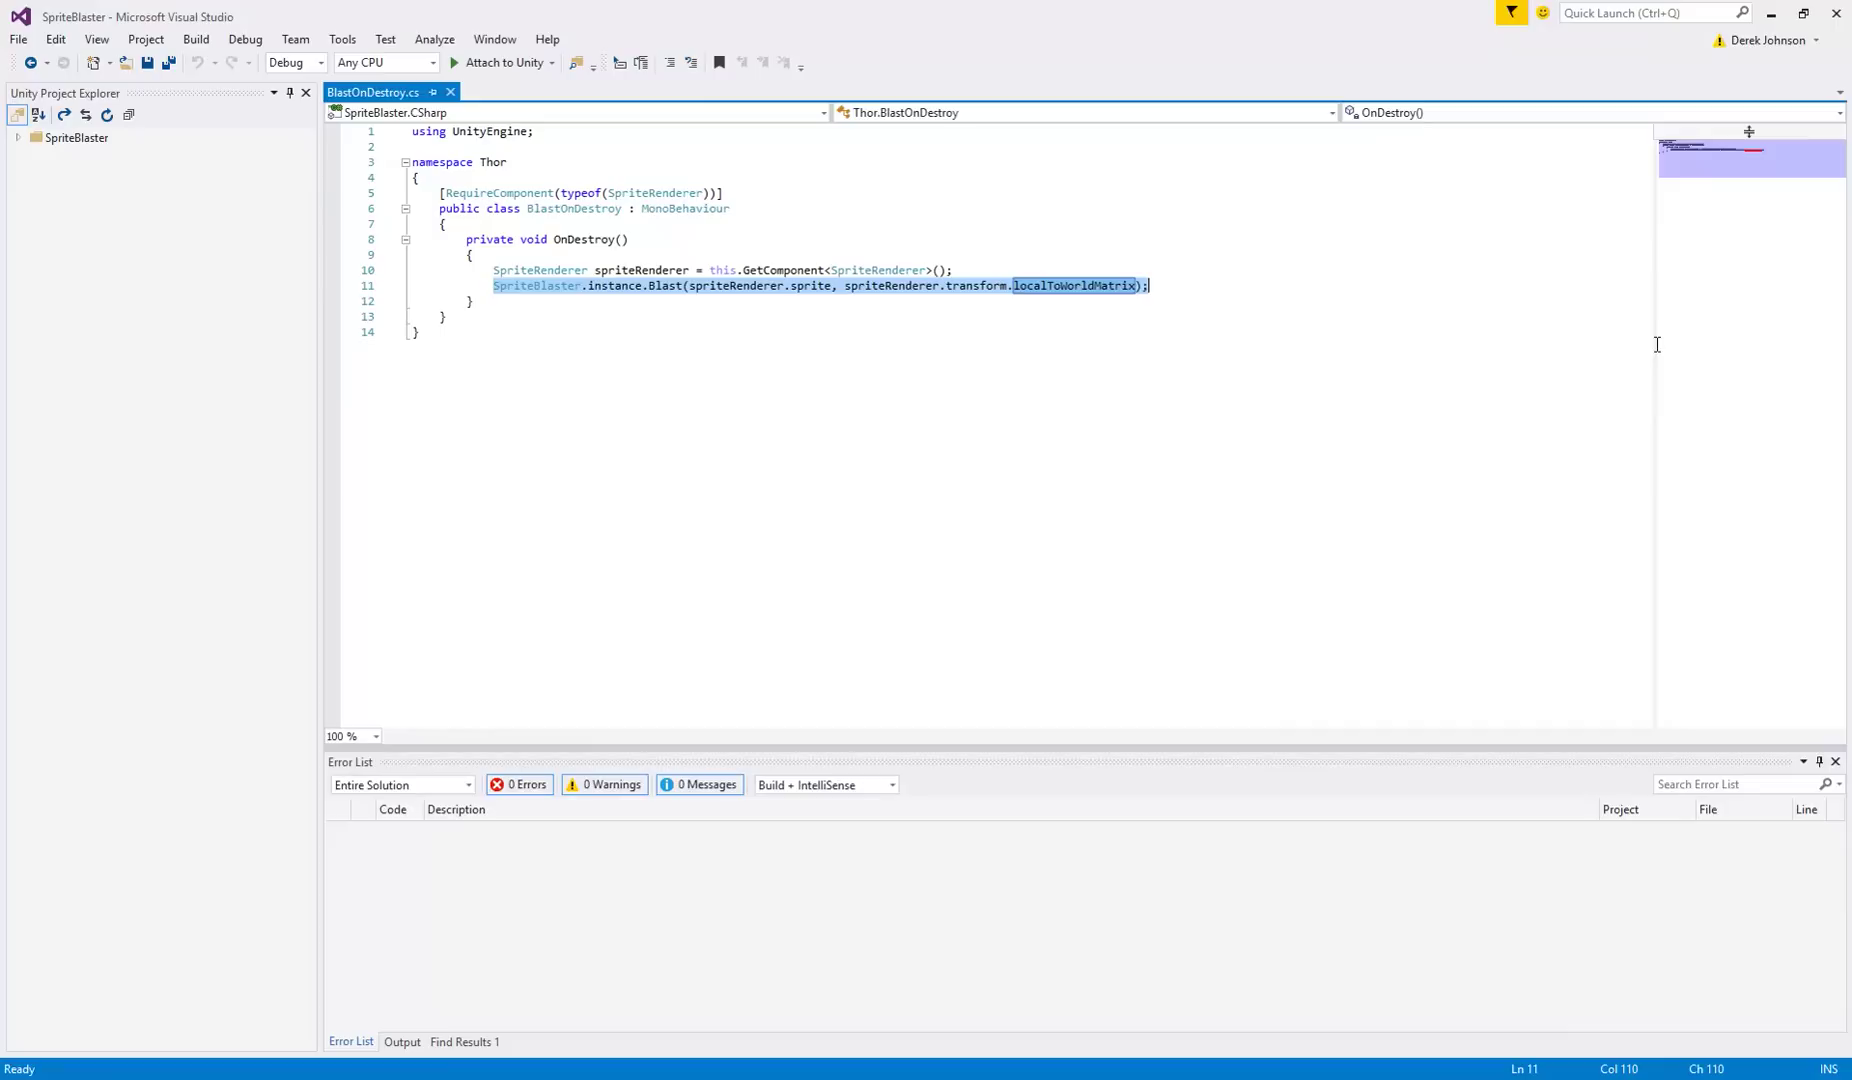
click(833, 248)
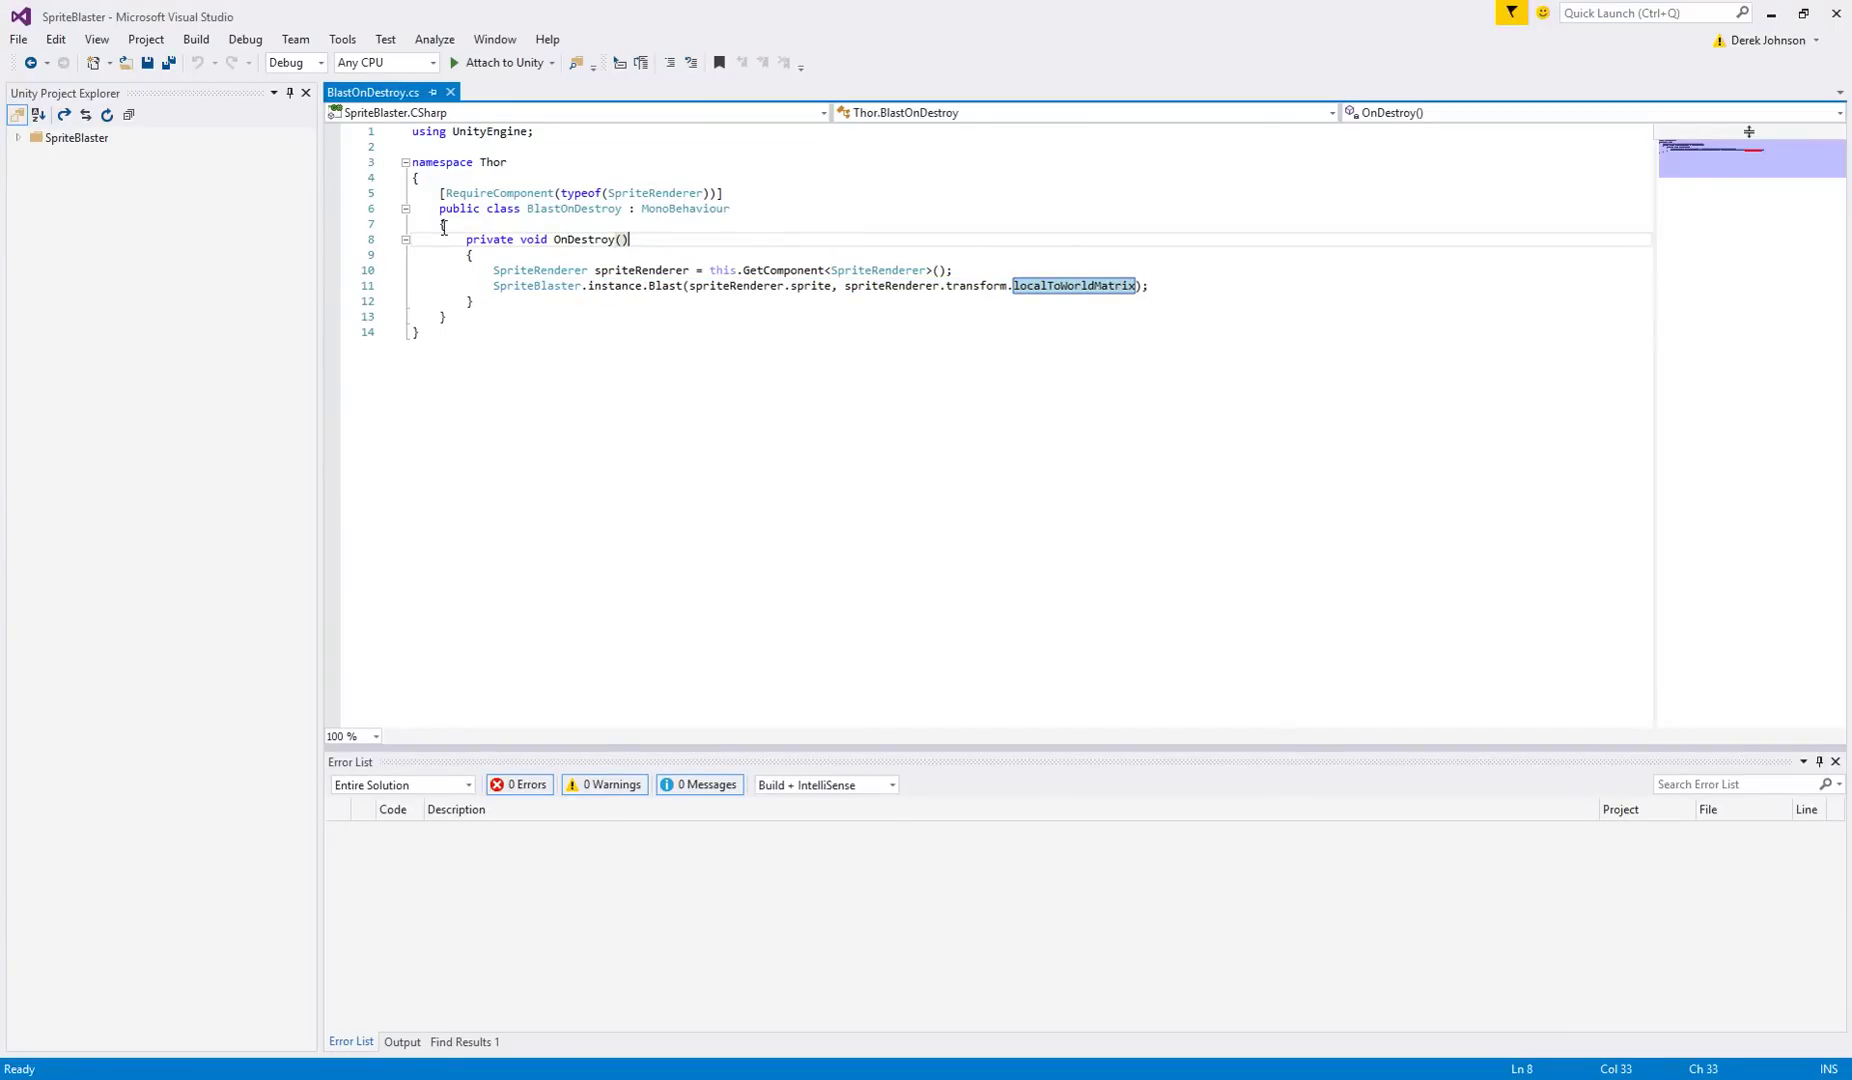
double_click(566, 242)
key(Down)
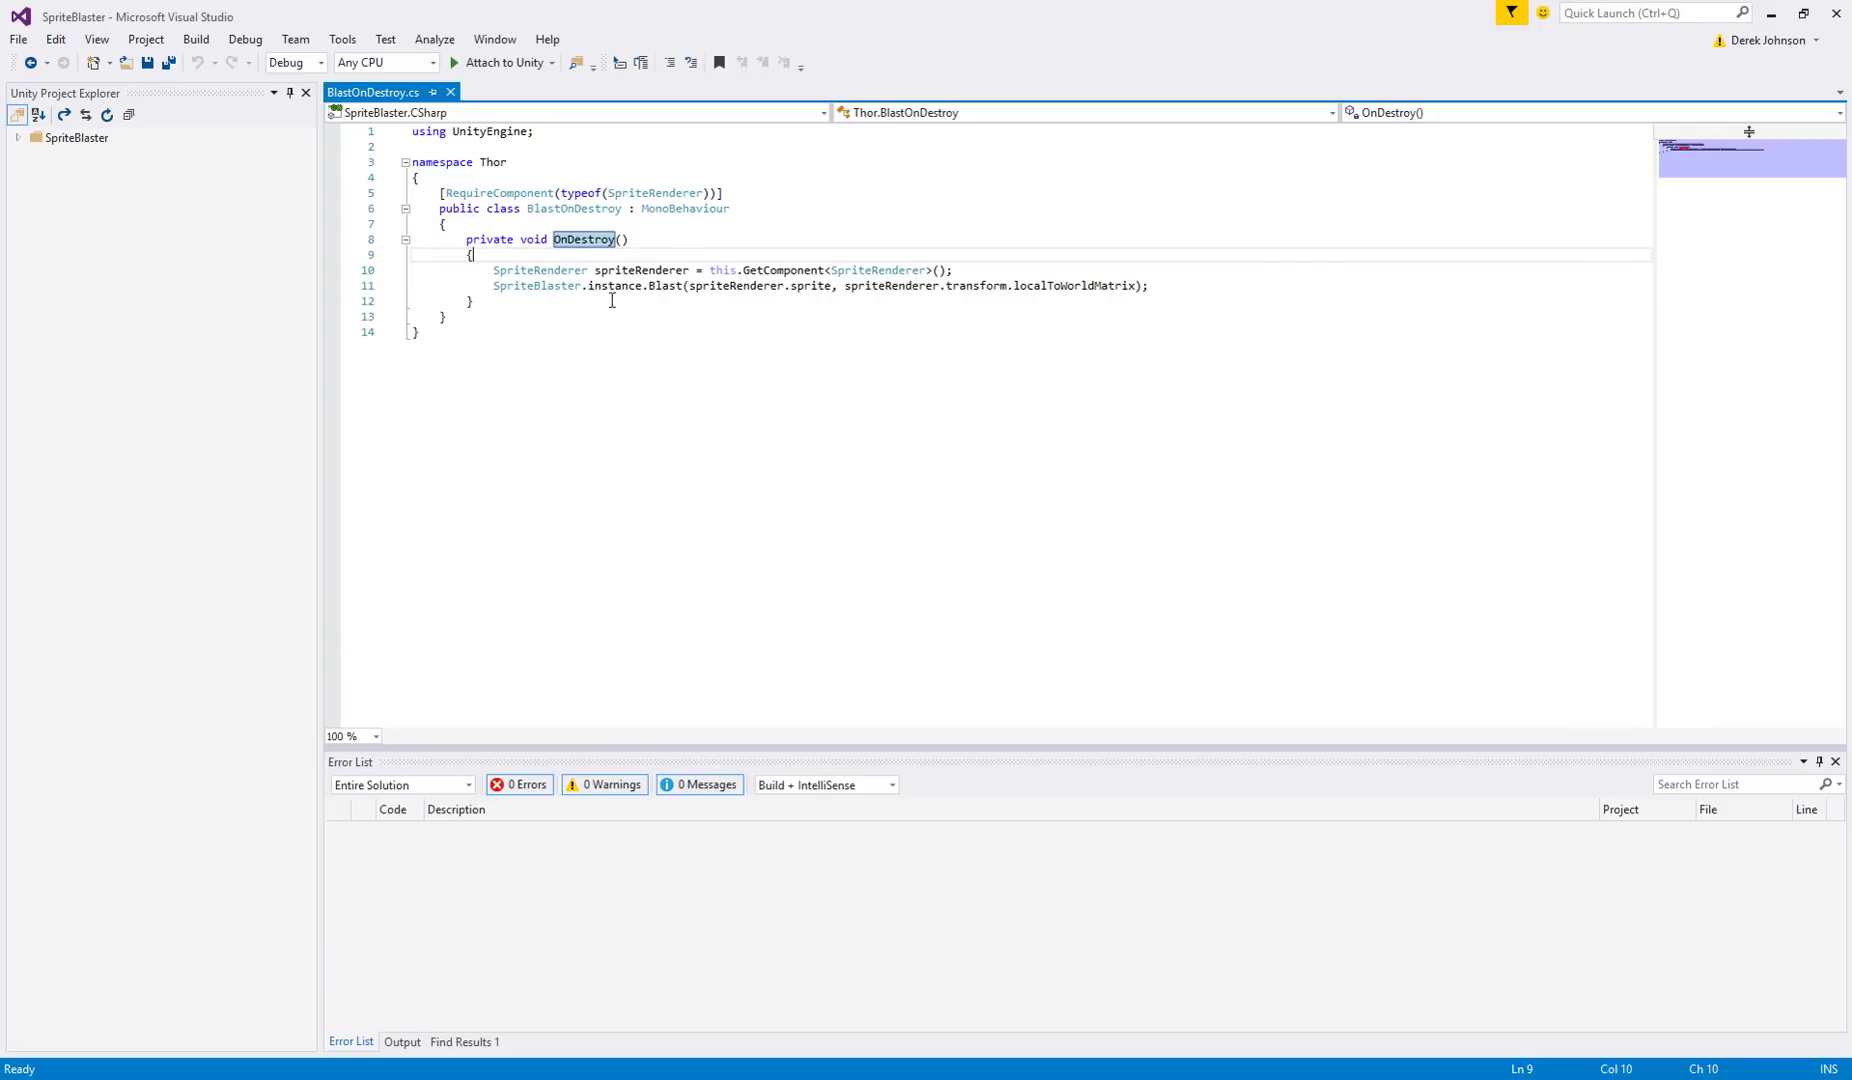
double_click(655, 272)
click(812, 274)
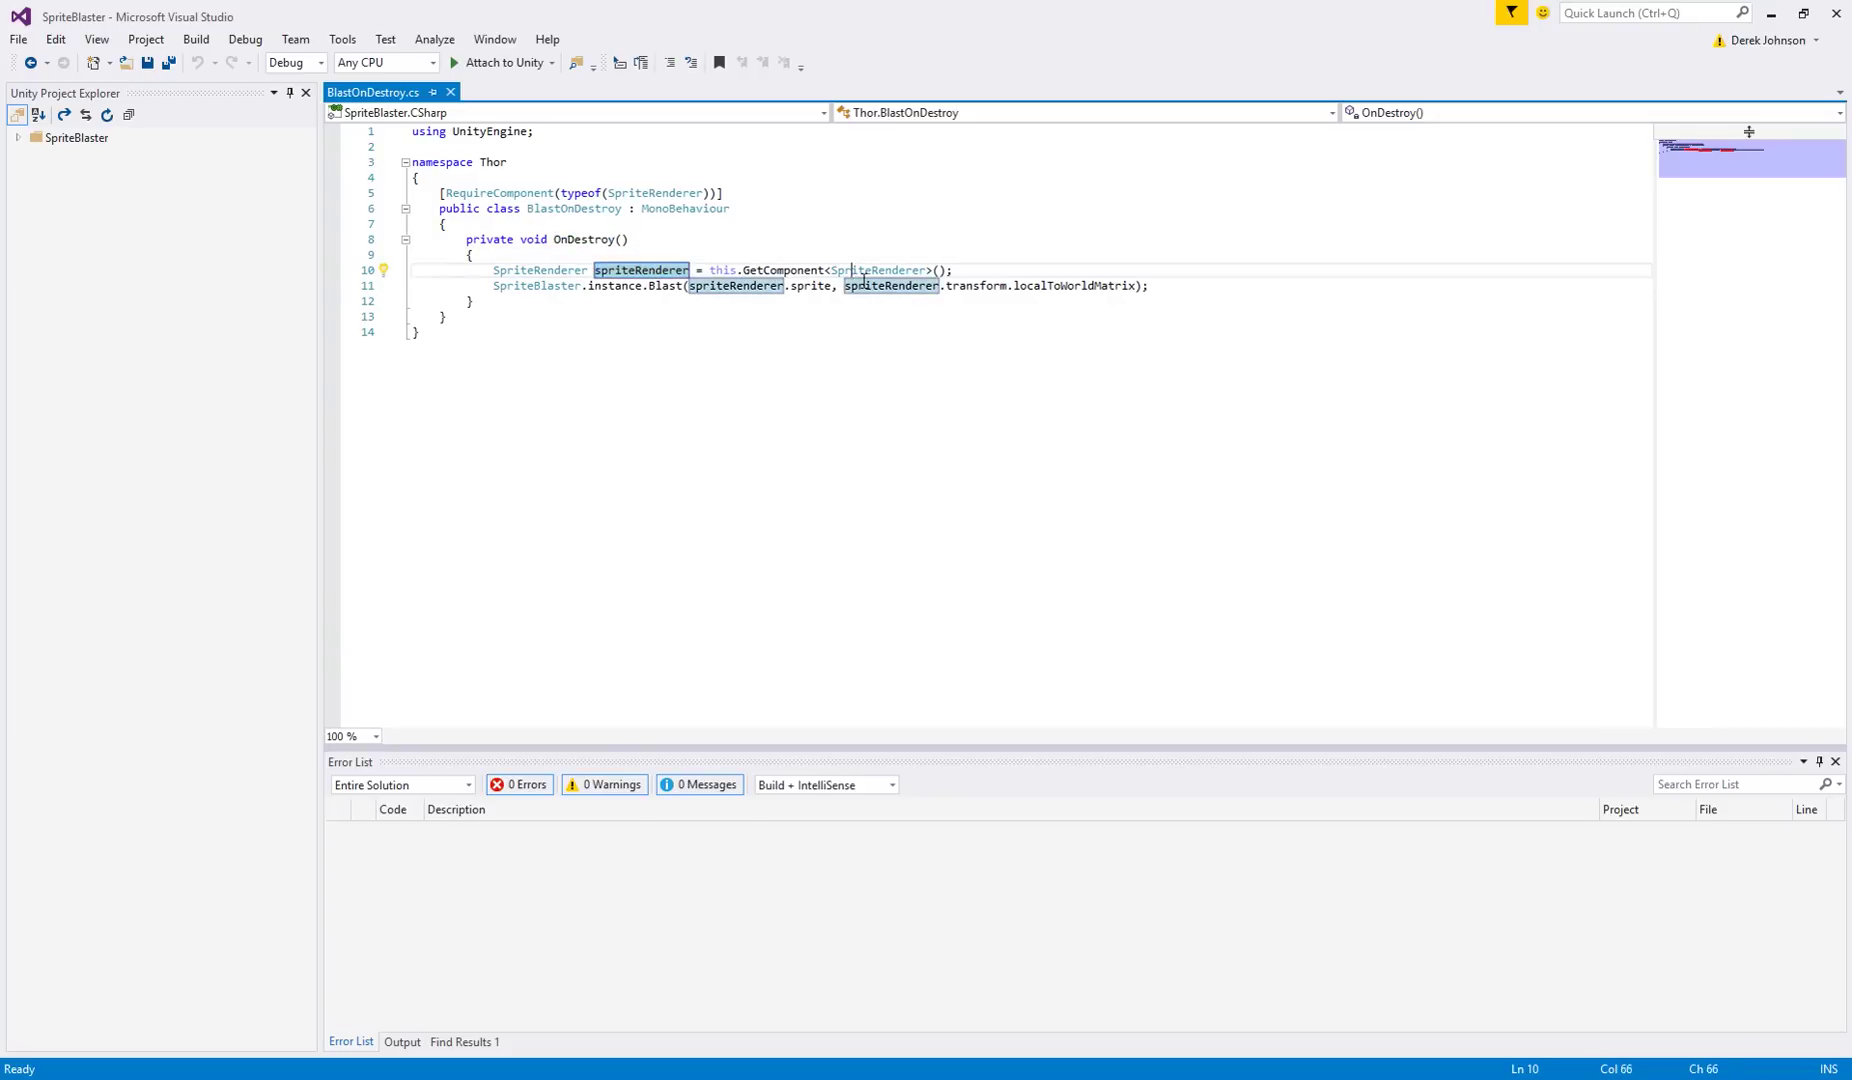
click(753, 304)
- Examine the SpriteBlaster.instance.Blast call on line 11 and its sprite and localToWorldMatrix arguments
double_click(665, 287)
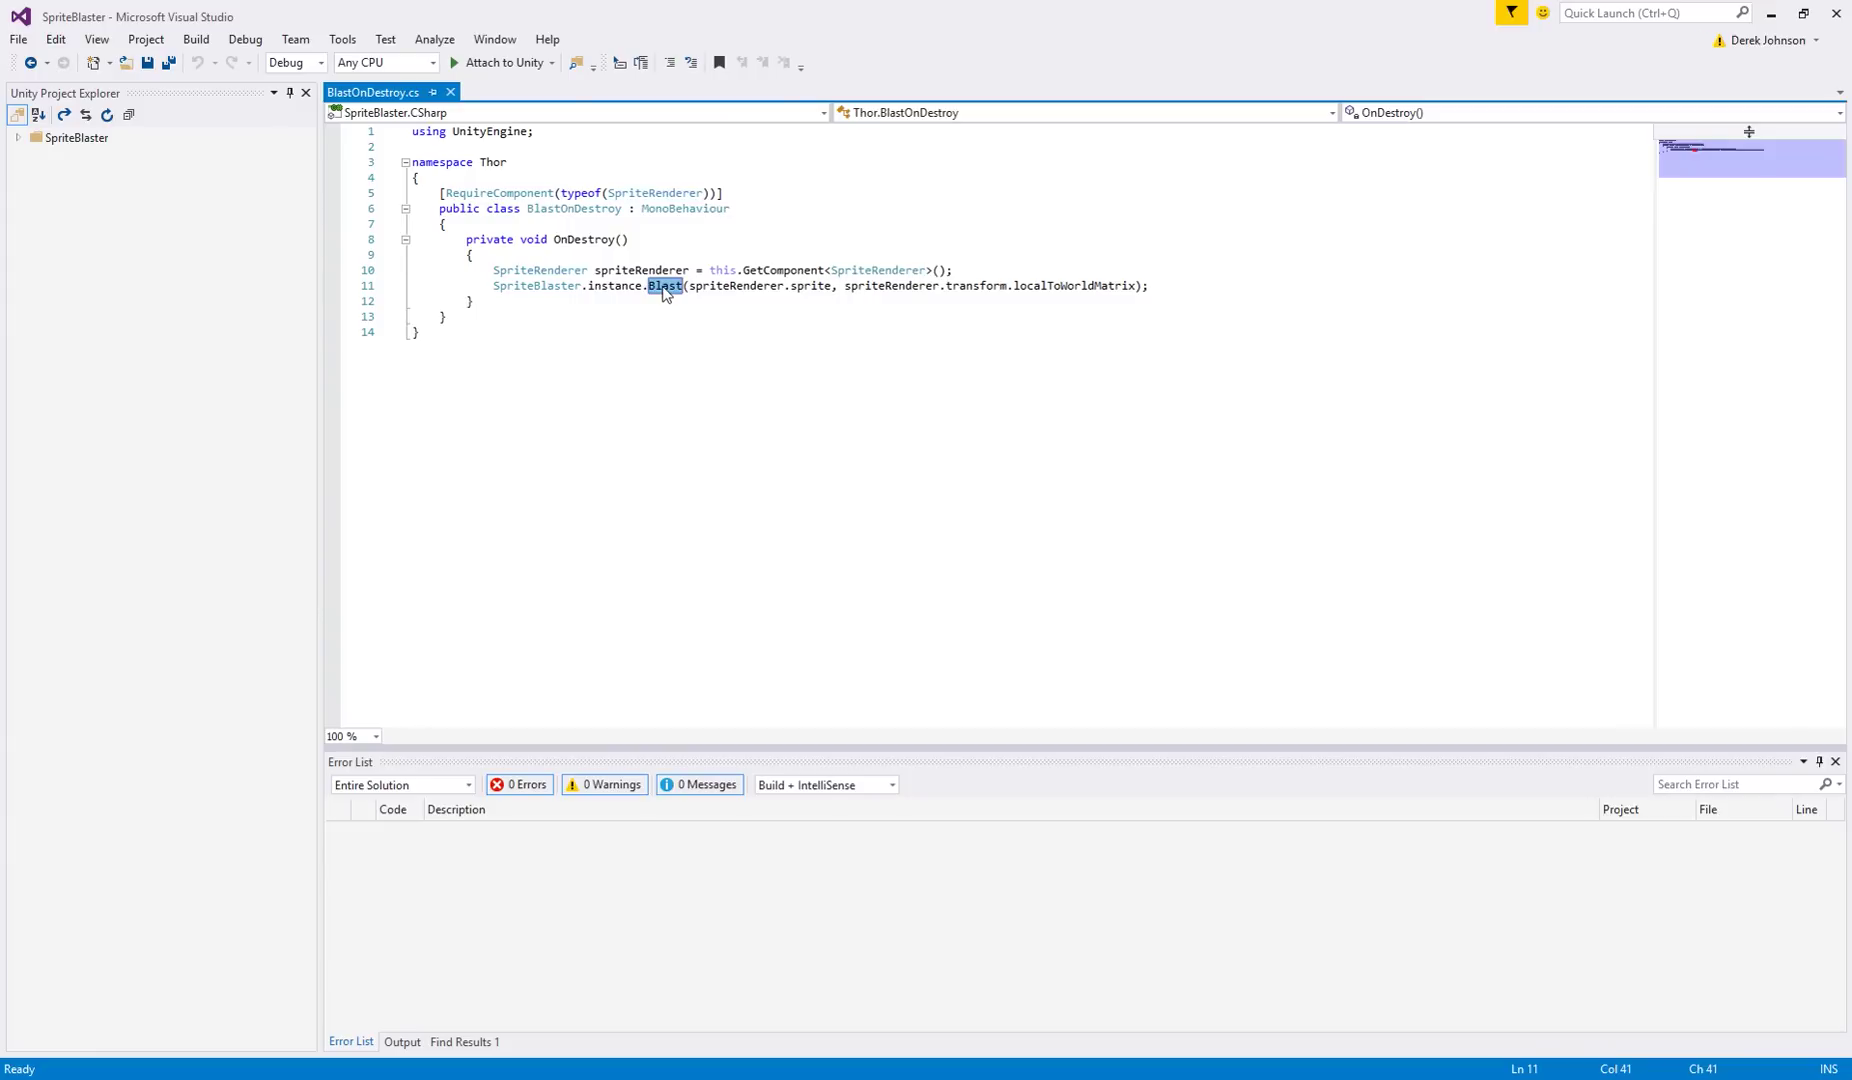
double_click(805, 290)
double_click(1070, 290)
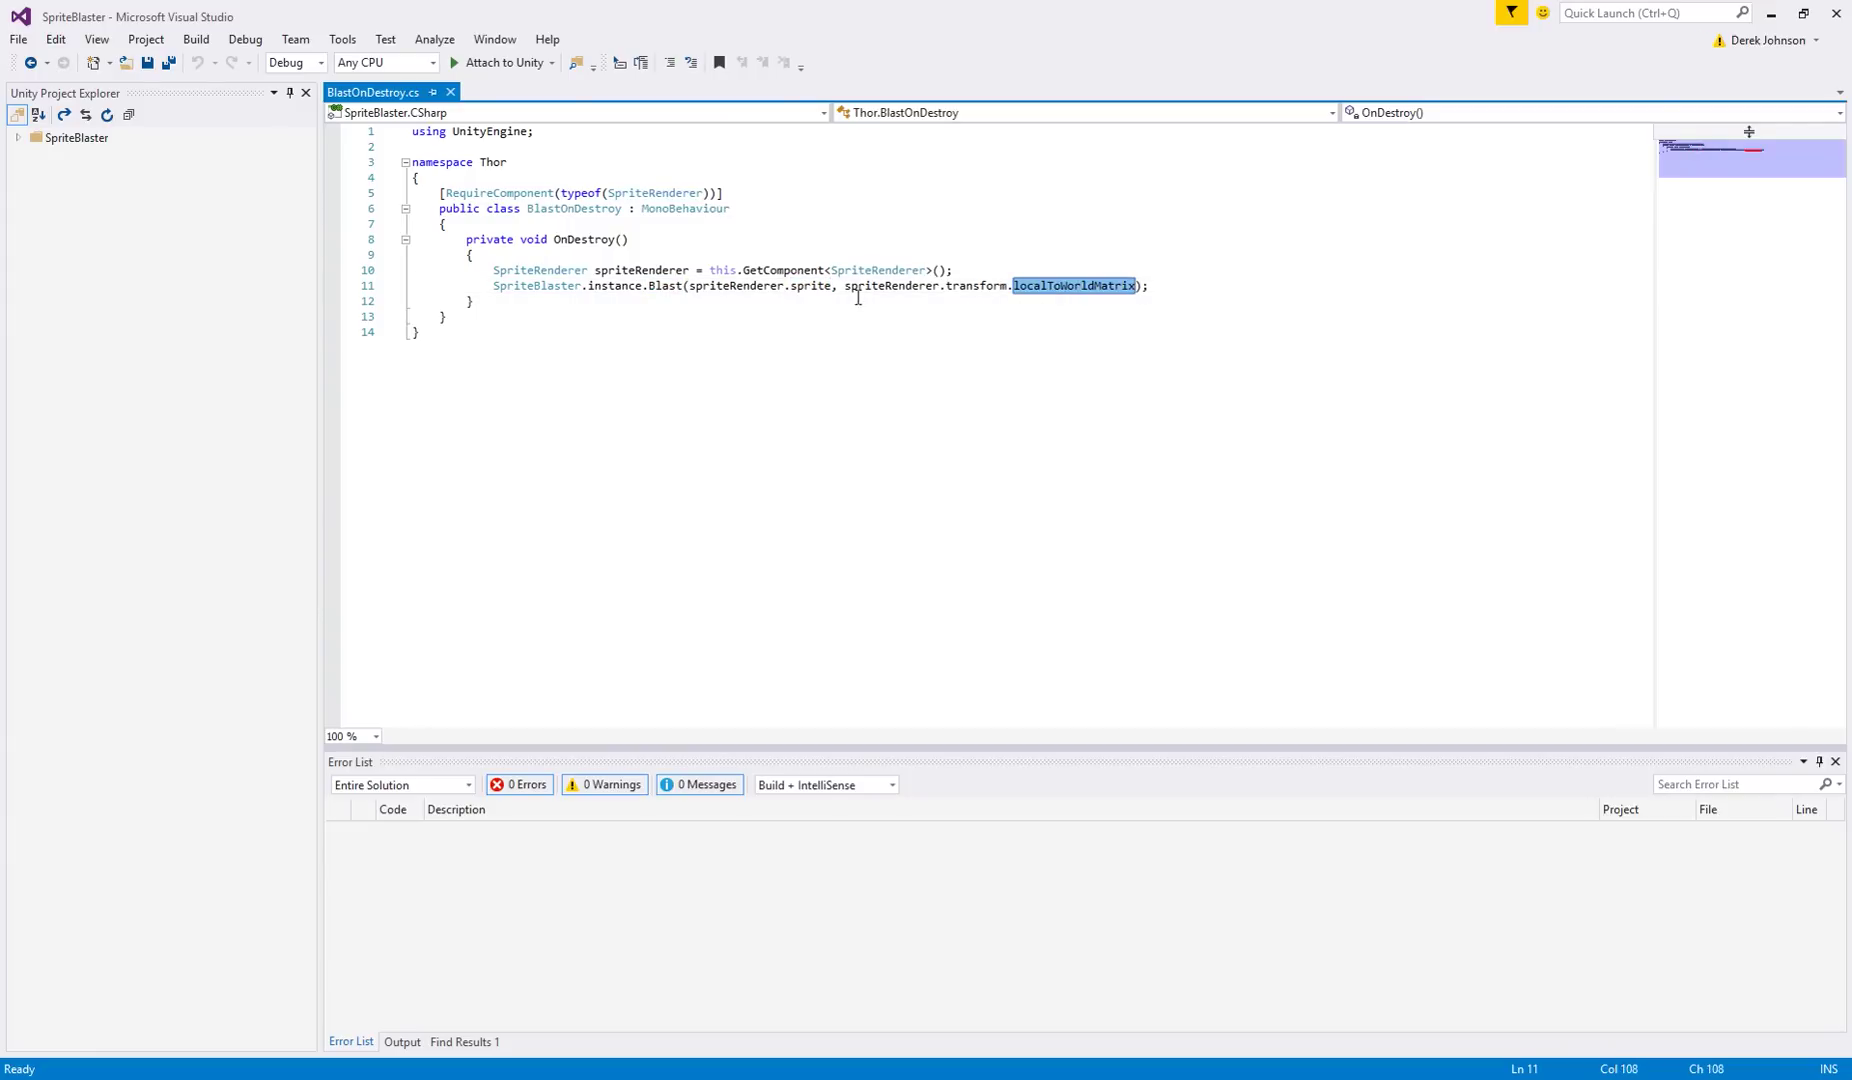
double_click(815, 289)
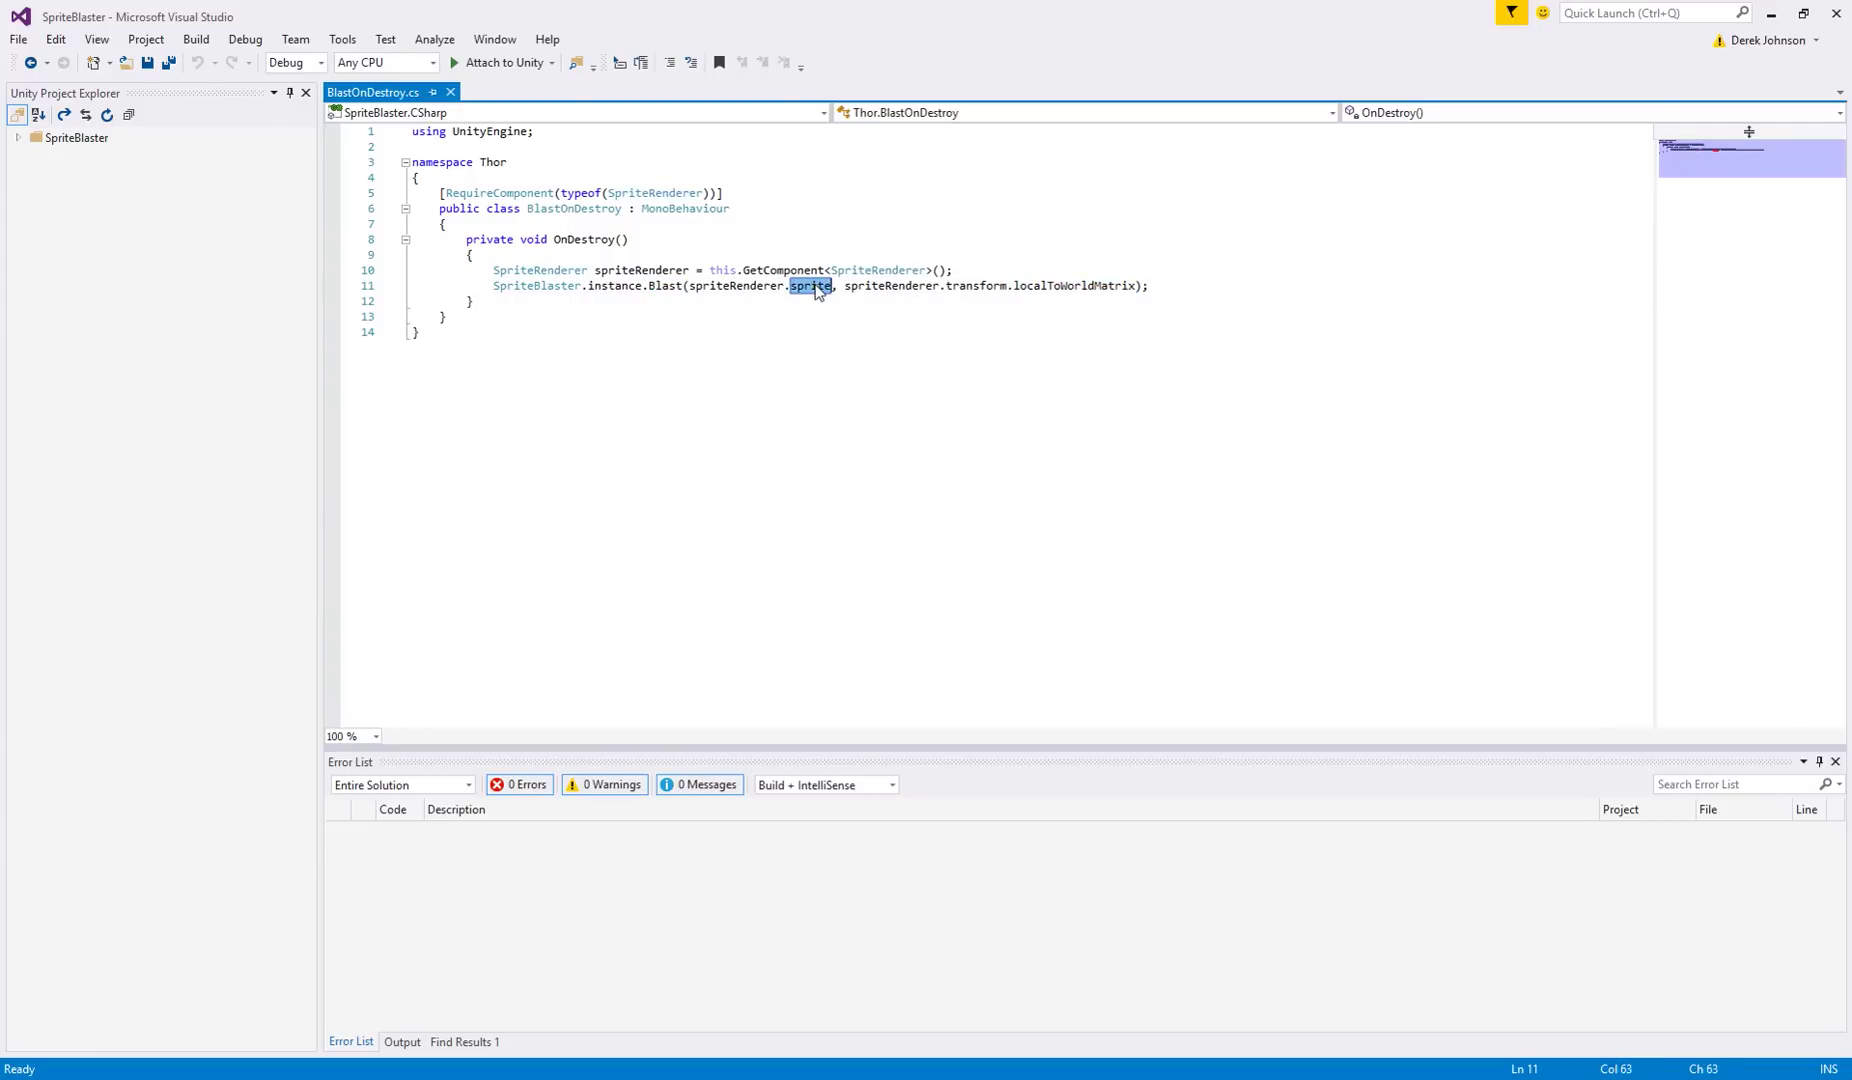
mouse_move(1089, 298)
ctrl+alt+drag(493, 289, 1155, 291)
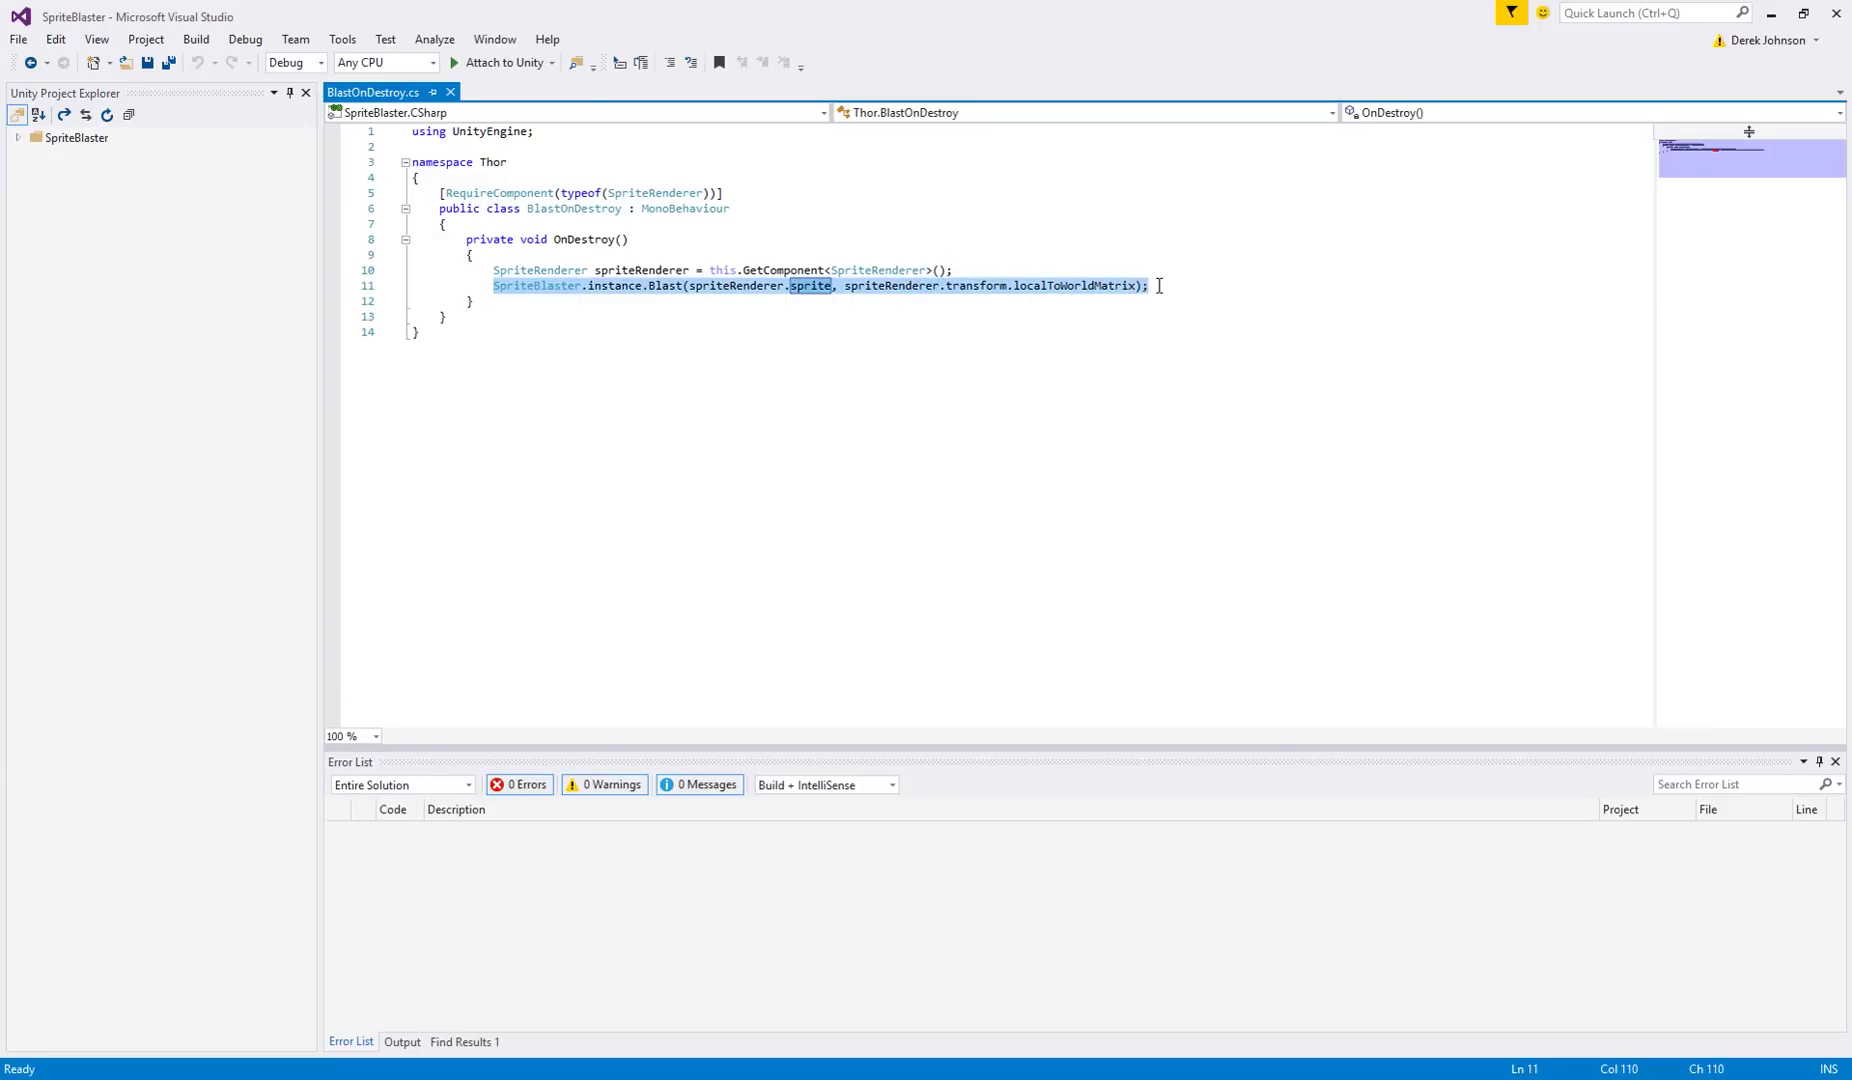
double_click(558, 291)
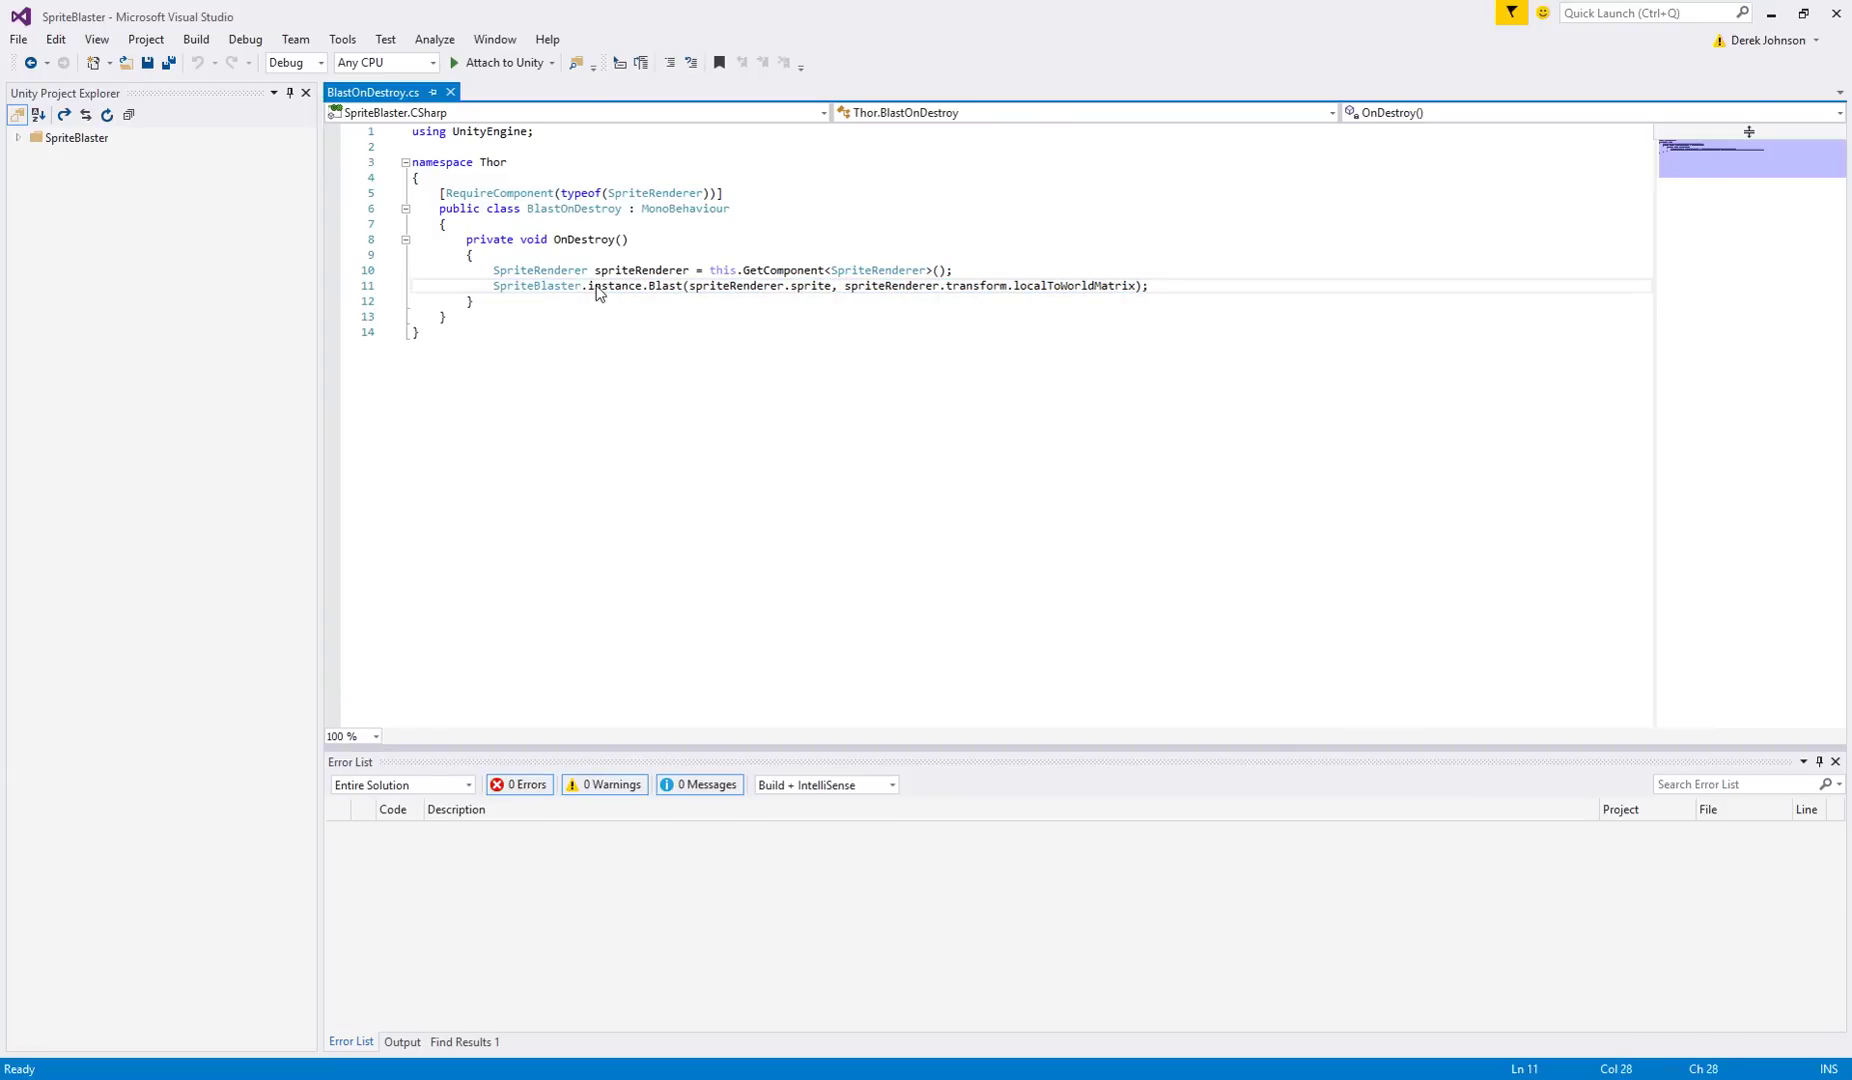
double_click(598, 292)
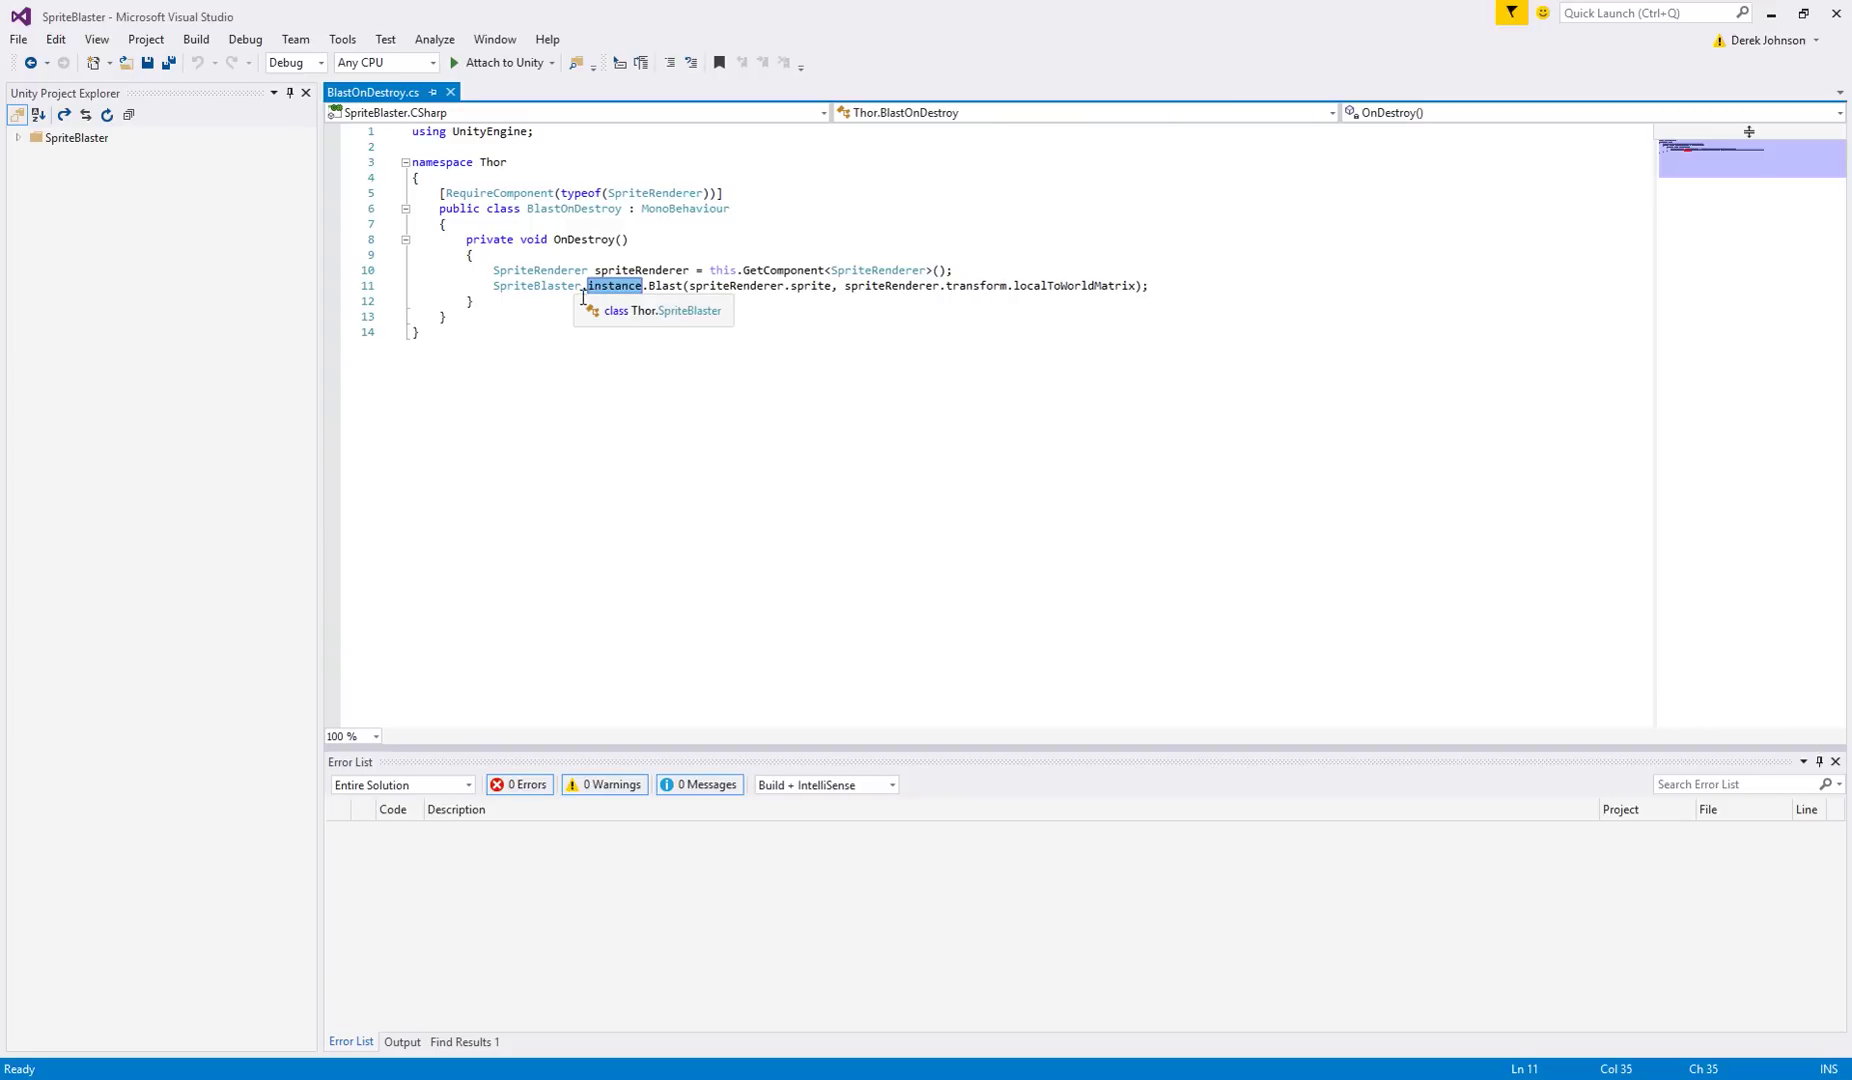
double_click(569, 291)
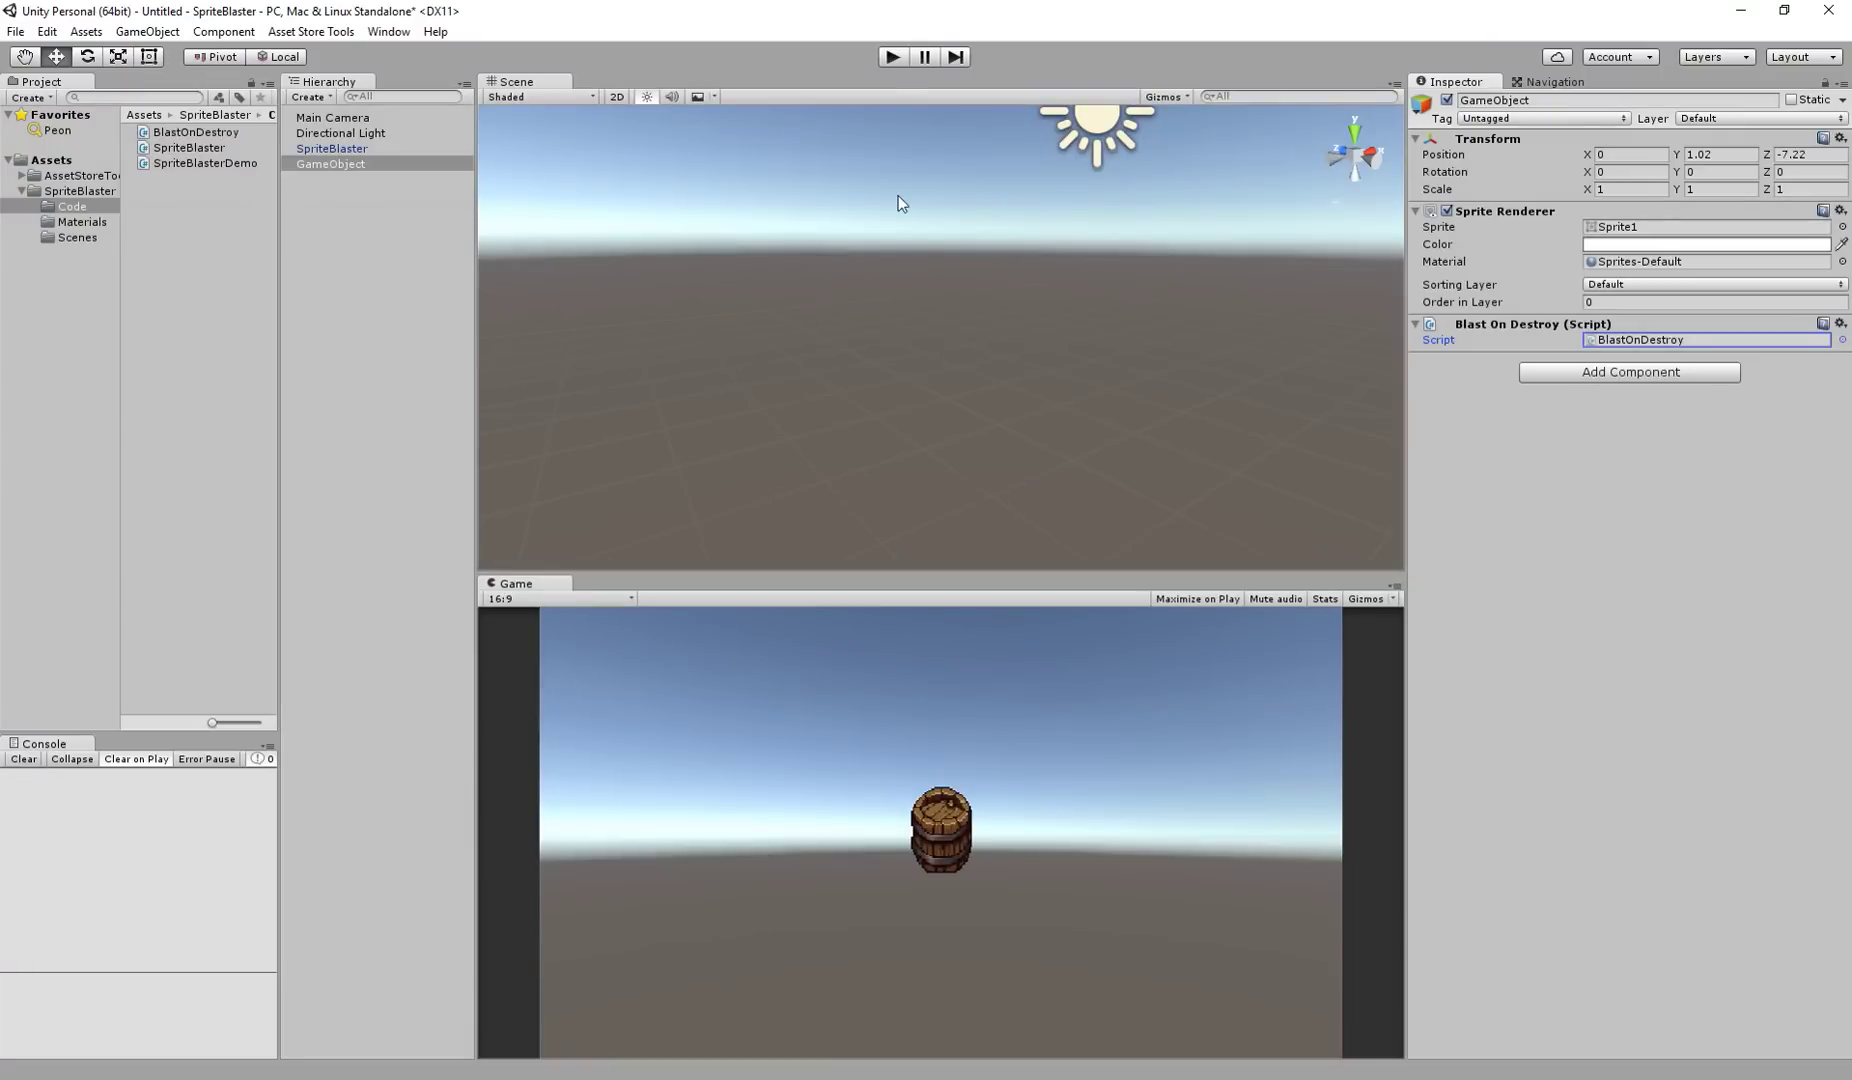
click(899, 65)
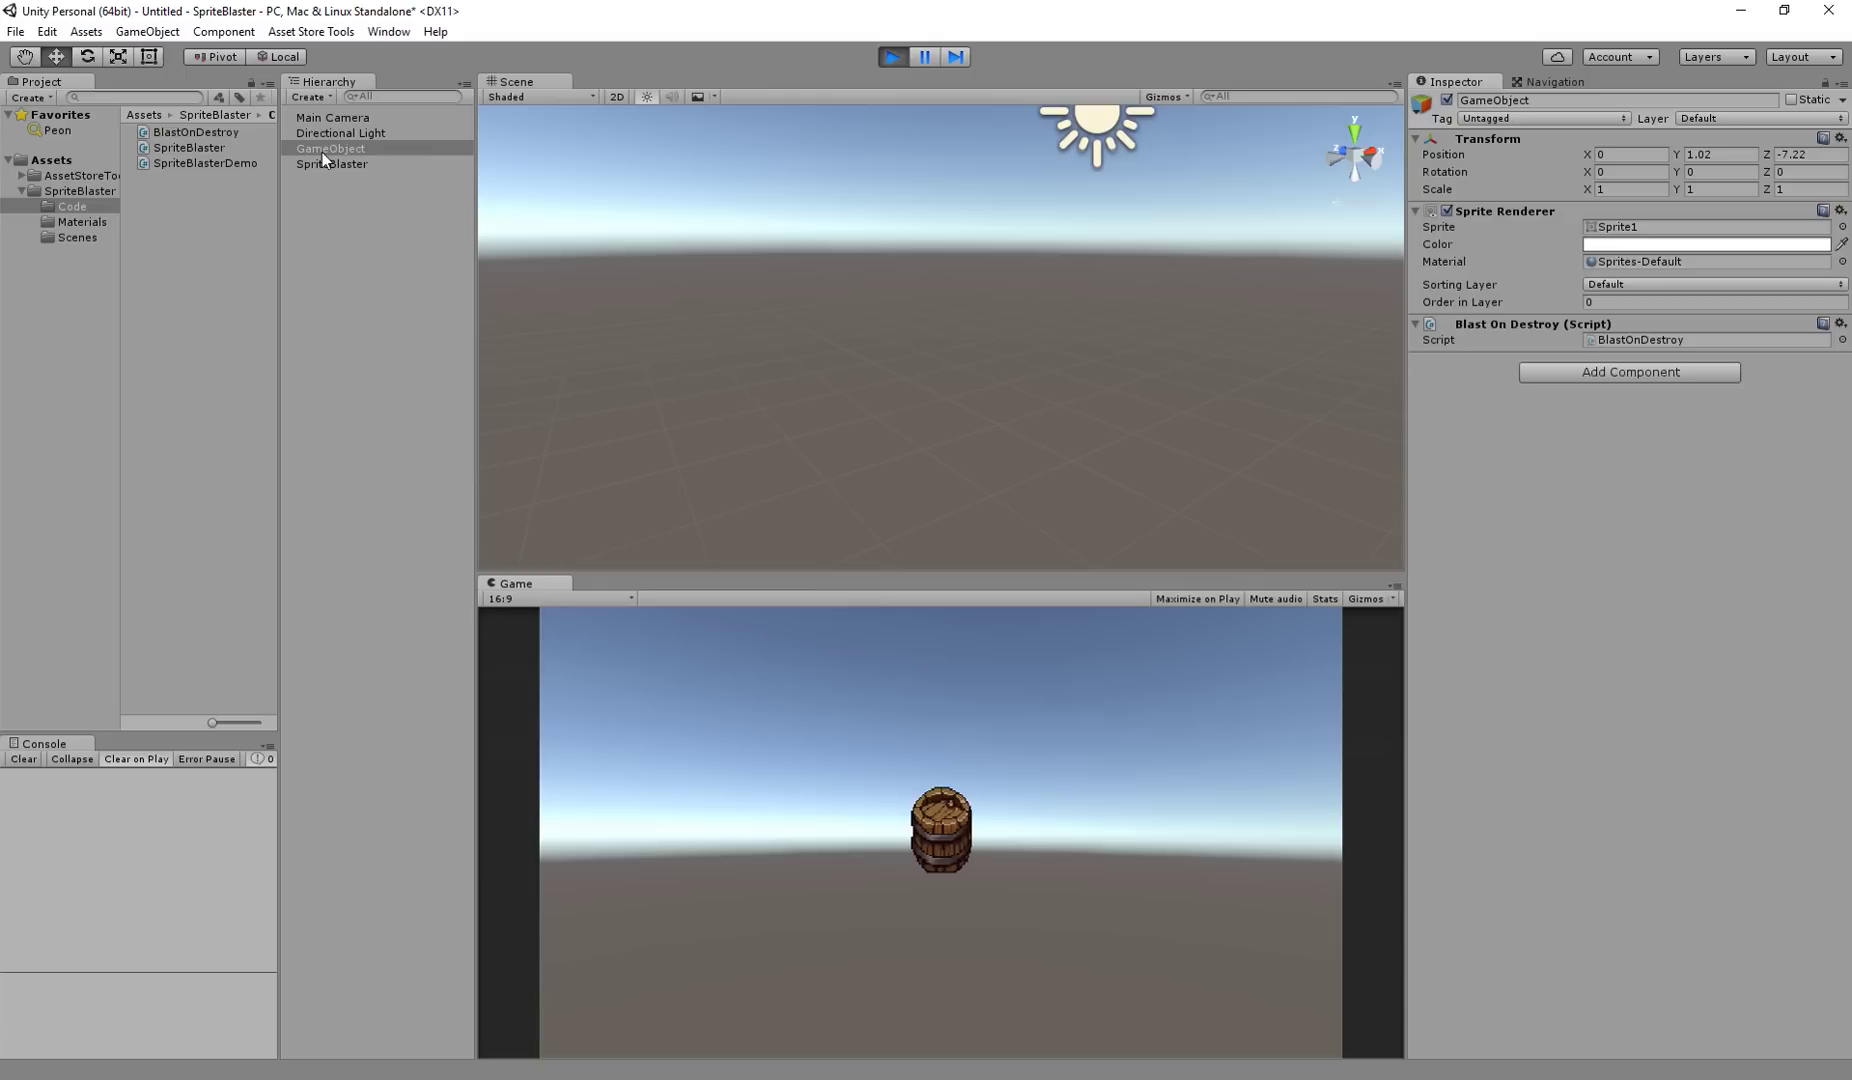
click(323, 152)
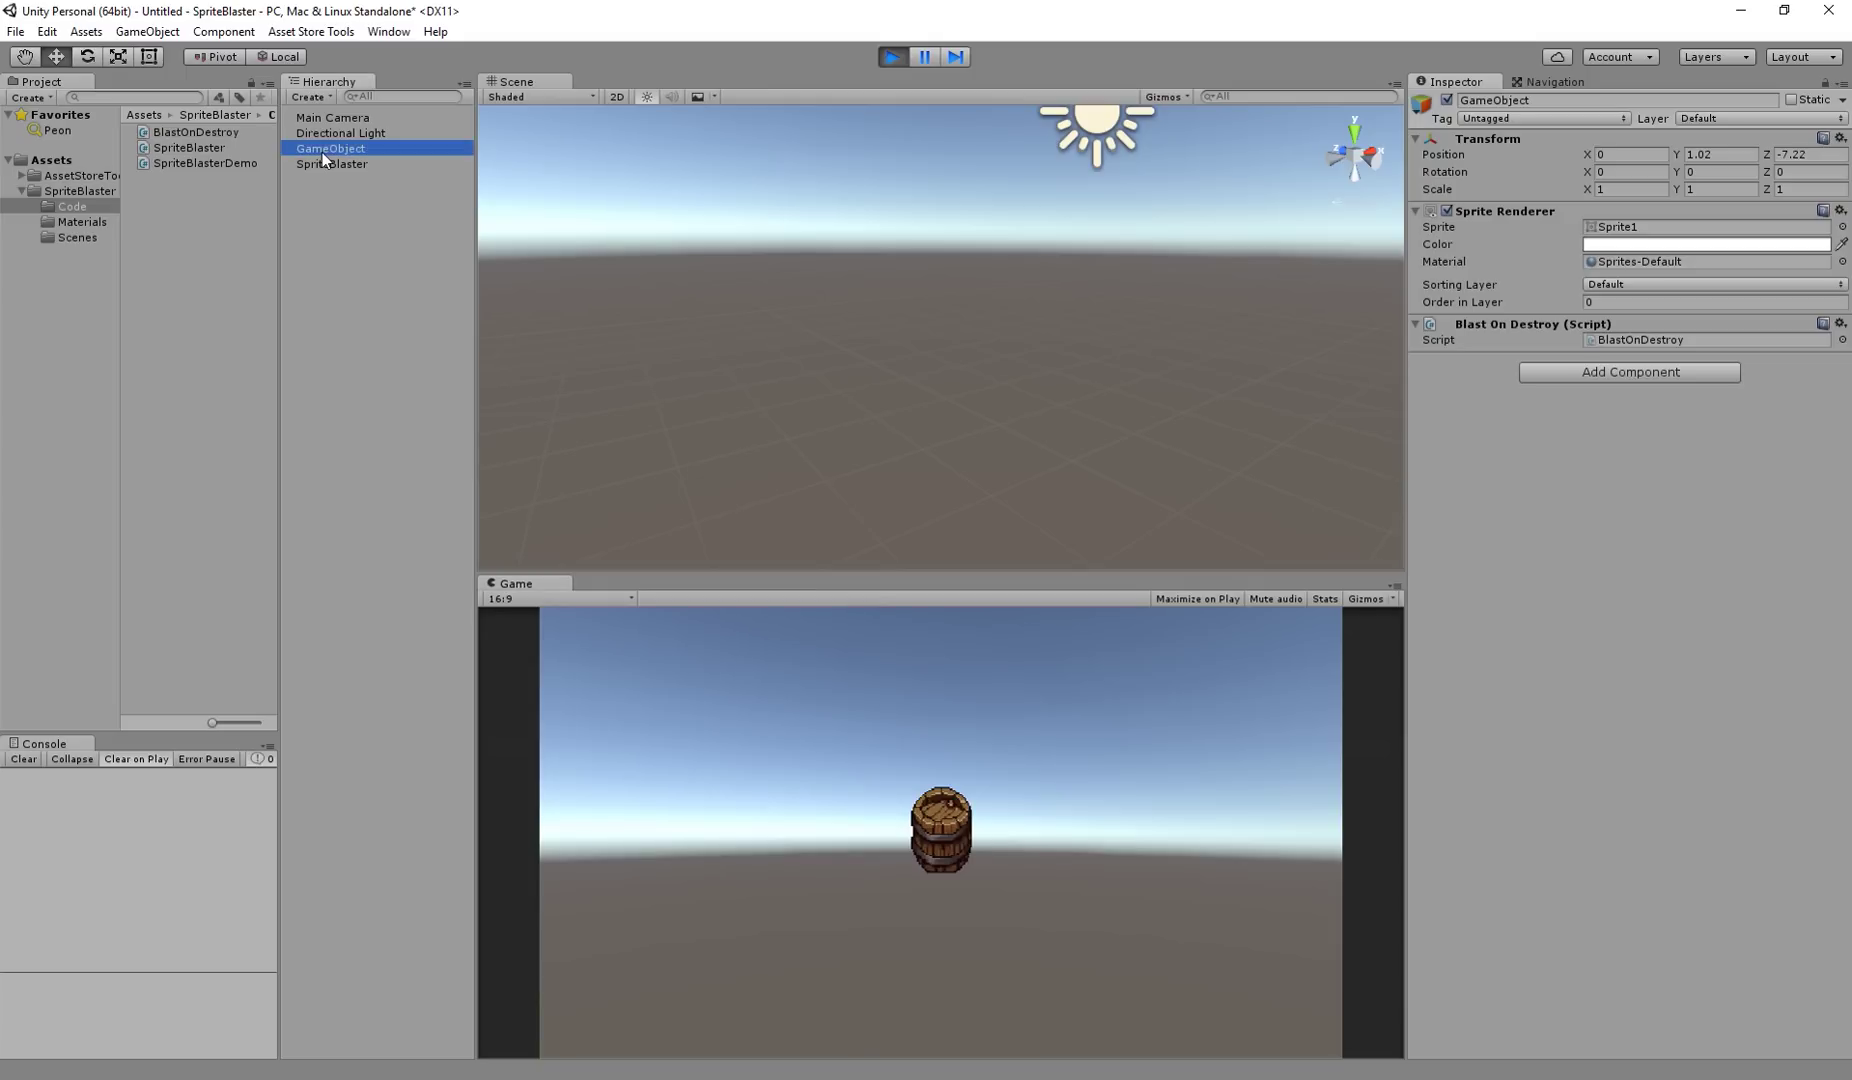
key(Delete)
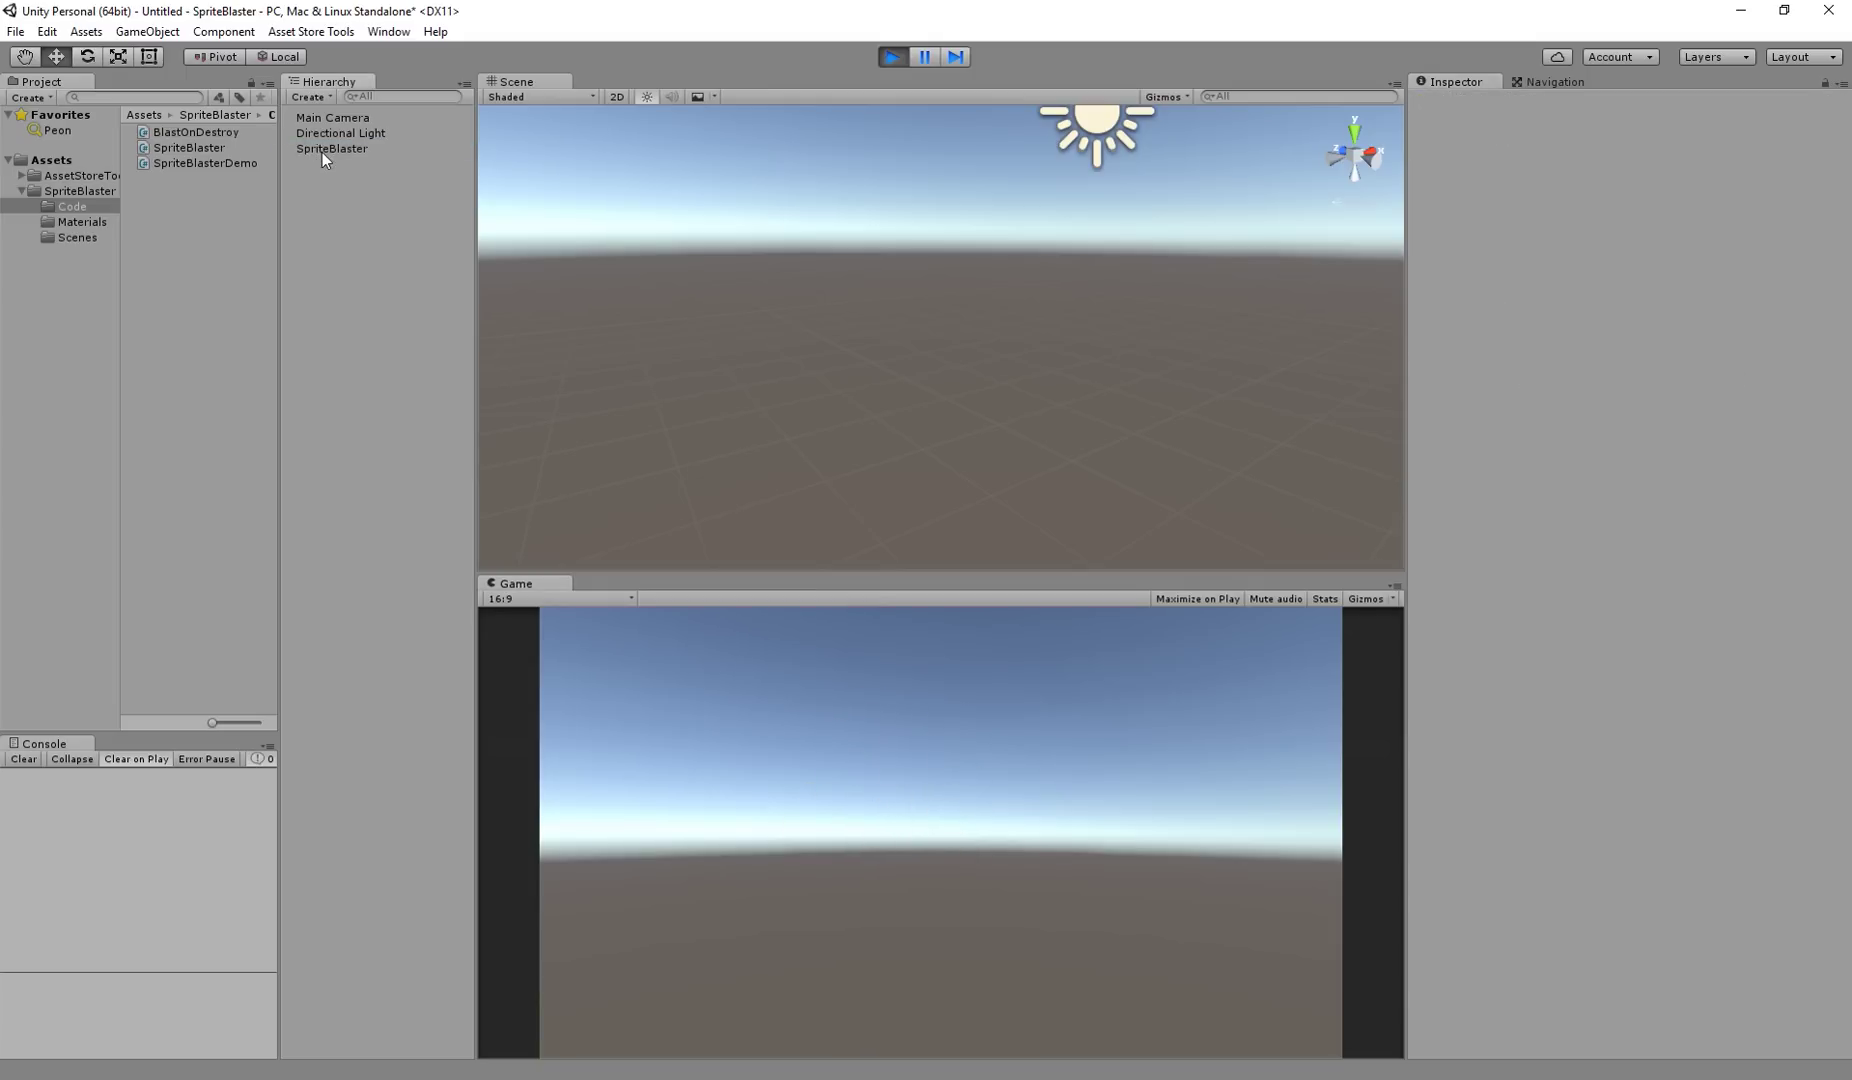
click(884, 59)
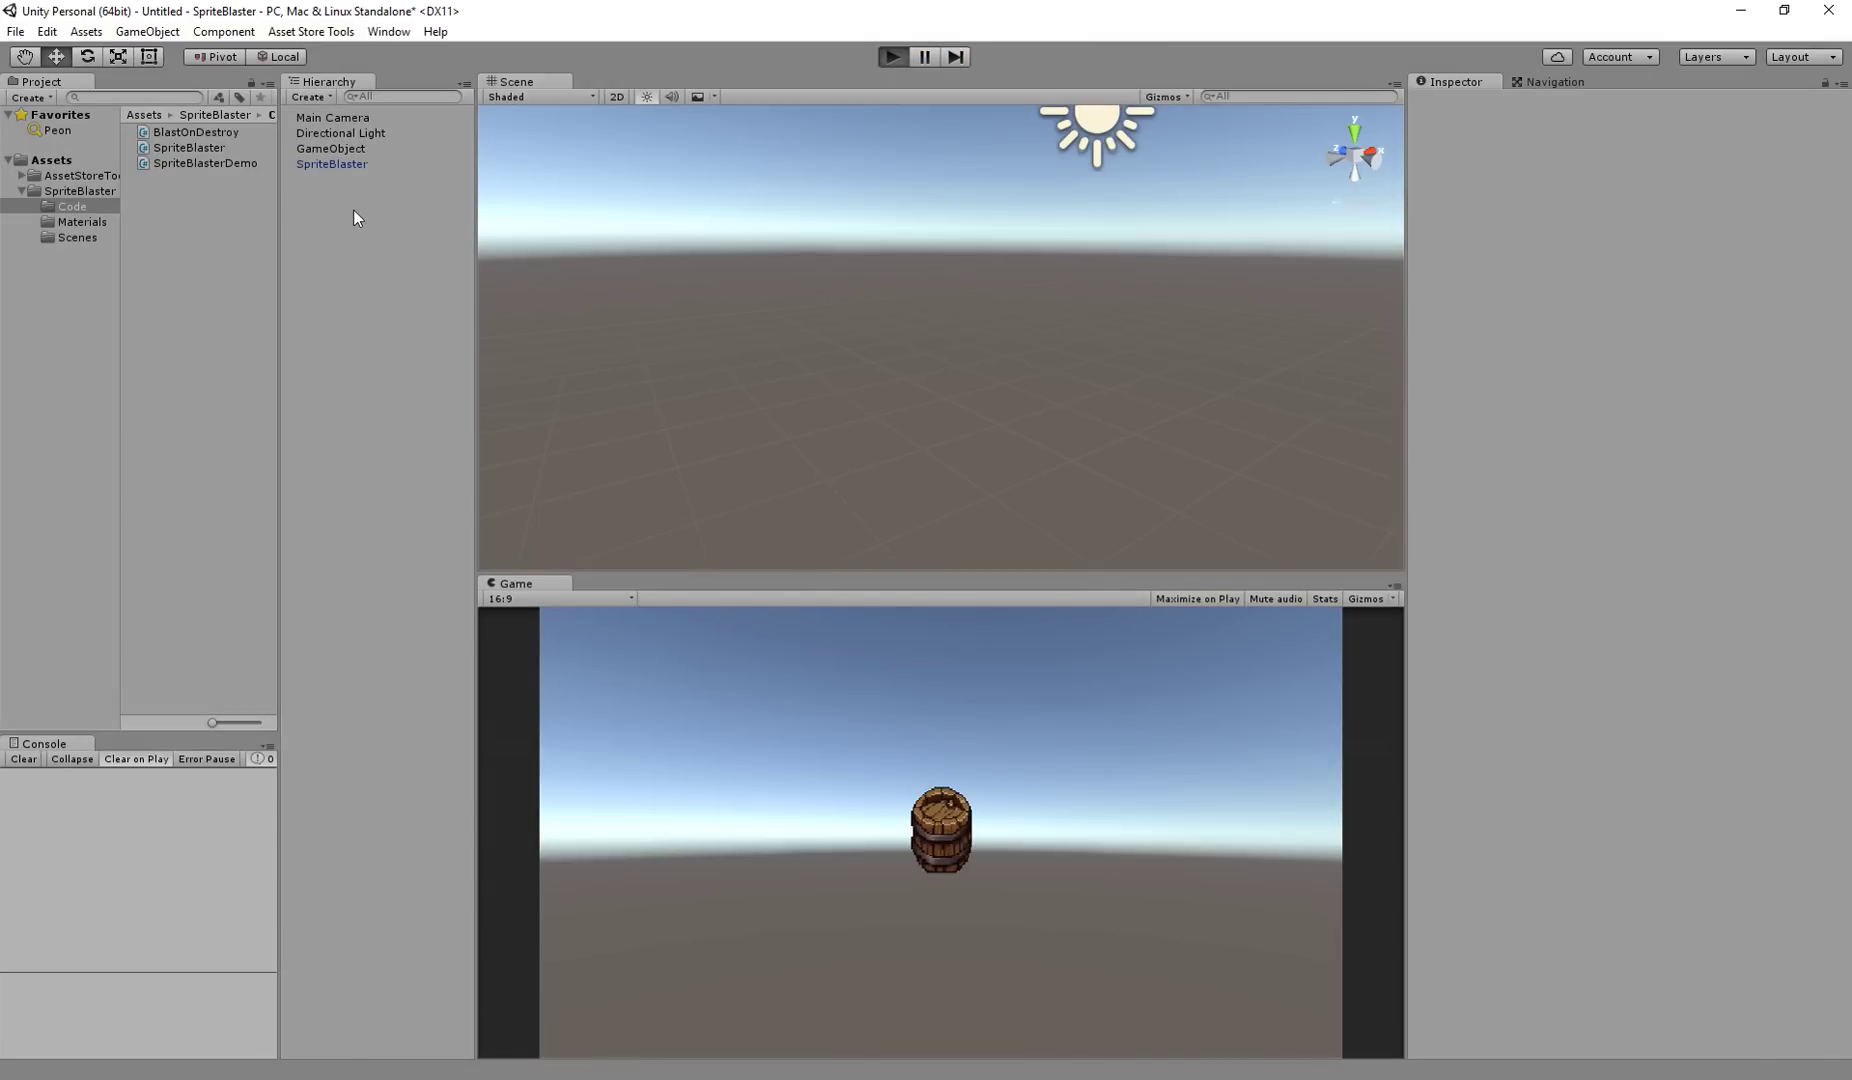
key(ctrl+p)
click(326, 150)
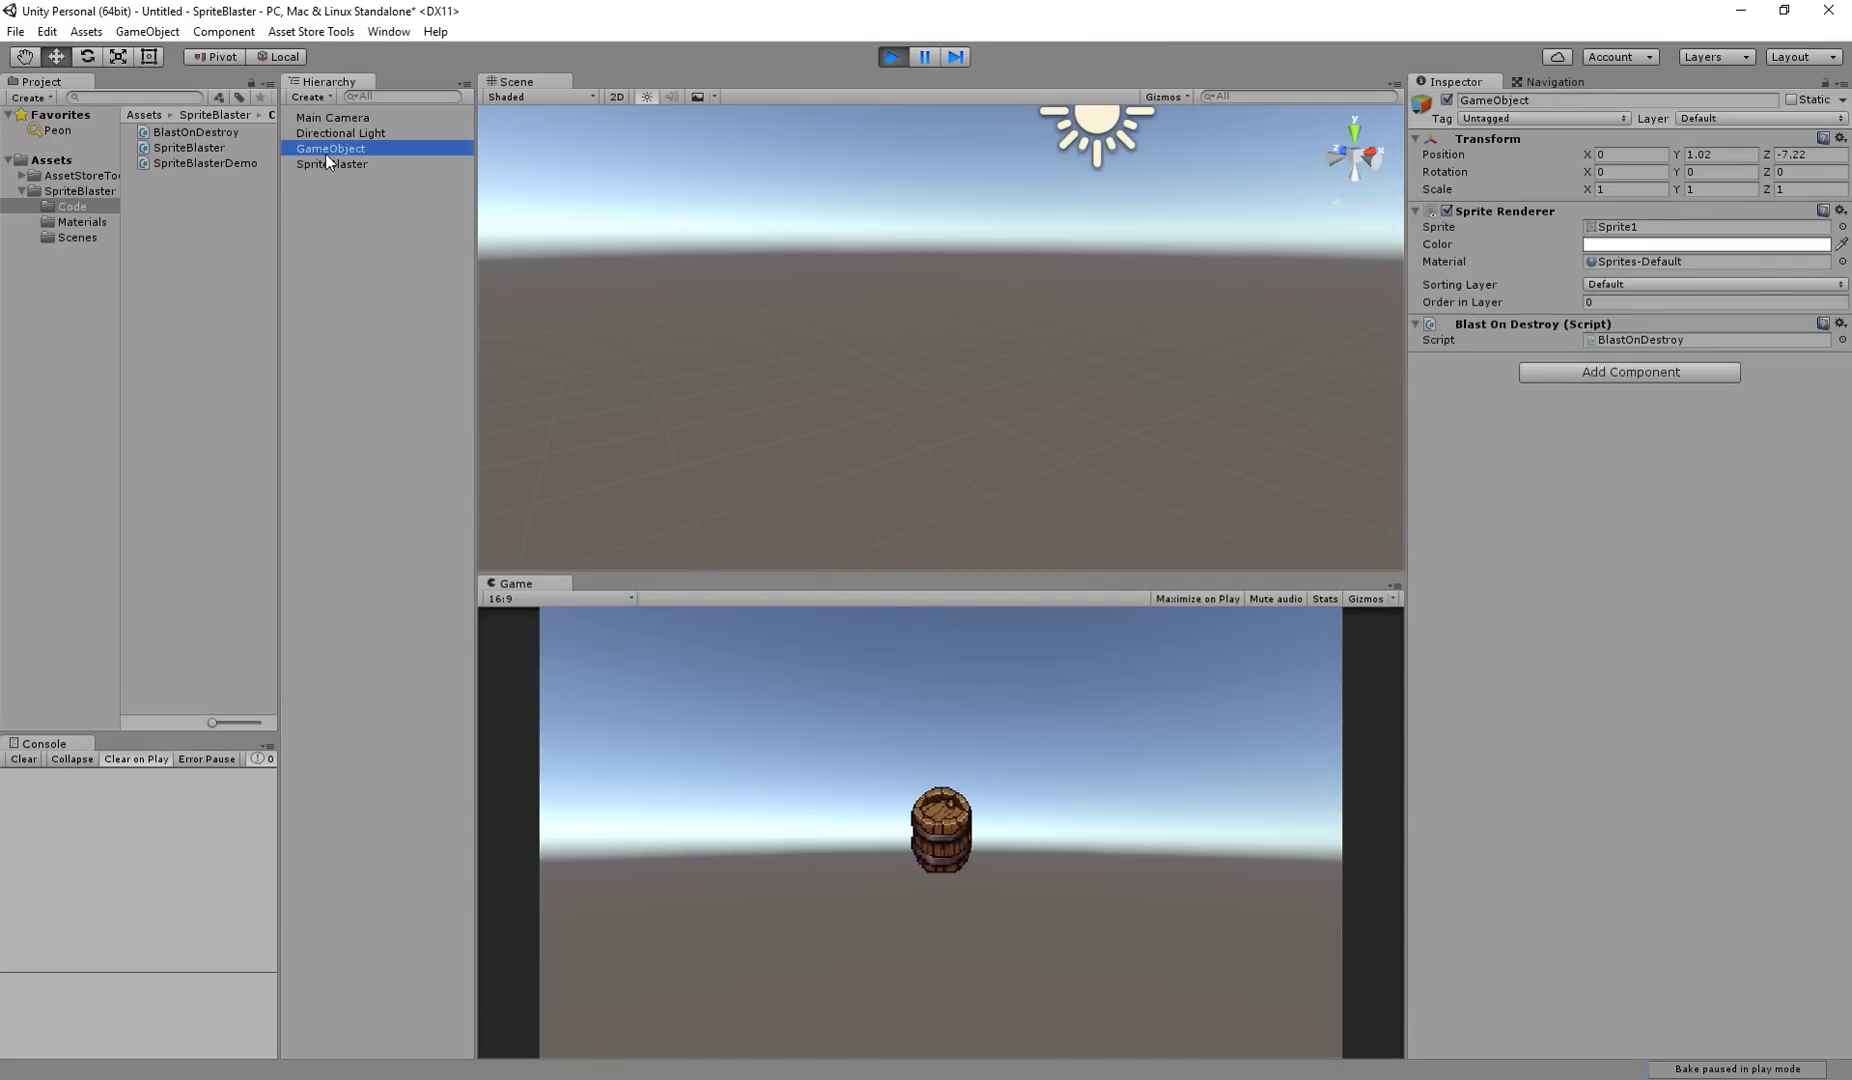
key(Delete)
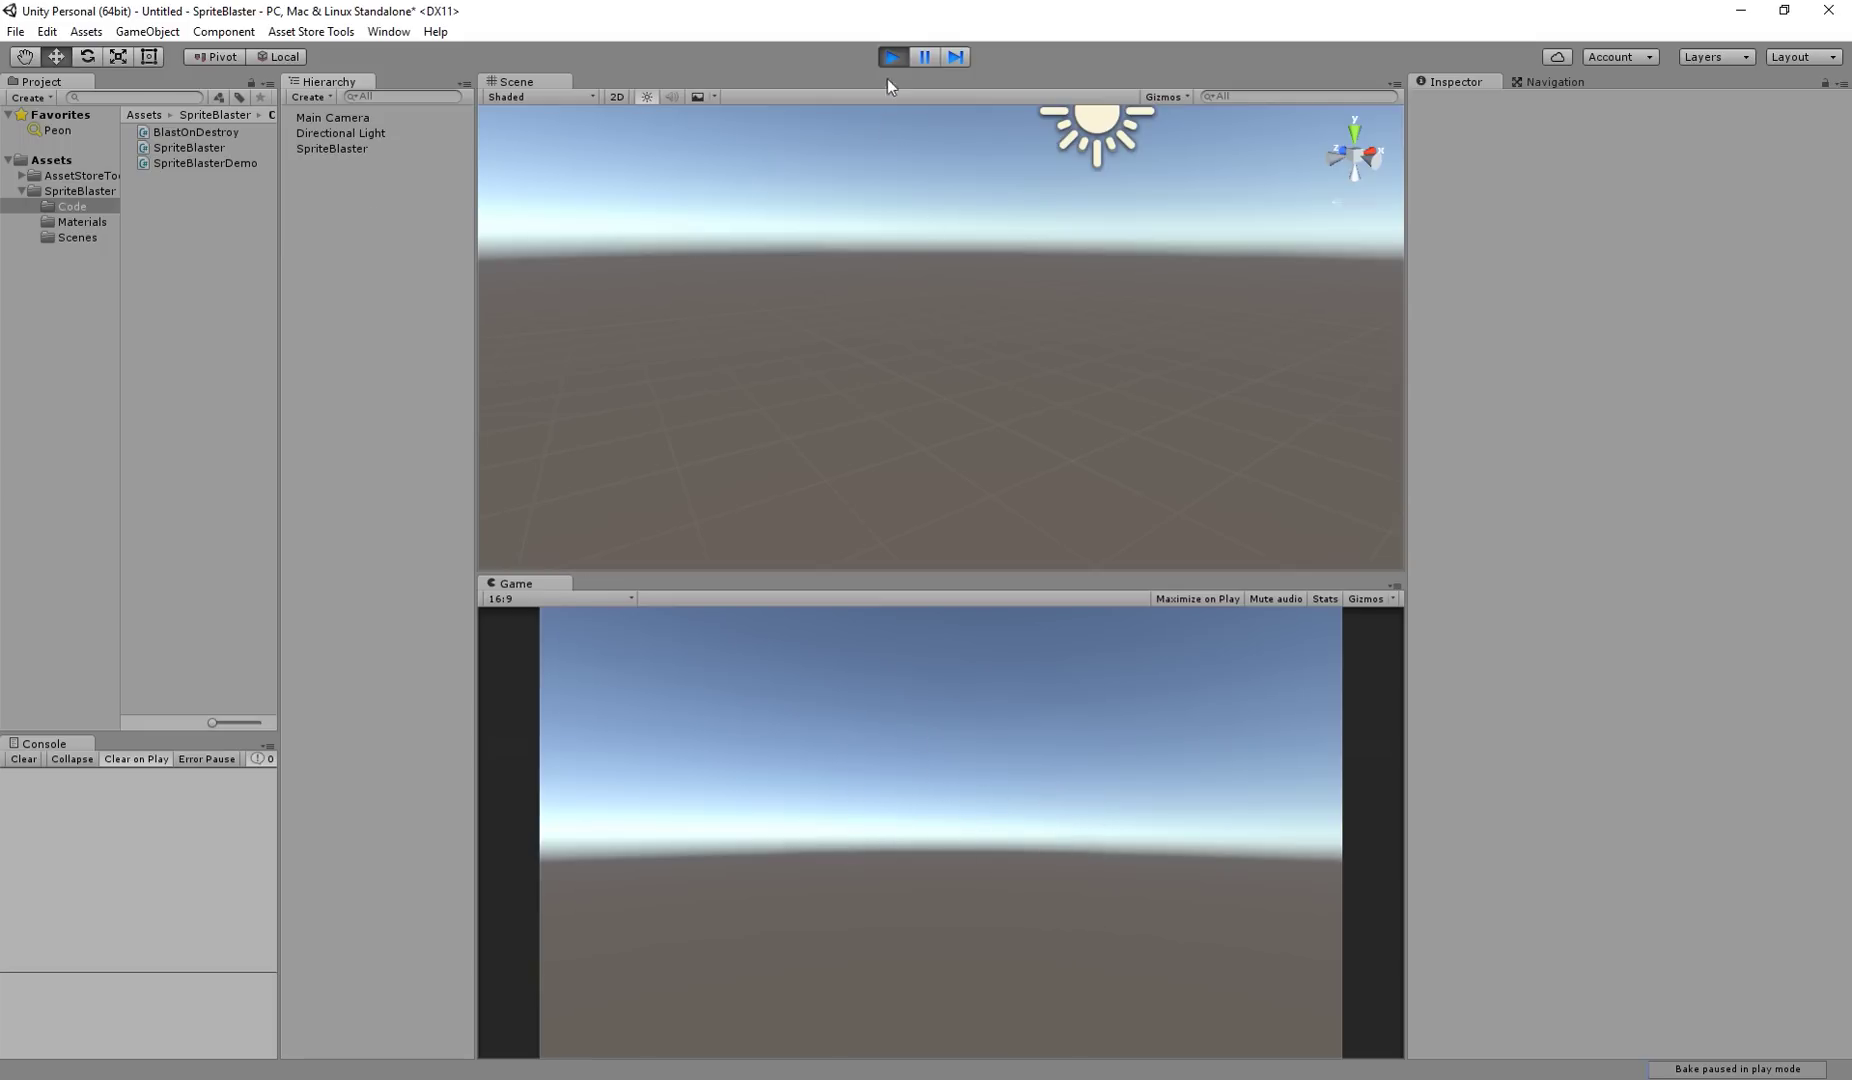
click(899, 56)
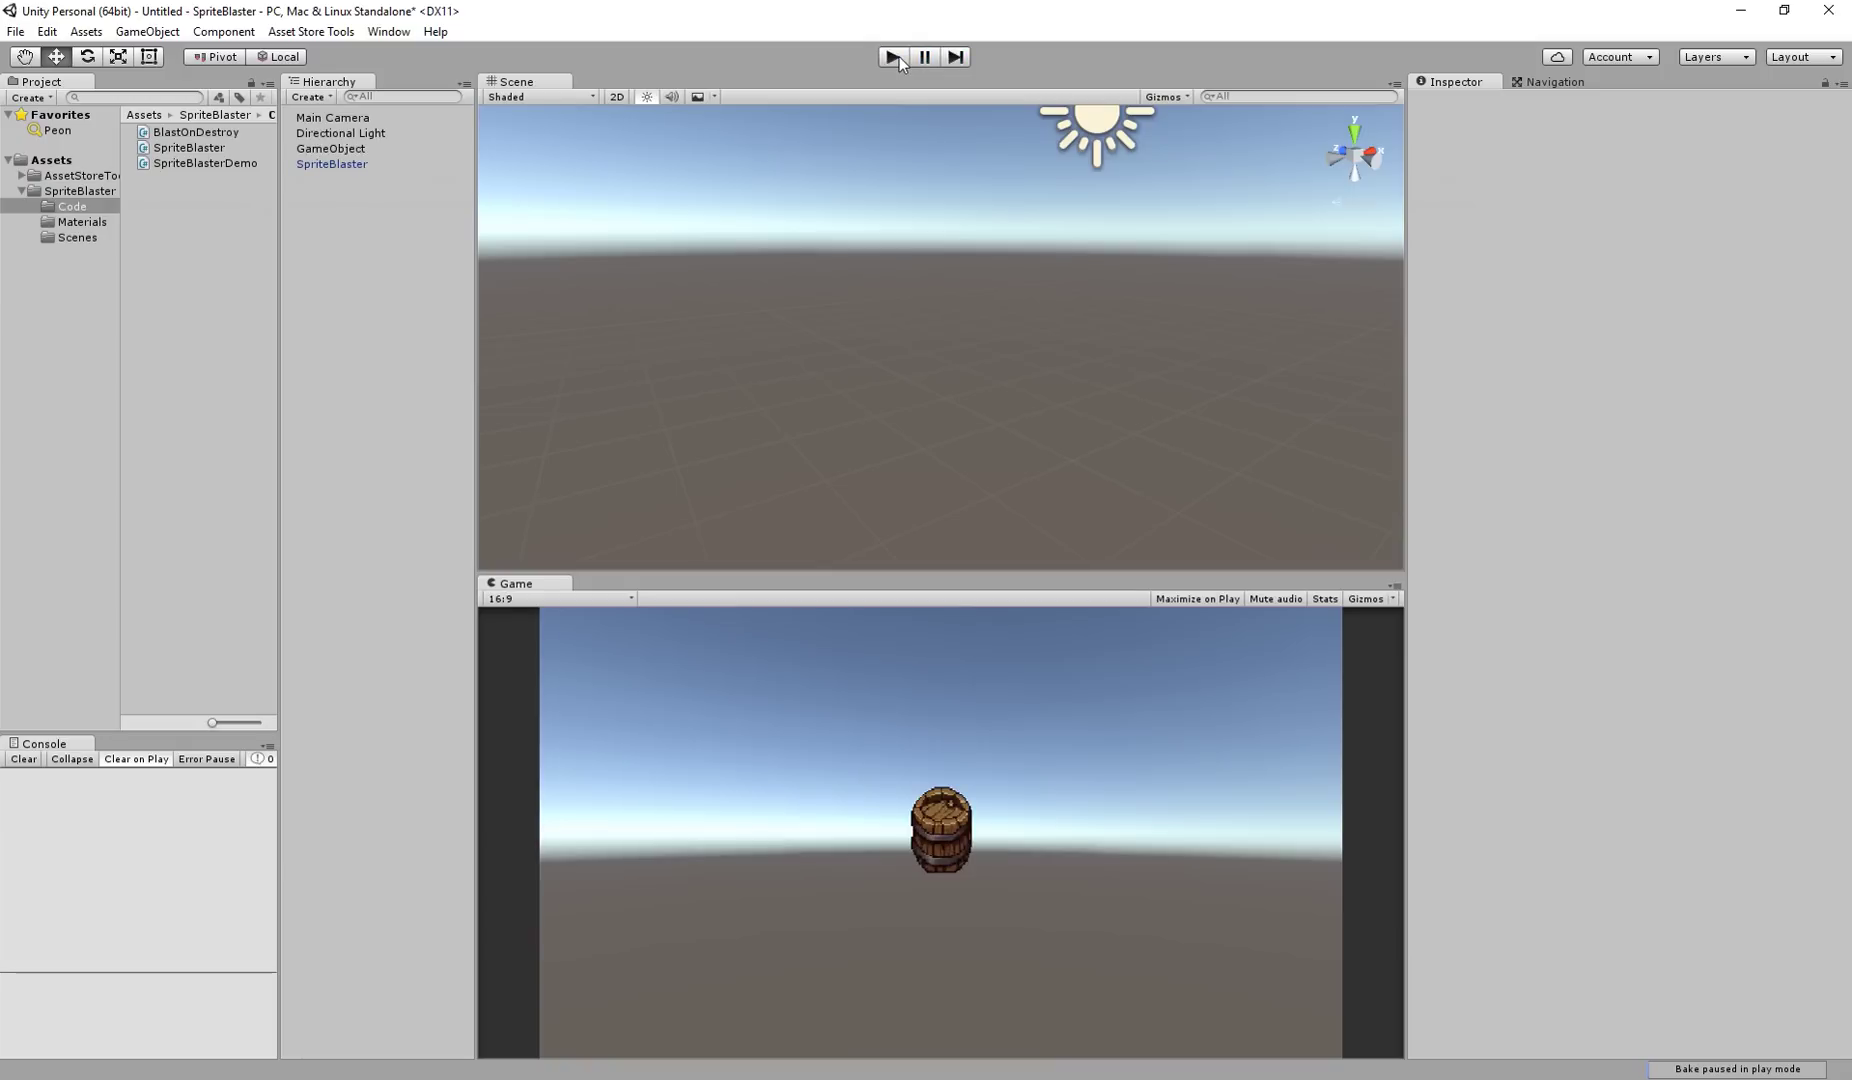